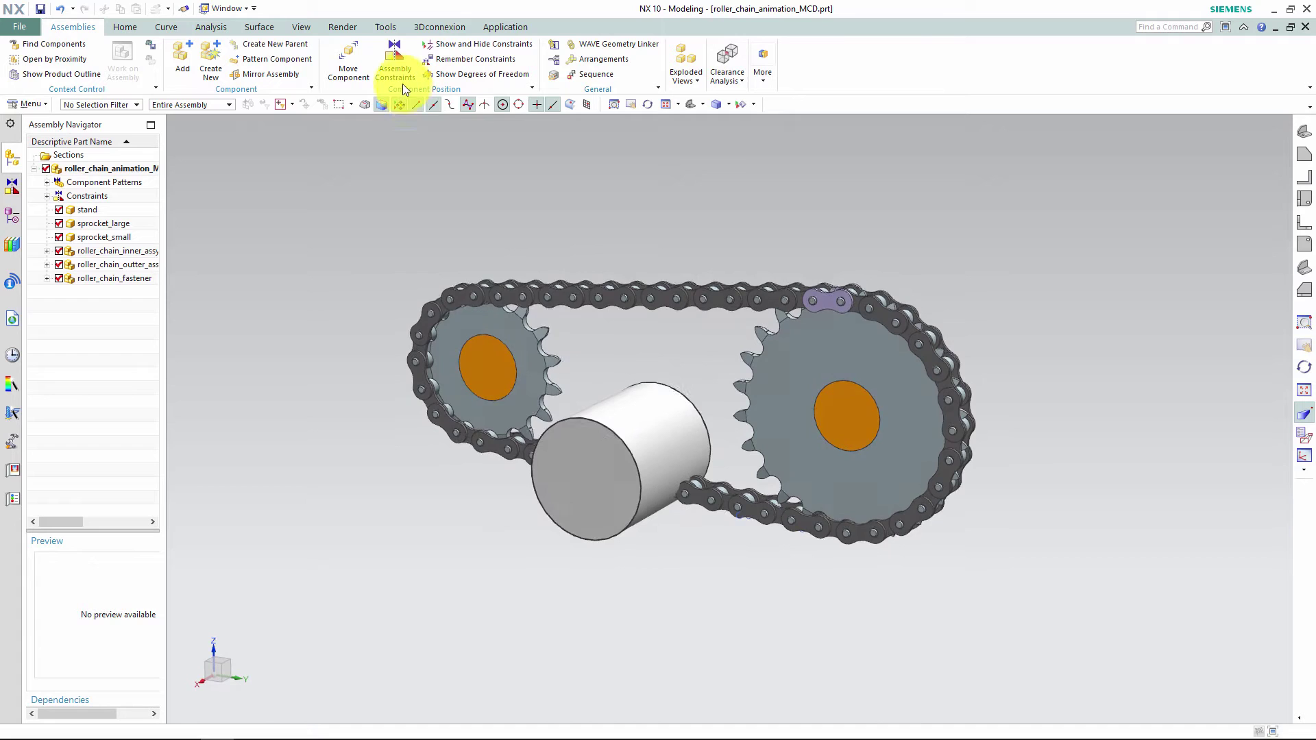
Switch the roller chain assembly to the Mechatronics Concept Designer application.
{"action": "left_click", "coordinate": [507, 27]}
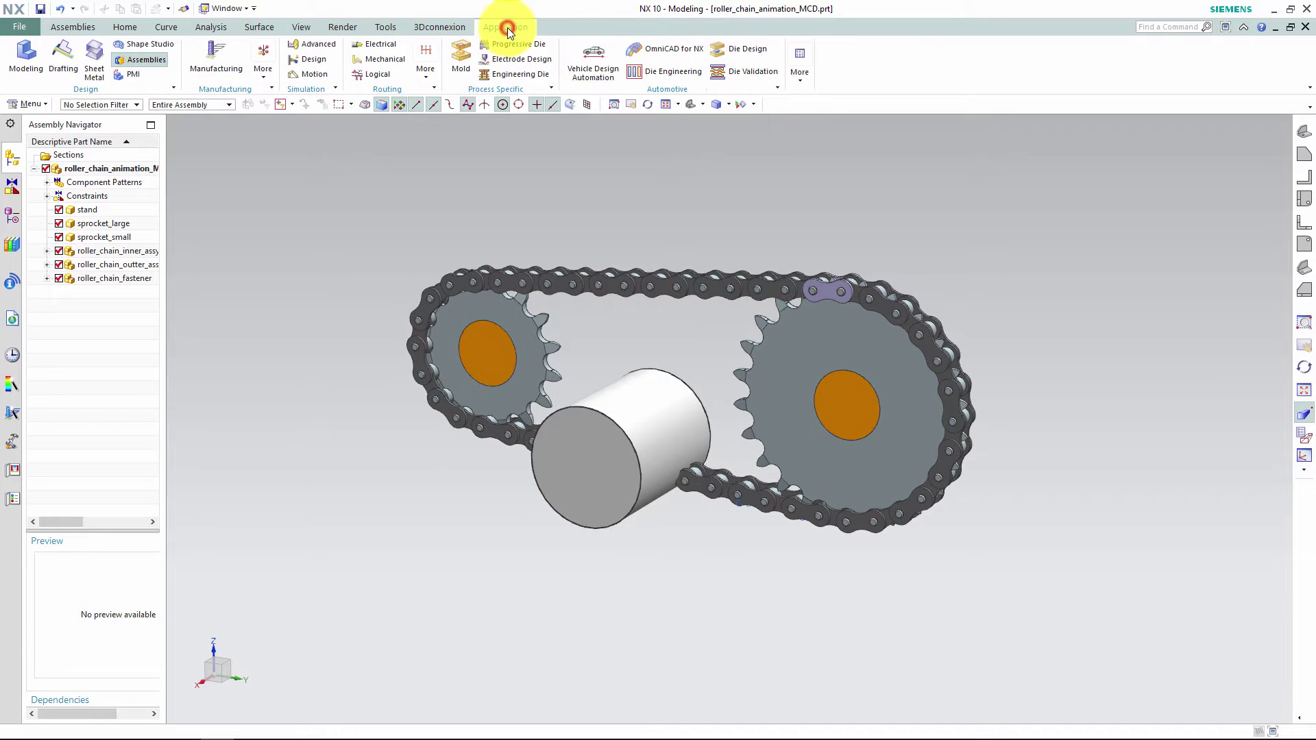
{"action": "left_click", "coordinate": [798, 63]}
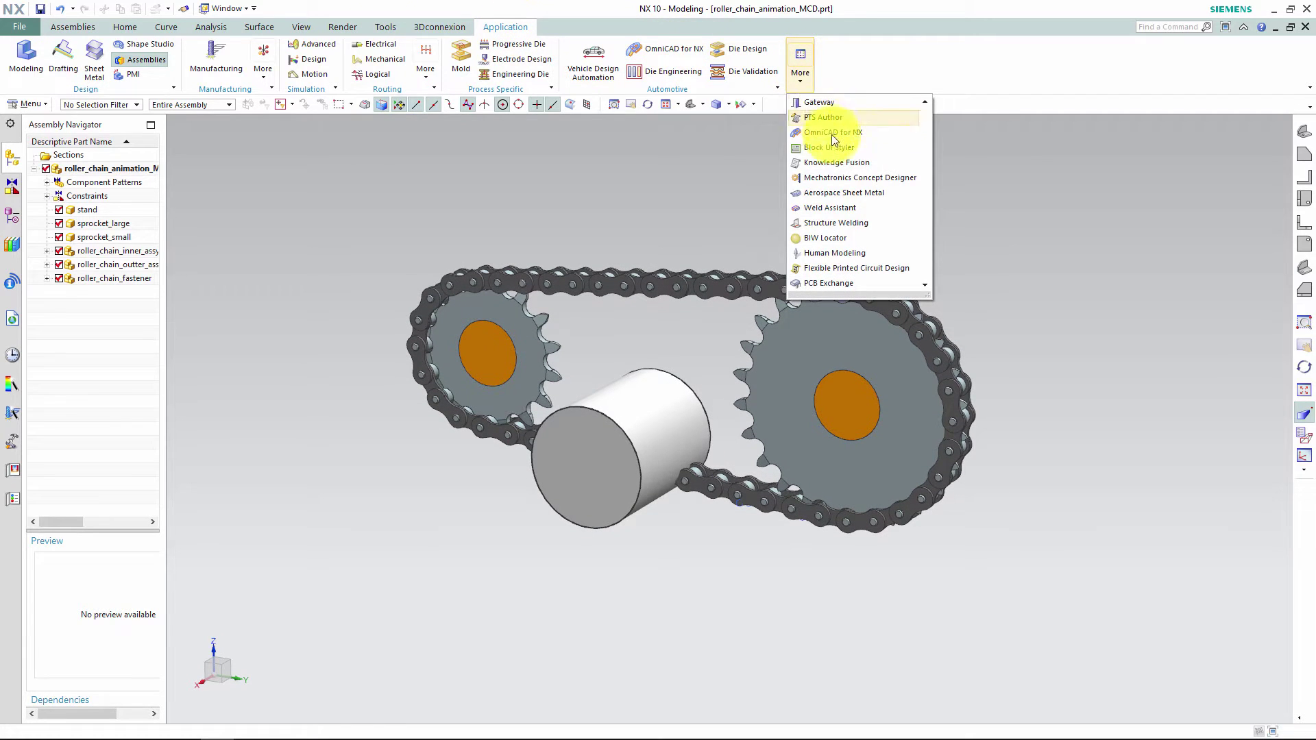
{"action": "left_click", "coordinate": [846, 176]}
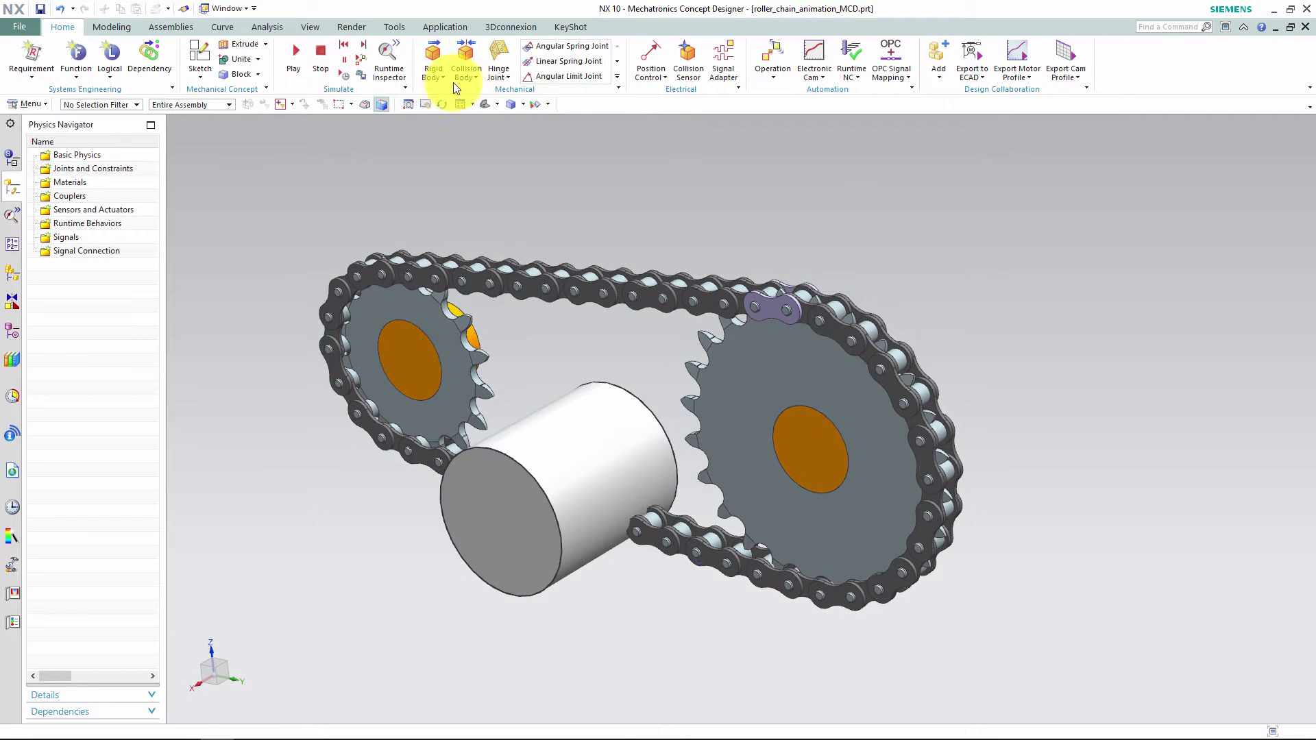
Start the Rigid Body command and unpack the roller_chain_inner_assy components in the assembly tree.
{"action": "left_click", "coordinate": [432, 61]}
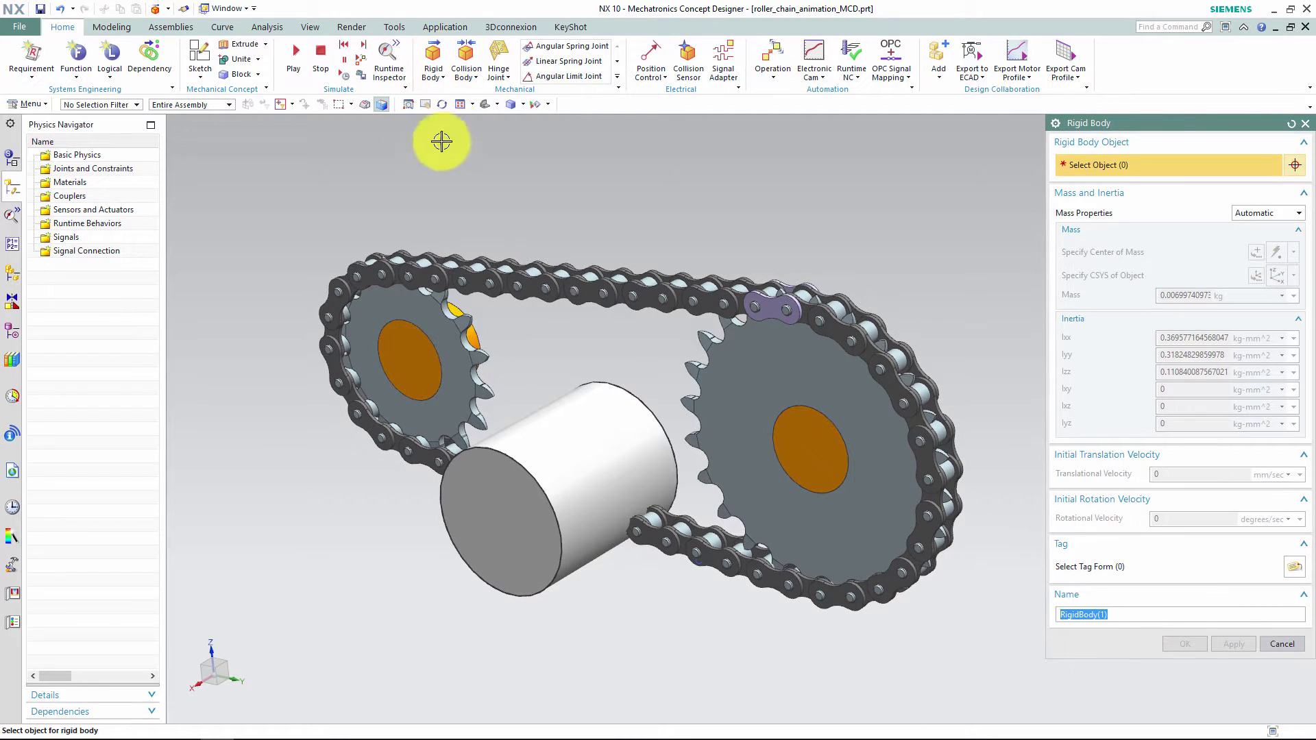
{"action": "left_click", "coordinate": [10, 272]}
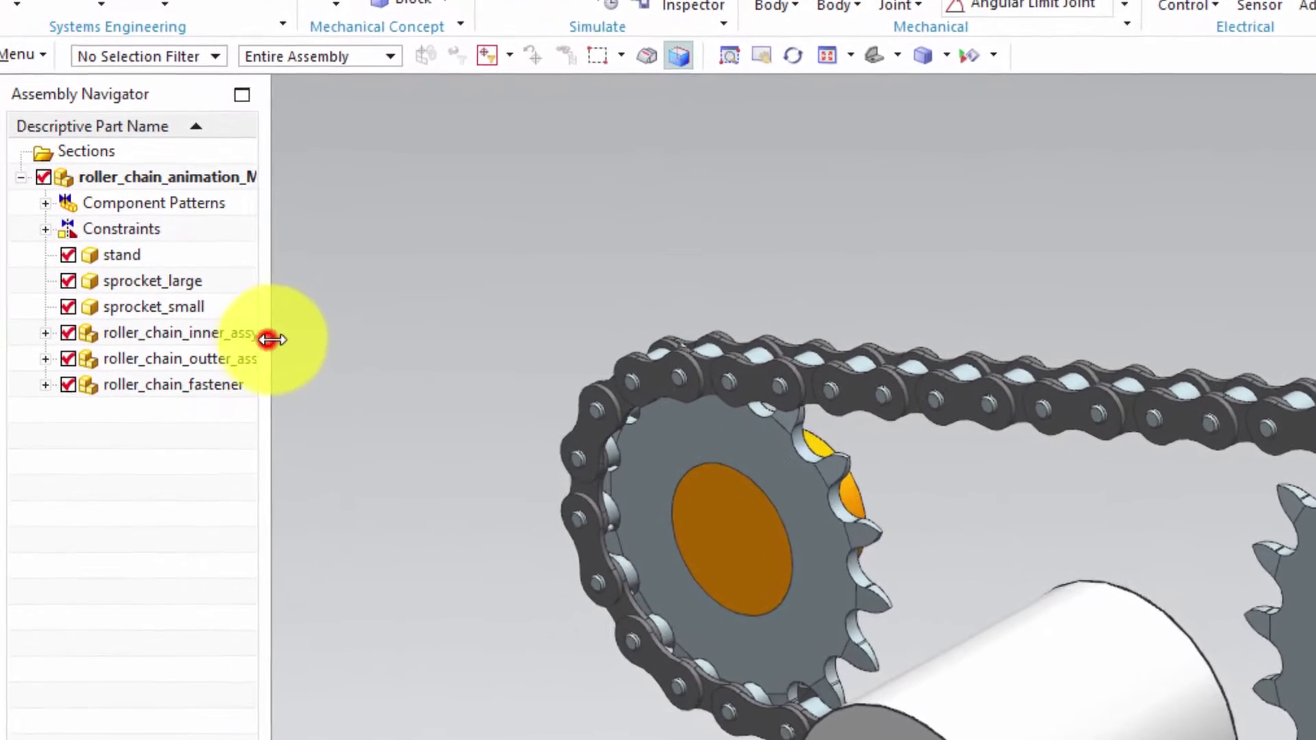
{"action": "left_click_drag", "start_coordinate": [270, 339], "coordinate": [338, 345]}
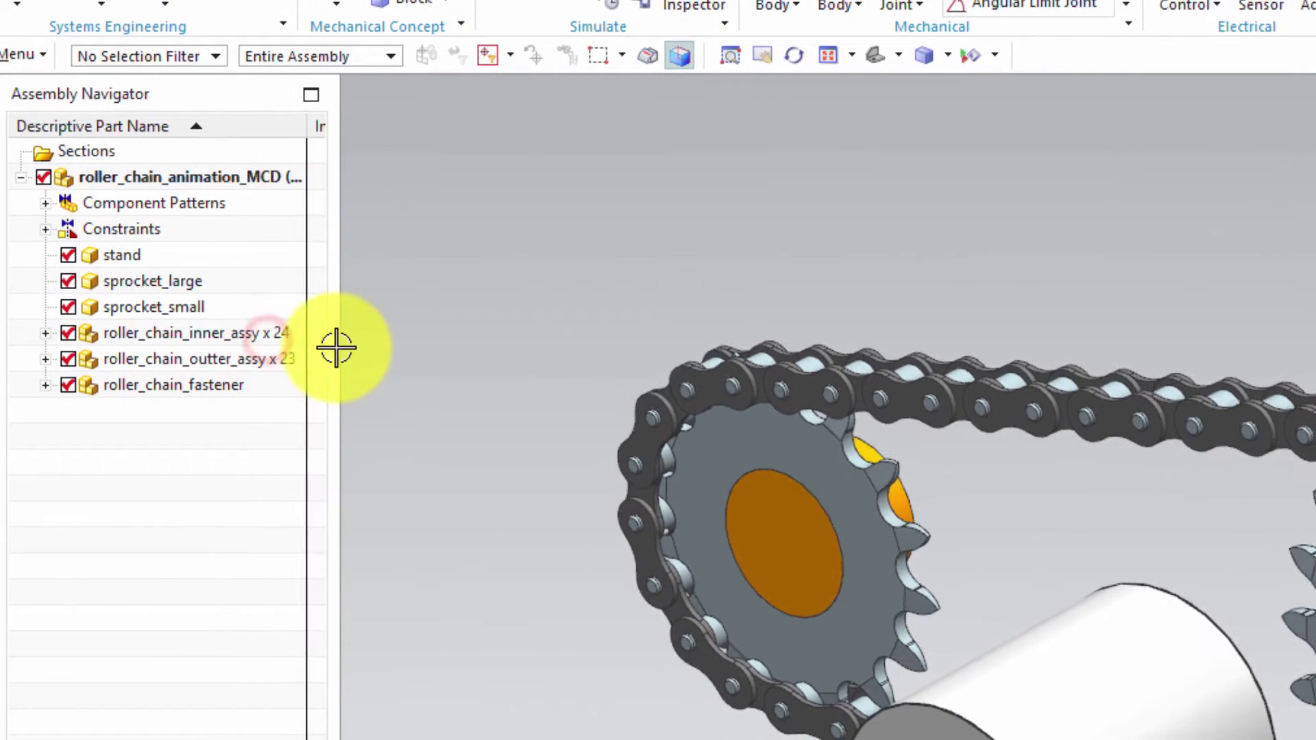
{"action": "right_click", "coordinate": [240, 336]}
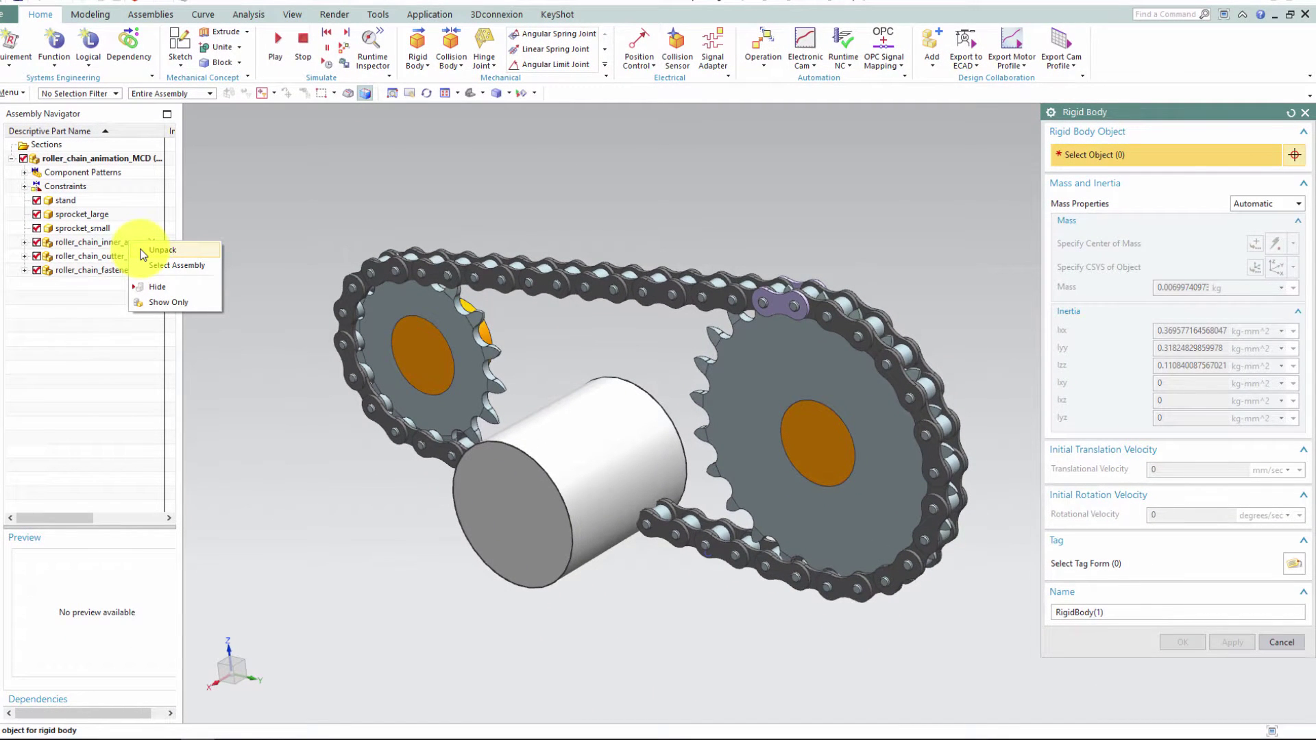
{"action": "left_click", "coordinate": [143, 251]}
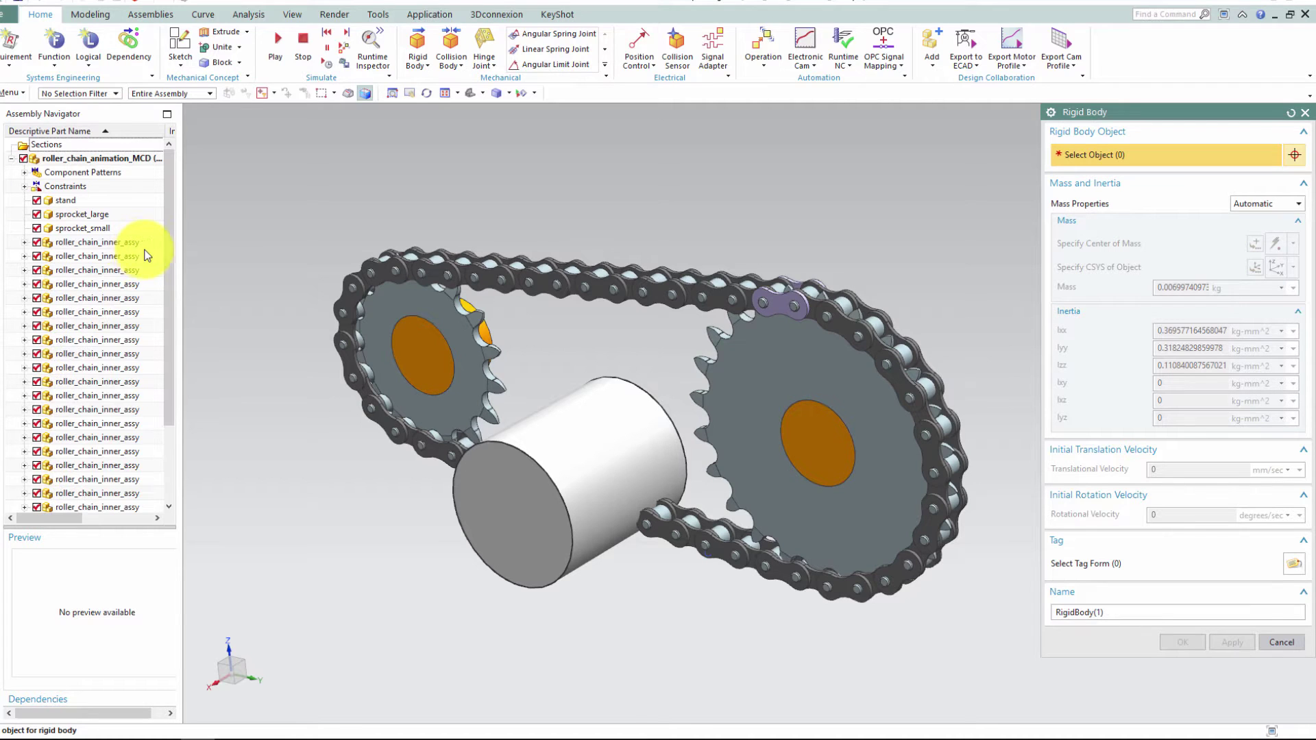
Create a separate rigid body for each of the 24 roller_chain_inner_assy links, keeping the default names and automatic mass properties.
{"action": "left_click", "coordinate": [129, 243]}
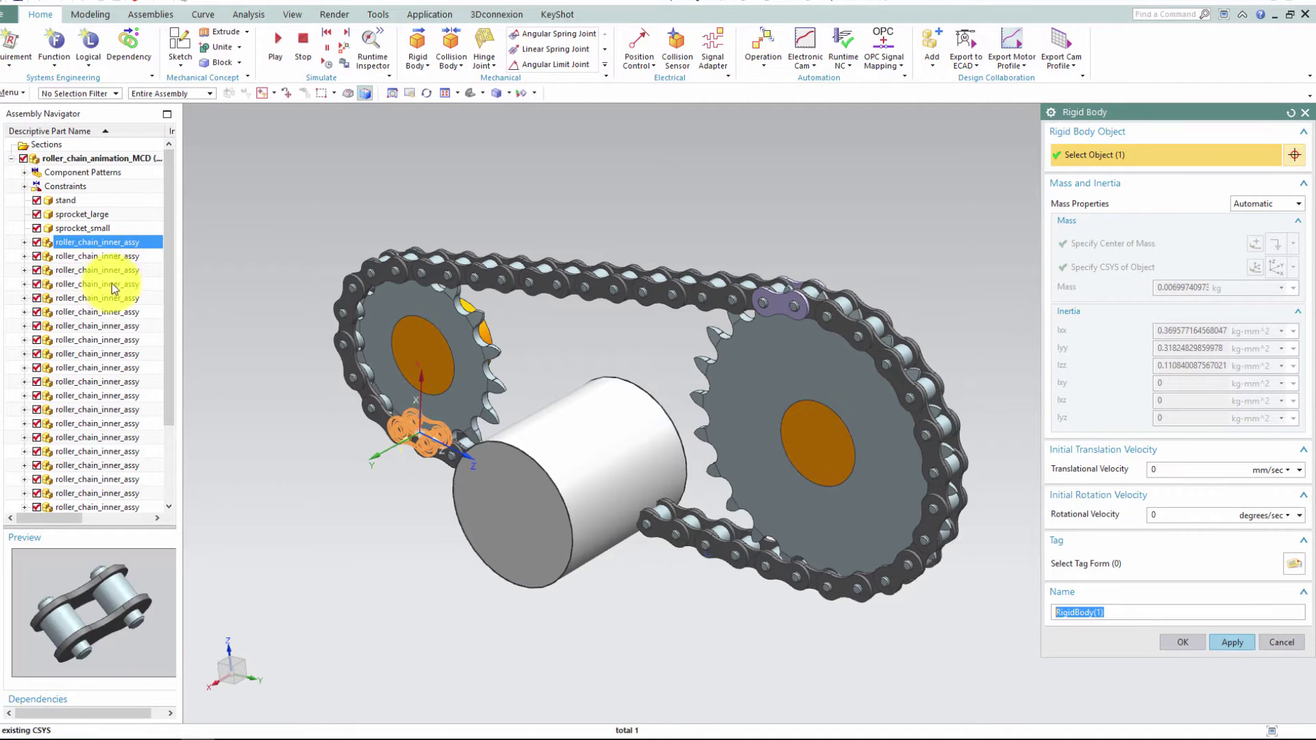
{"action": "left_click", "coordinate": [1232, 642]}
{"action": "left_click", "coordinate": [143, 258]}
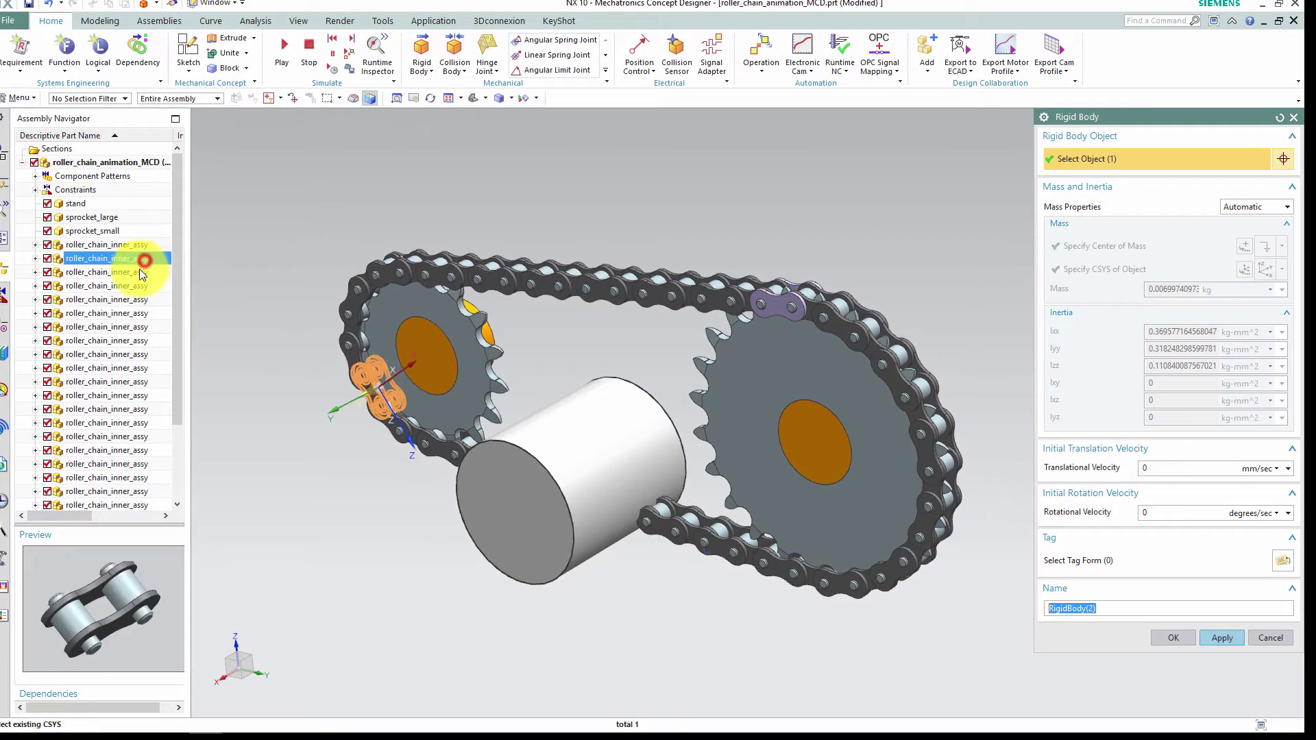
{"action": "middle_click", "coordinate": [144, 260]}
{"action": "left_click", "coordinate": [140, 271]}
{"action": "middle_click", "coordinate": [140, 273]}
{"action": "left_click", "coordinate": [142, 288]}
{"action": "middle_click", "coordinate": [143, 289]}
{"action": "left_click", "coordinate": [144, 314]}
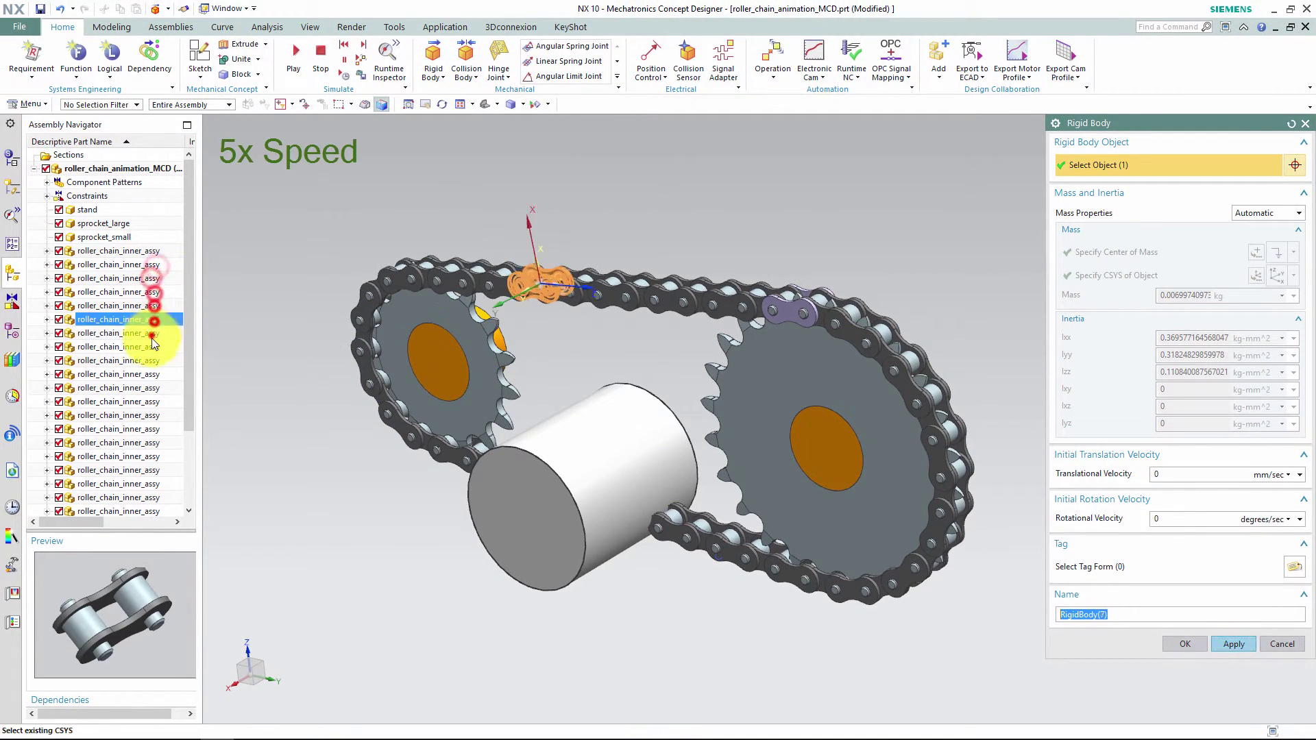
{"action": "middle_click", "coordinate": [144, 355]}
{"action": "left_click", "coordinate": [144, 368]}
{"action": "middle_click", "coordinate": [144, 411]}
{"action": "left_click", "coordinate": [146, 423]}
{"action": "left_click", "coordinate": [146, 465]}
{"action": "middle_click", "coordinate": [144, 478]}
{"action": "middle_click", "coordinate": [156, 485]}
{"action": "left_click", "coordinate": [156, 498]}
{"action": "middle_click", "coordinate": [156, 497]}
{"action": "left_click", "coordinate": [156, 509]}
{"action": "middle_click", "coordinate": [156, 509]}
{"action": "scroll", "coordinate": [167, 503], "scroll_direction": "down", "scroll_amount": 1}
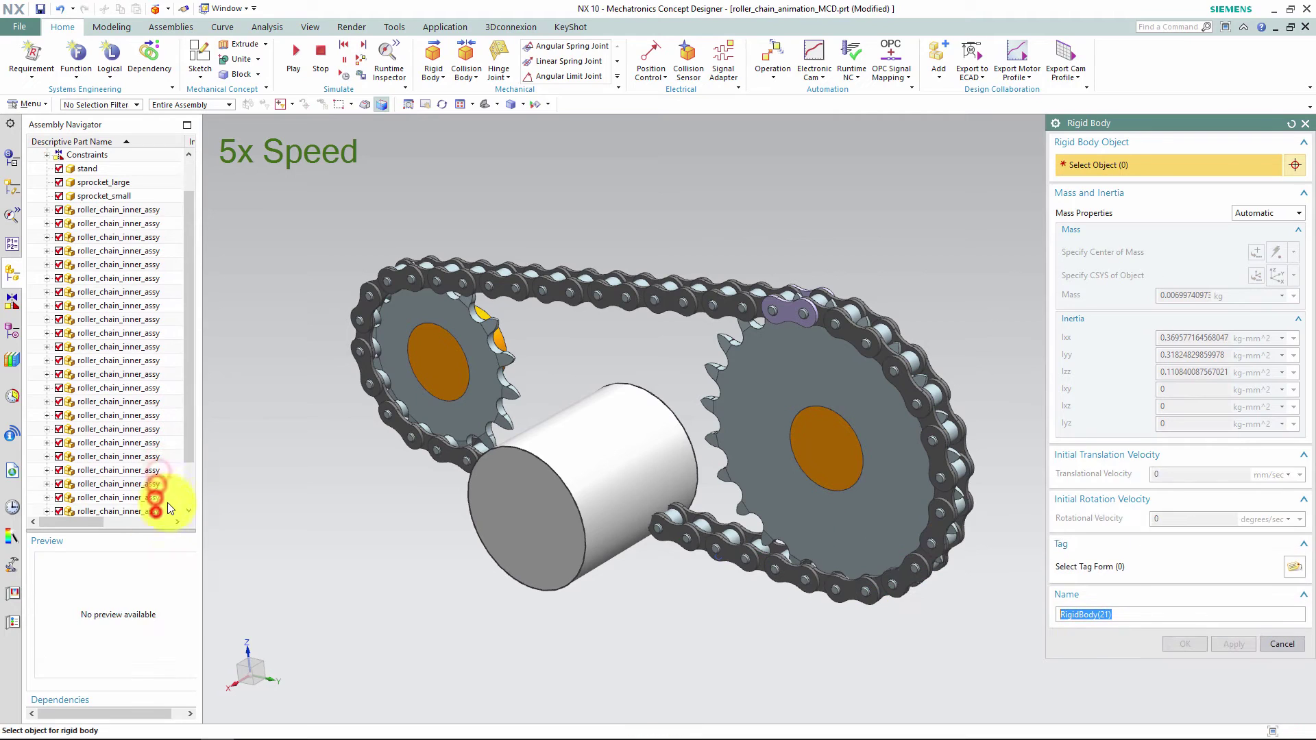
{"action": "scroll", "coordinate": [163, 445], "scroll_direction": "up", "scroll_amount": 1}
{"action": "scroll", "coordinate": [167, 503], "scroll_direction": "down", "scroll_amount": 1}
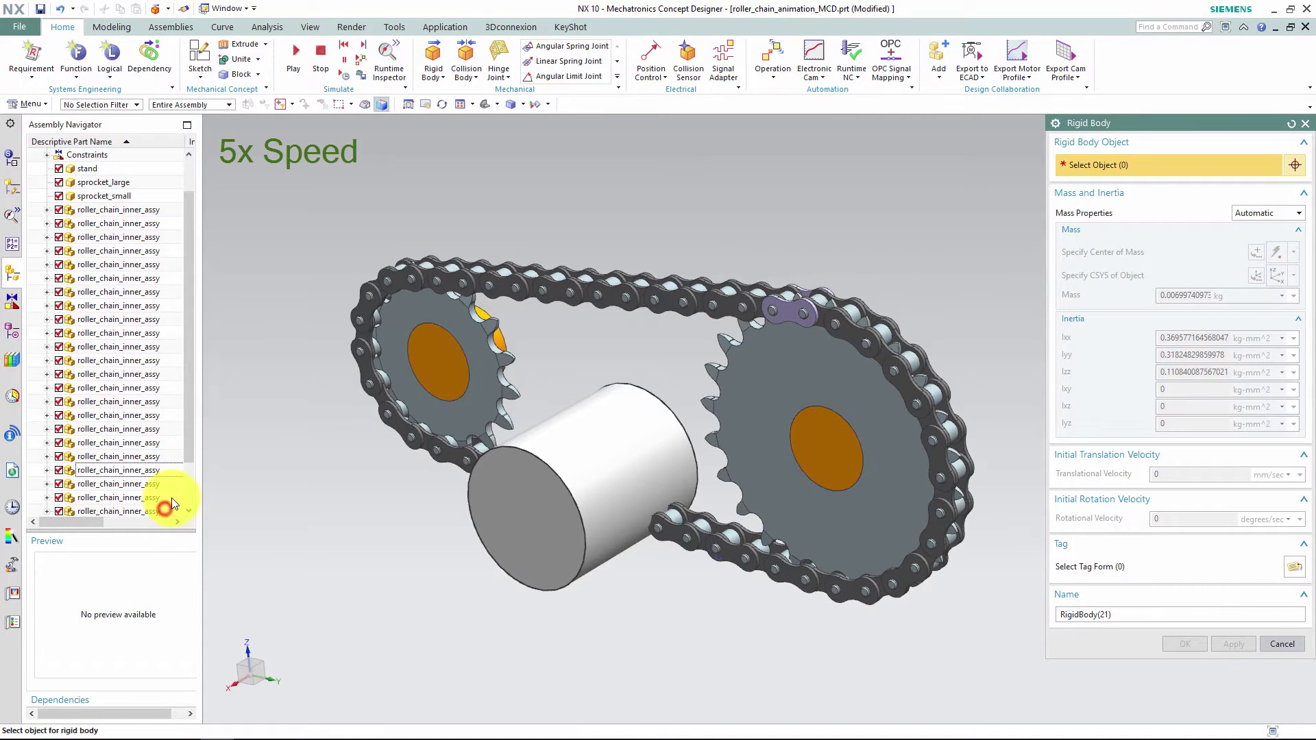
{"action": "scroll", "coordinate": [171, 498], "scroll_direction": "down", "scroll_amount": 1}
{"action": "left_click", "coordinate": [163, 443]}
{"action": "middle_click", "coordinate": [163, 443]}
{"action": "left_click", "coordinate": [159, 457]}
{"action": "middle_click", "coordinate": [159, 456]}
{"action": "left_click", "coordinate": [159, 477]}
{"action": "middle_click", "coordinate": [159, 478]}
{"action": "left_click", "coordinate": [132, 484]}
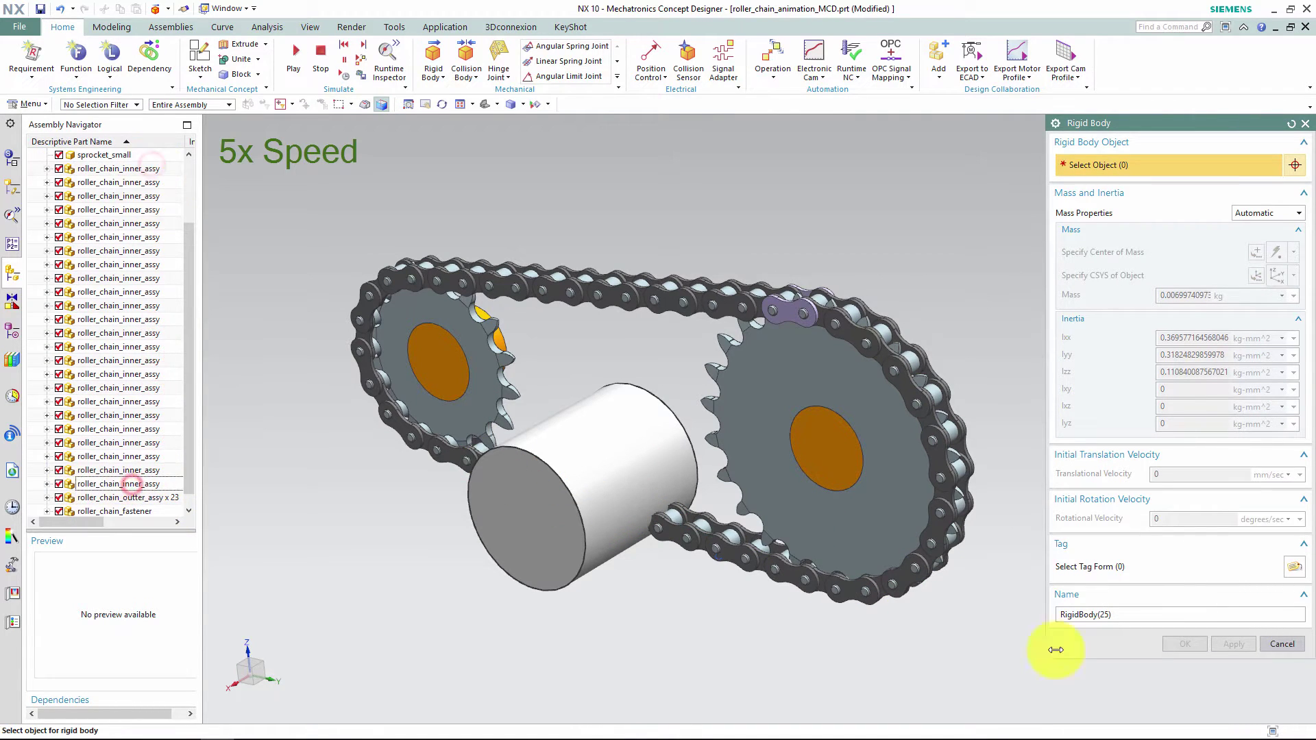
{"action": "left_click", "coordinate": [1281, 644]}
Pack all roller_chain_inner_assy components back into a single entry in the assembly tree.
{"action": "left_click", "coordinate": [151, 169]}
{"action": "left_click", "coordinate": [148, 485], "text": "shift"}
{"action": "right_click", "coordinate": [150, 390]}
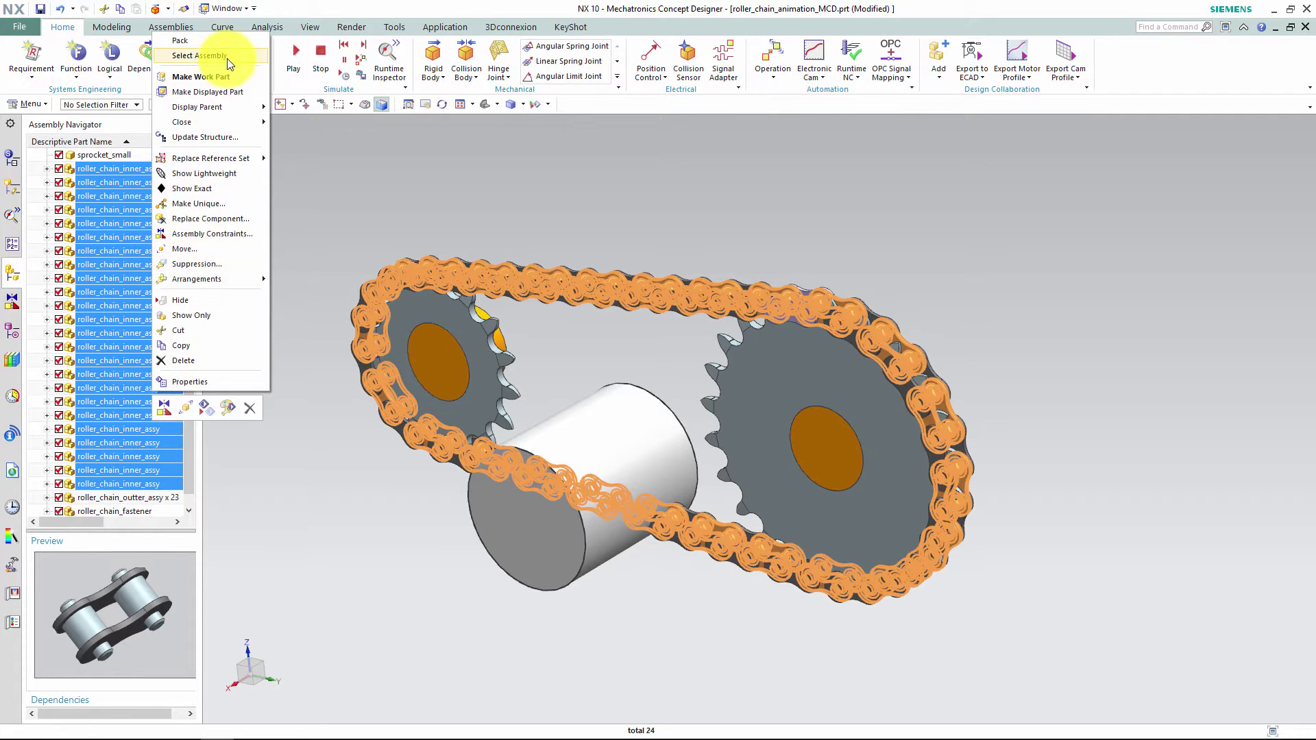
{"action": "left_click", "coordinate": [210, 44]}
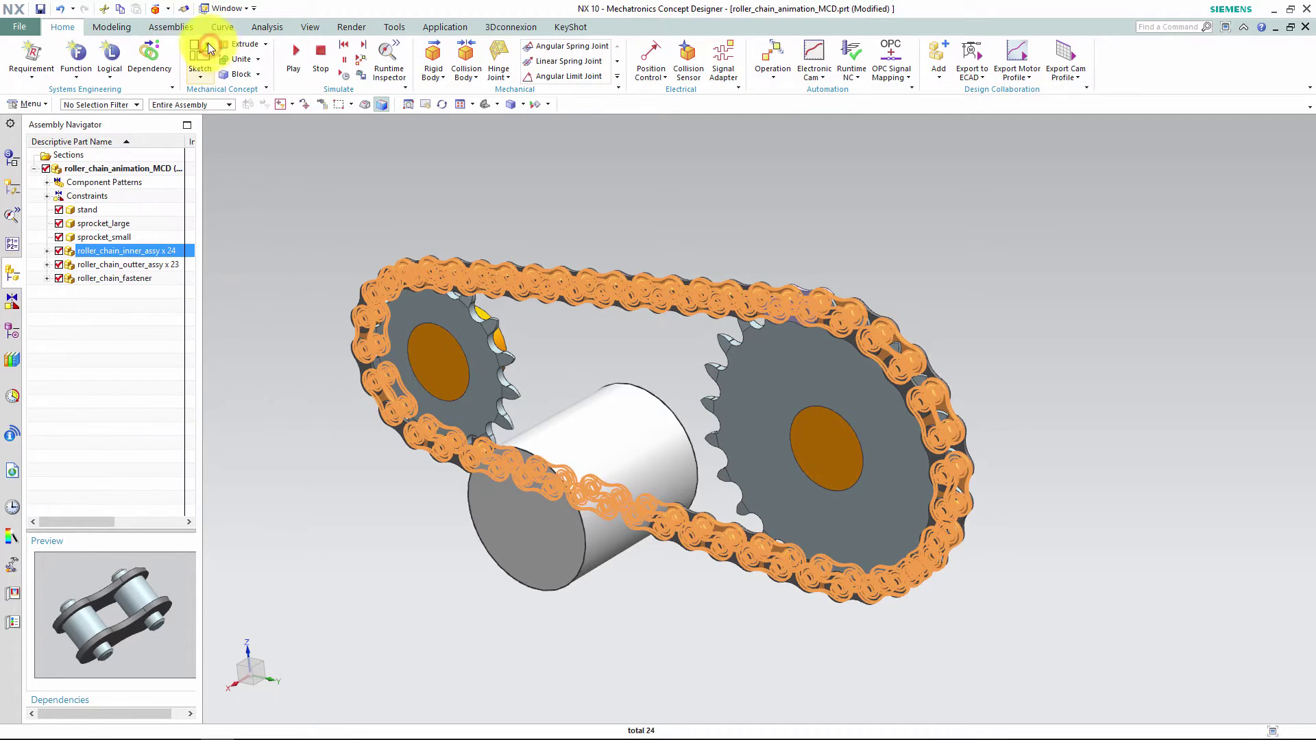
Unpack the roller_chain_outter_assy components in the assembly tree and clear the selection.
{"action": "left_click", "coordinate": [137, 265]}
{"action": "right_click", "coordinate": [137, 265]}
{"action": "left_click", "coordinate": [168, 274]}
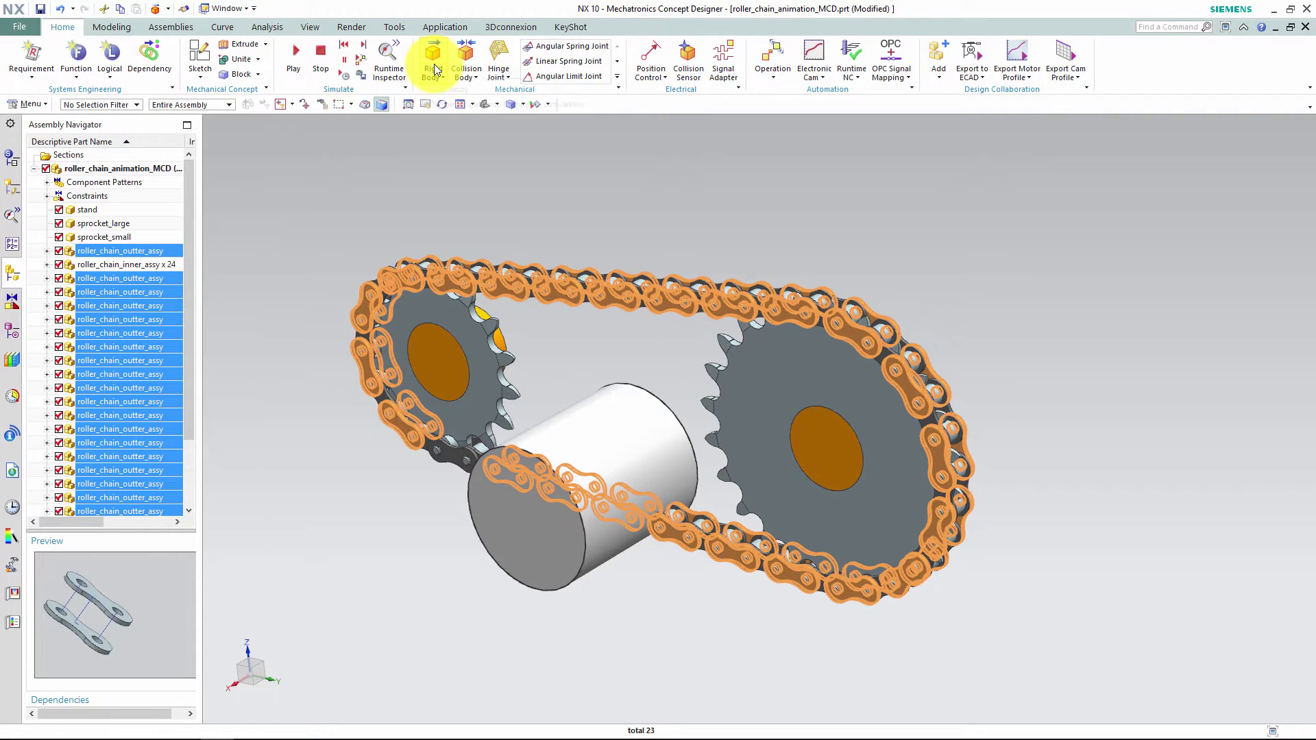
{"action": "left_click", "coordinate": [271, 267]}
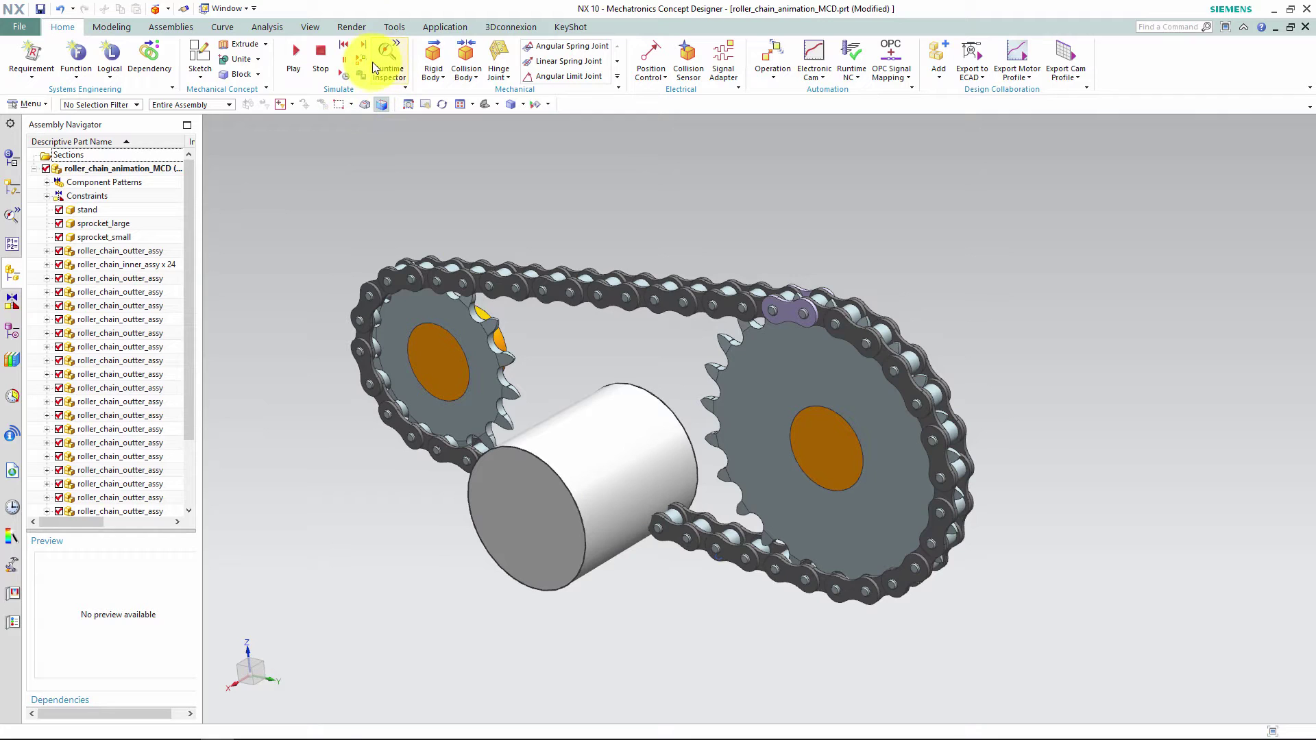
Create a separate rigid body for each of the 23 roller_chain_outter_assy links and for roller_chain_fastener, keeping the default names.
{"action": "left_click", "coordinate": [433, 55]}
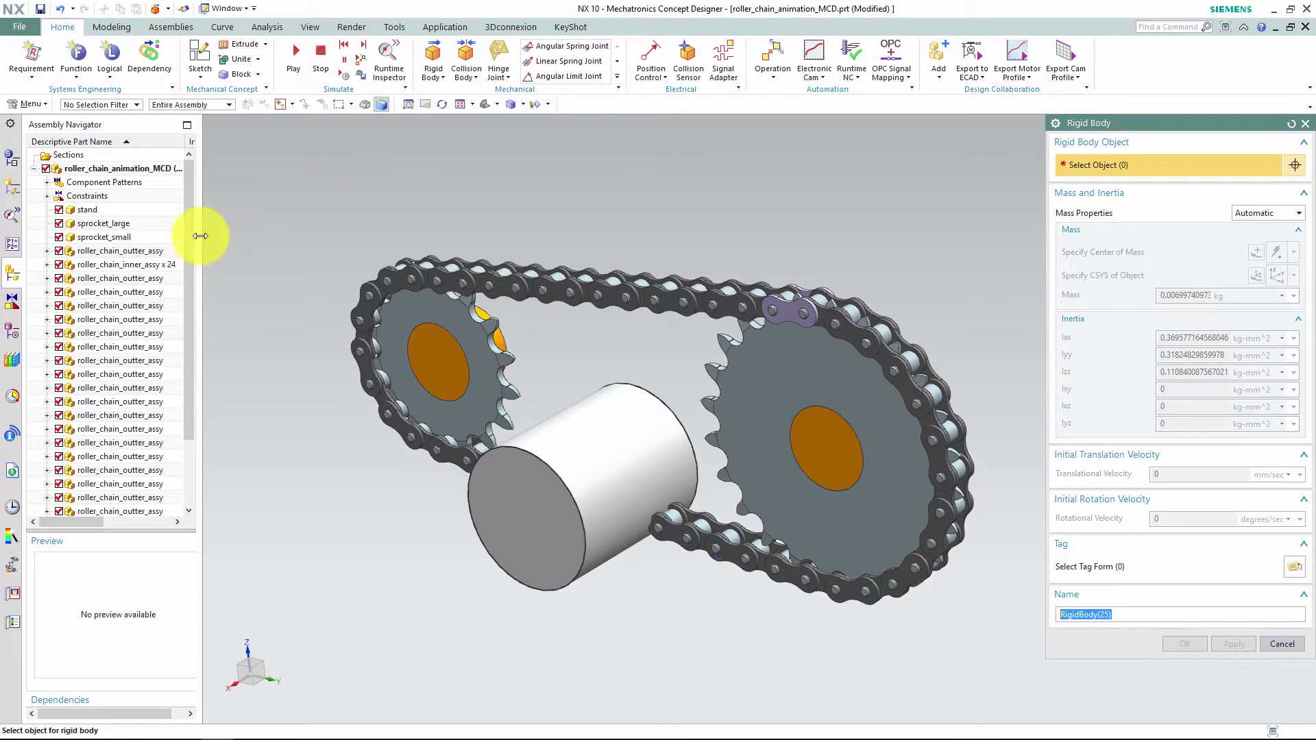
{"action": "left_click", "coordinate": [155, 248]}
{"action": "middle_click", "coordinate": [157, 250]}
{"action": "left_click", "coordinate": [161, 278]}
{"action": "middle_click", "coordinate": [160, 278]}
{"action": "left_click", "coordinate": [161, 290]}
{"action": "middle_click", "coordinate": [160, 291]}
{"action": "left_click", "coordinate": [162, 305]}
{"action": "middle_click", "coordinate": [162, 306]}
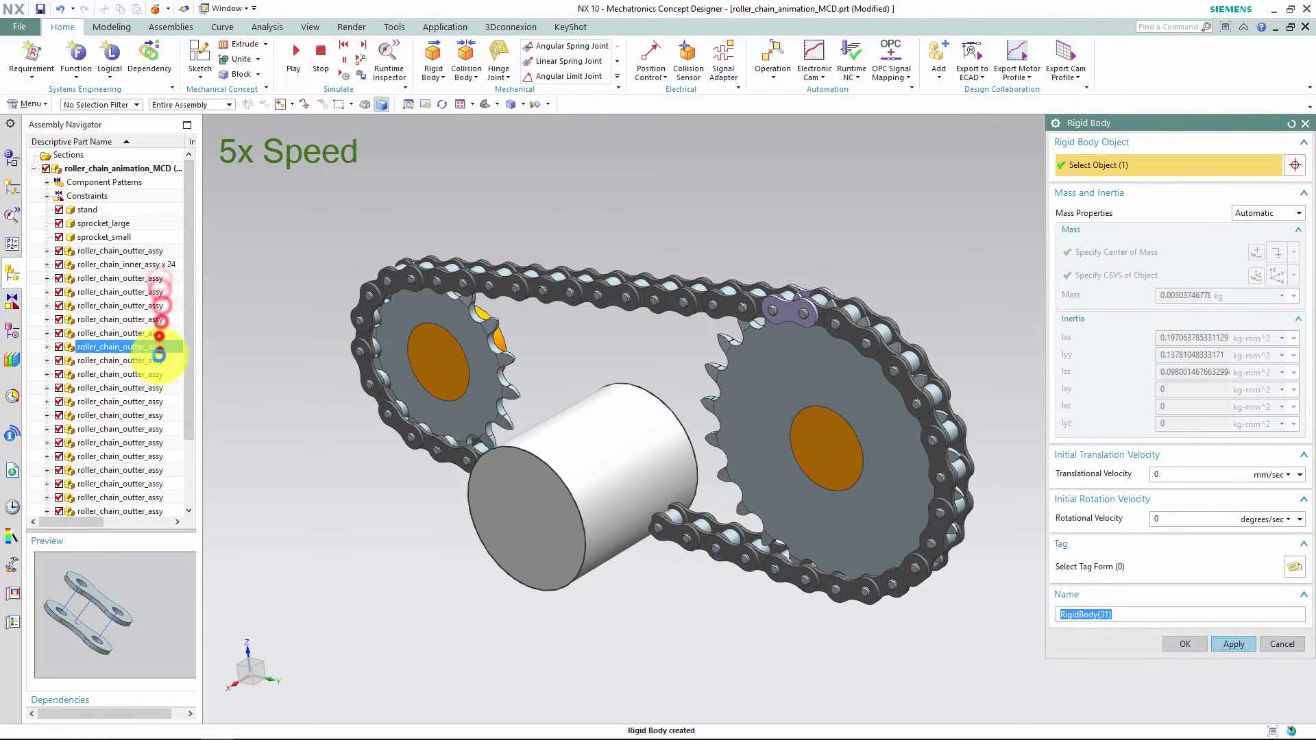
{"action": "middle_click", "coordinate": [159, 349]}
{"action": "left_click", "coordinate": [159, 360]}
{"action": "middle_click", "coordinate": [159, 361]}
{"action": "left_click", "coordinate": [159, 374]}
{"action": "middle_click", "coordinate": [159, 374]}
{"action": "left_click", "coordinate": [159, 388]}
{"action": "middle_click", "coordinate": [159, 388]}
{"action": "left_click", "coordinate": [159, 402]}
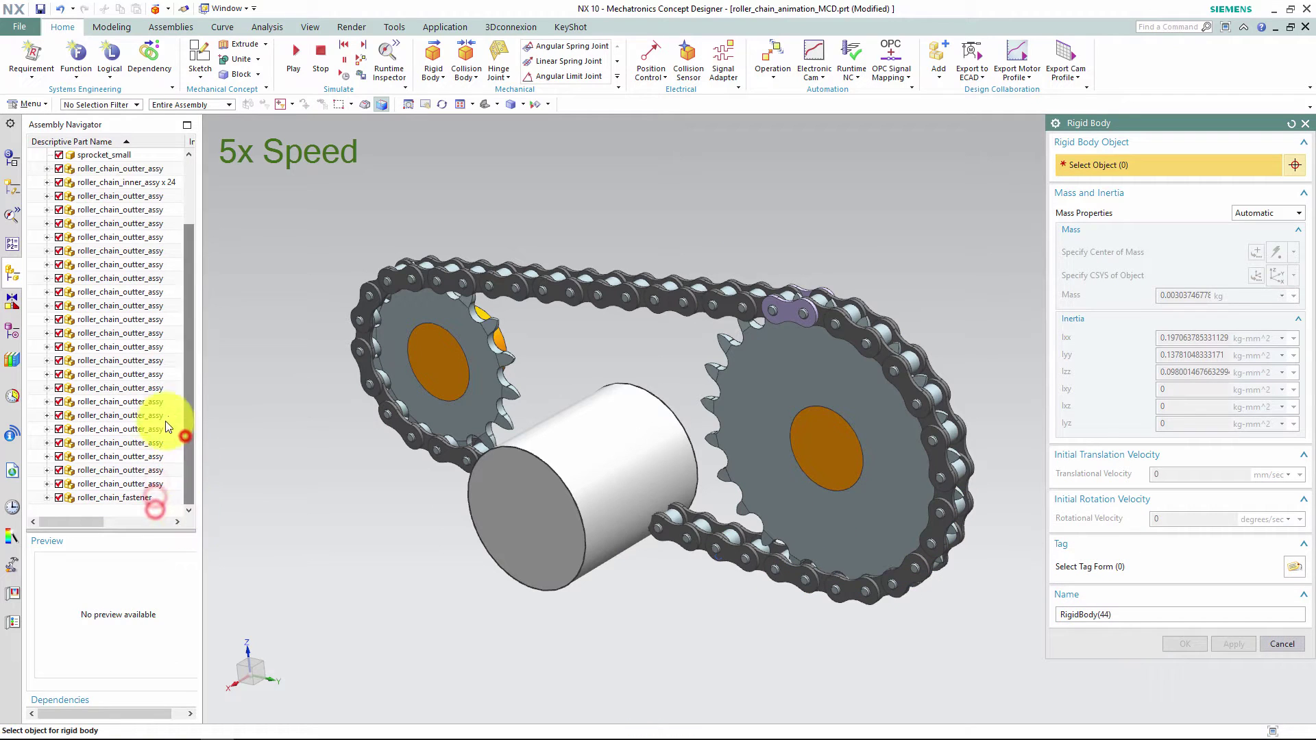
{"action": "left_click", "coordinate": [159, 442]}
{"action": "left_click", "coordinate": [159, 457]}
{"action": "left_click", "coordinate": [159, 470]}
{"action": "left_click", "coordinate": [158, 483]}
{"action": "left_click", "coordinate": [155, 498]}
{"action": "scroll", "coordinate": [310, 540], "scroll_direction": "up", "scroll_amount": 1}
{"action": "middle_click", "coordinate": [279, 464]}
{"action": "left_click_drag", "start_coordinate": [193, 428], "coordinate": [195, 311]}
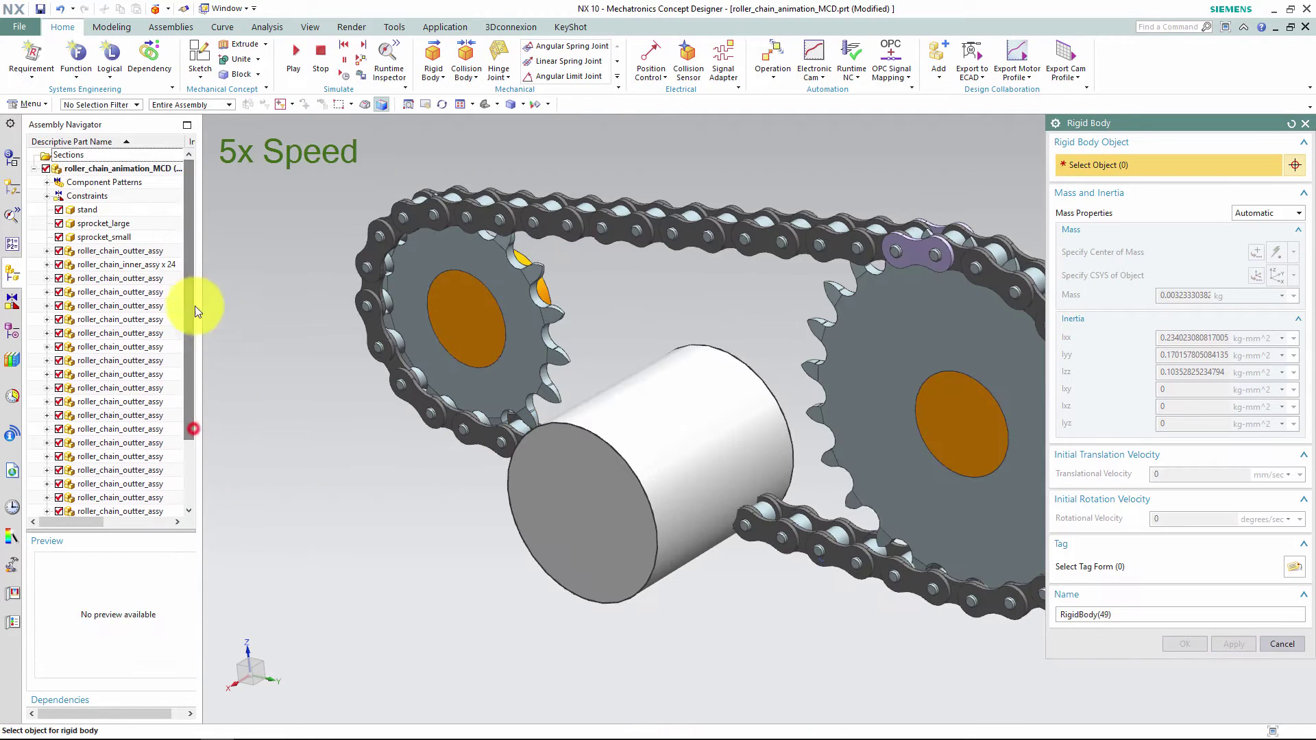
Create a rigid body from the sprocket_large component and name it large_sprocket.
{"action": "left_click", "coordinate": [98, 224]}
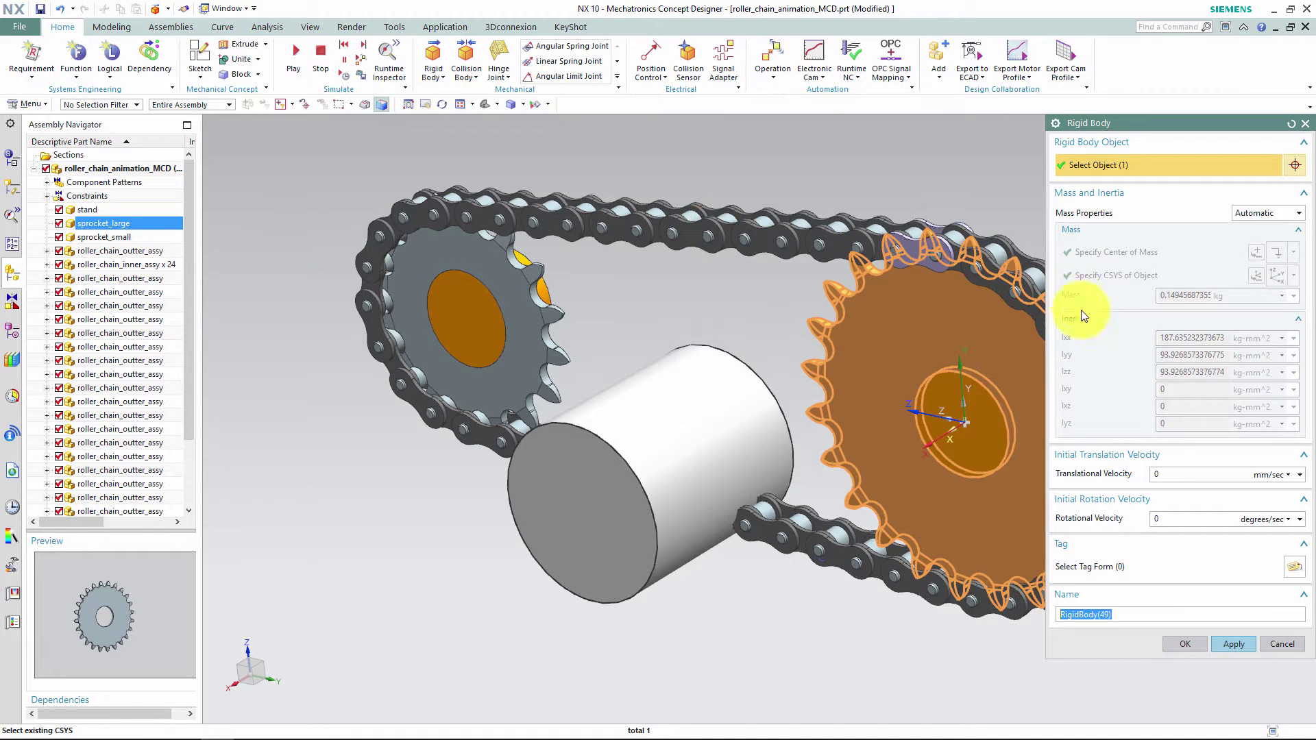
{"action": "left_click_drag", "start_coordinate": [1134, 611], "coordinate": [1060, 608]}
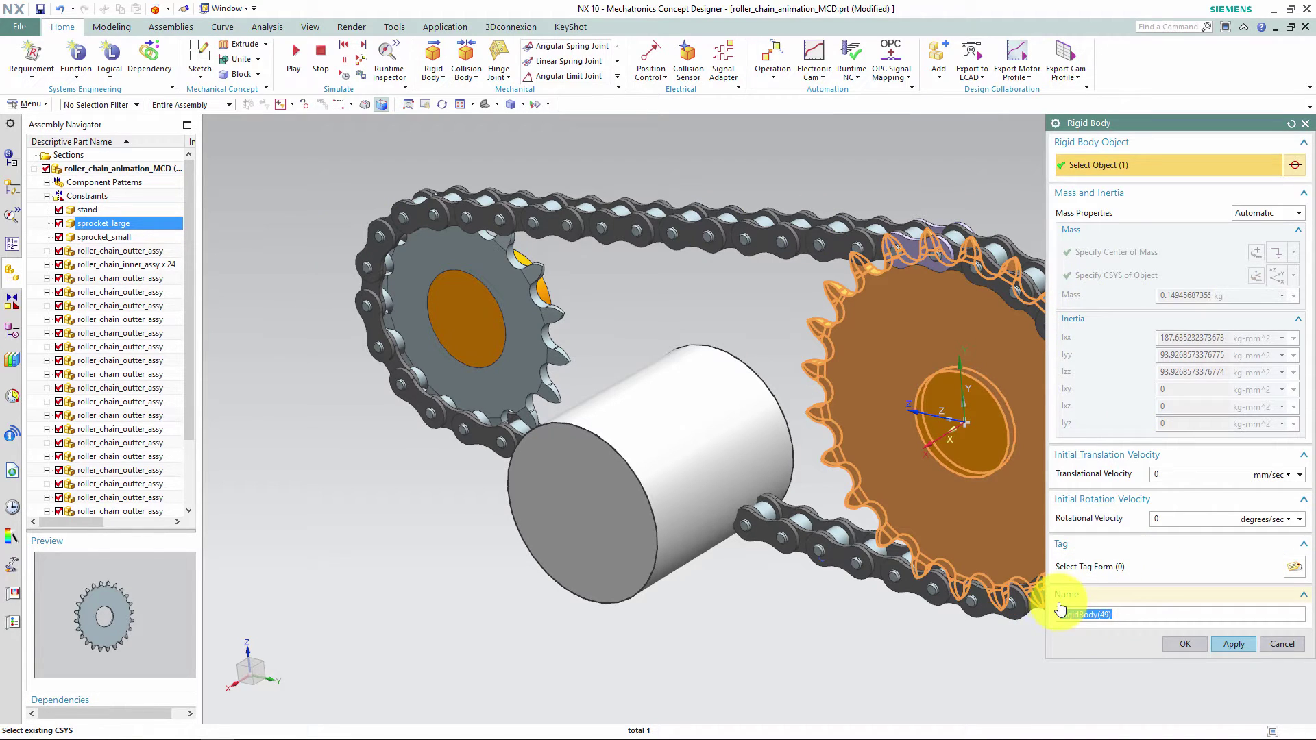
{"action": "key", "text": "BackSpace"}
{"action": "type", "text": "large_sprocket"}
{"action": "double_click", "coordinate": [1065, 614]}
{"action": "left_click", "coordinate": [1254, 644]}
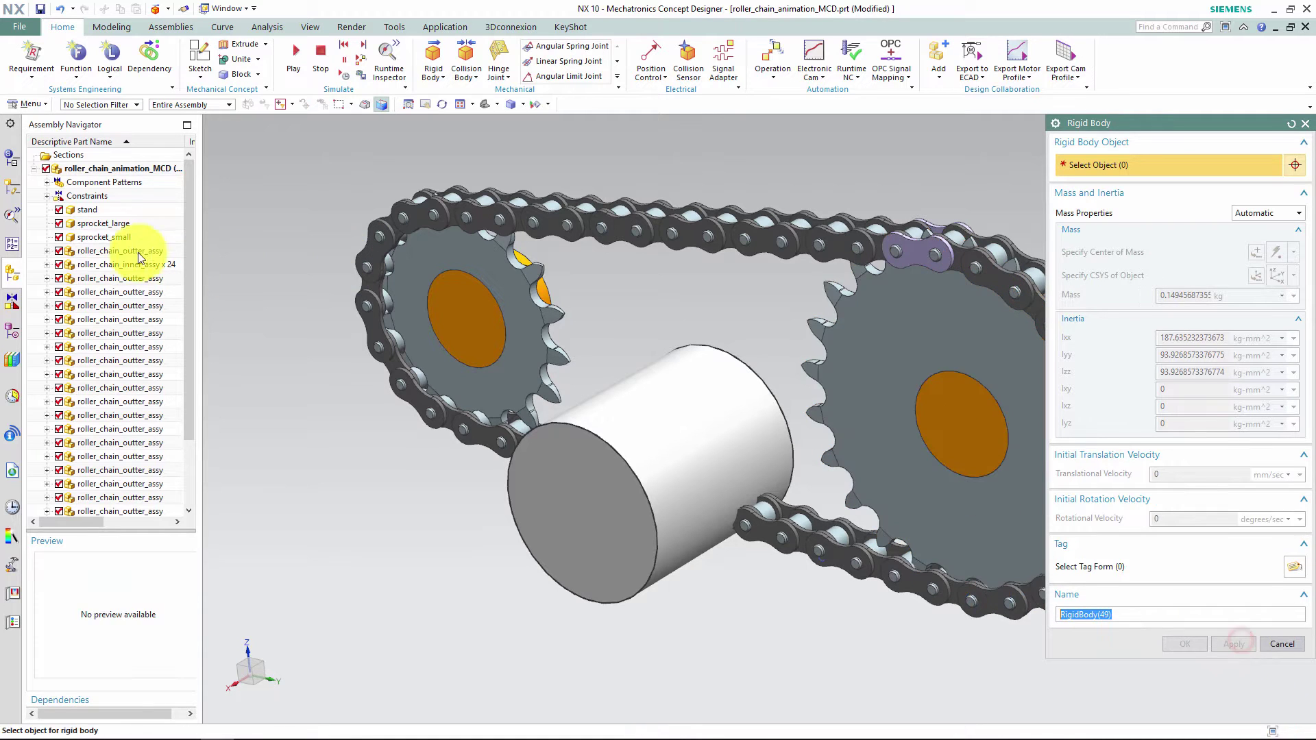
Create a rigid body from the sprocket_small component, name it small_sprocket, and finish the Rigid Body command.
{"action": "left_click", "coordinate": [122, 236]}
{"action": "type", "text": "smal"}
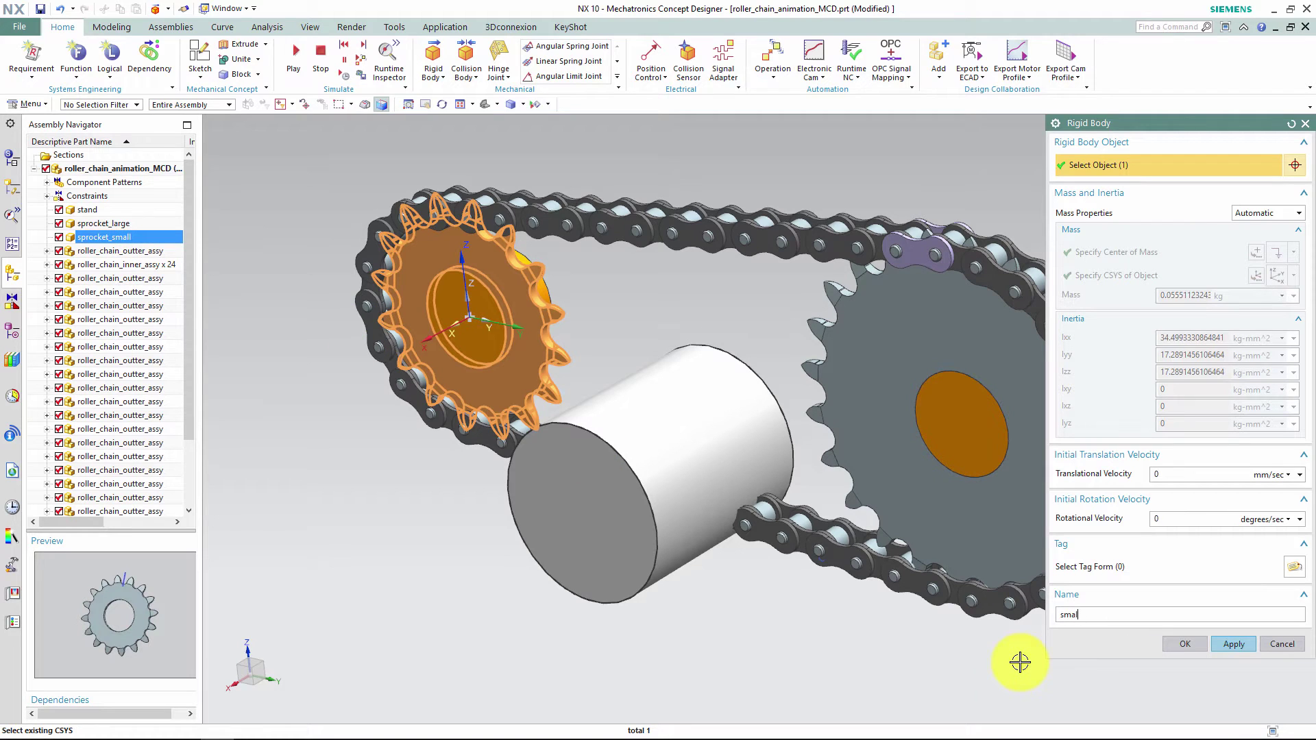
{"action": "type", "text": "l_sprocket"}
{"action": "left_click", "coordinate": [1190, 644]}
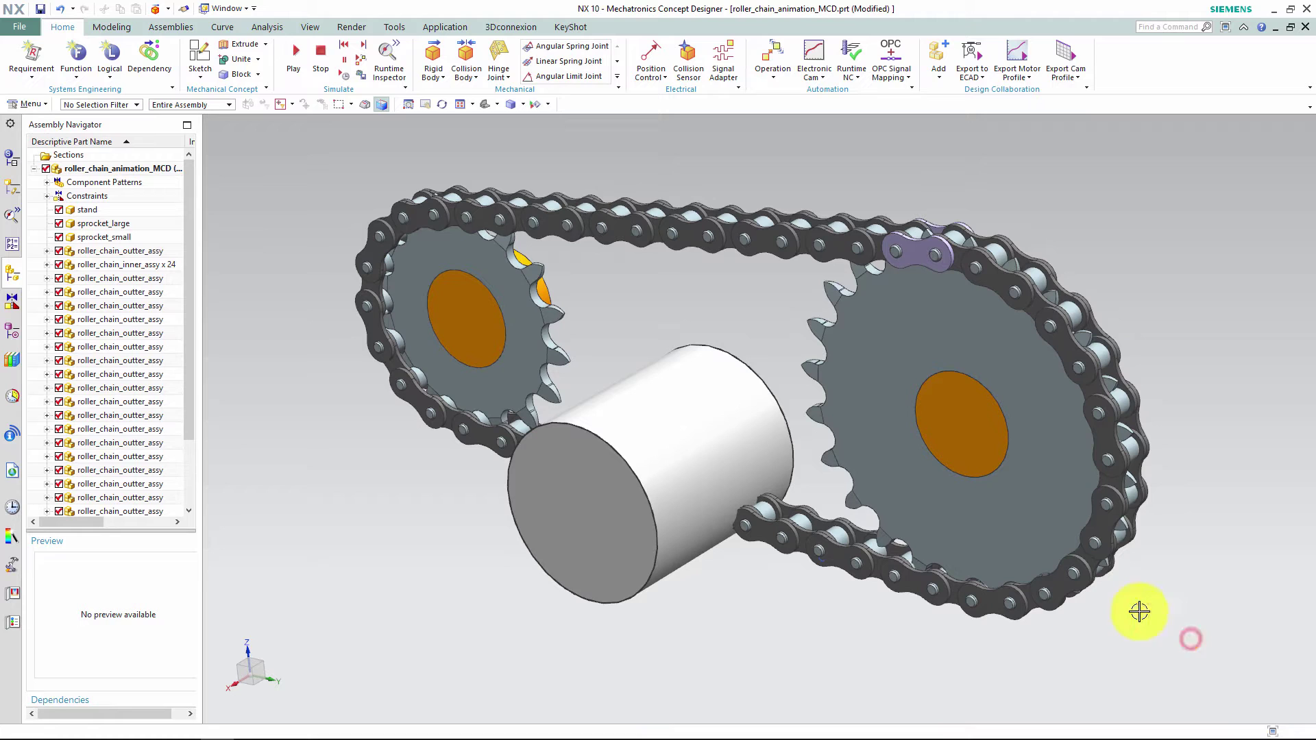
Review the rigid bodies under Basic Physics, highlight the two sprocket bodies in the model, and collapse the list.
{"action": "left_click", "coordinate": [14, 159]}
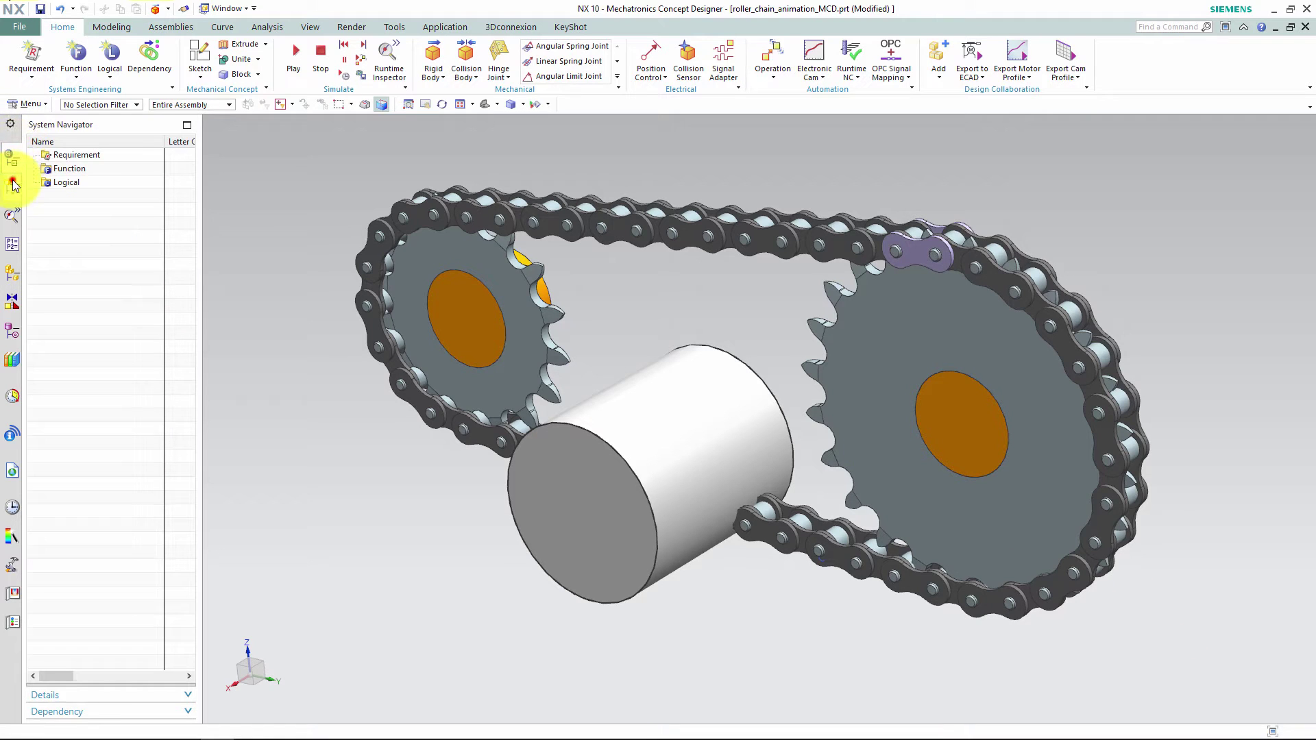
{"action": "left_click", "coordinate": [13, 187]}
{"action": "scroll", "coordinate": [146, 268], "scroll_direction": "down", "scroll_amount": 3}
{"action": "scroll", "coordinate": [146, 267], "scroll_direction": "down", "scroll_amount": 4}
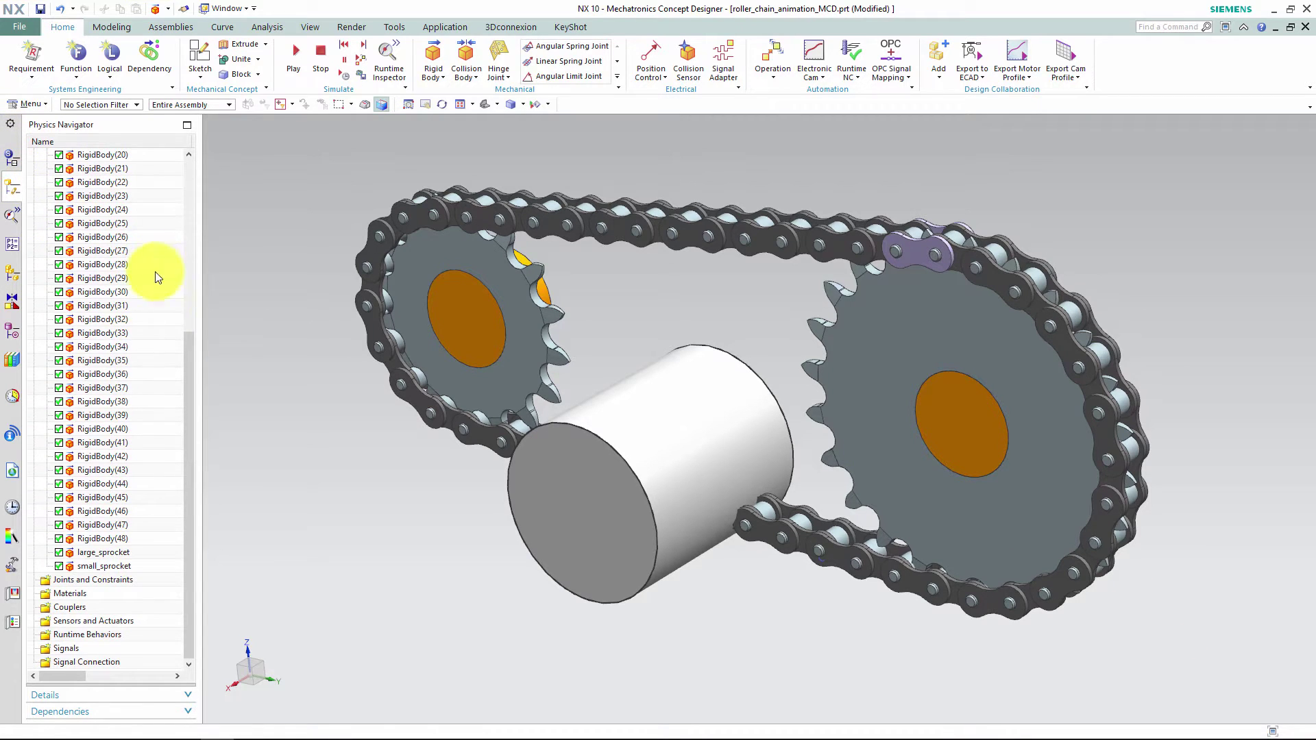
{"action": "left_click", "coordinate": [118, 554]}
{"action": "left_click", "coordinate": [119, 566]}
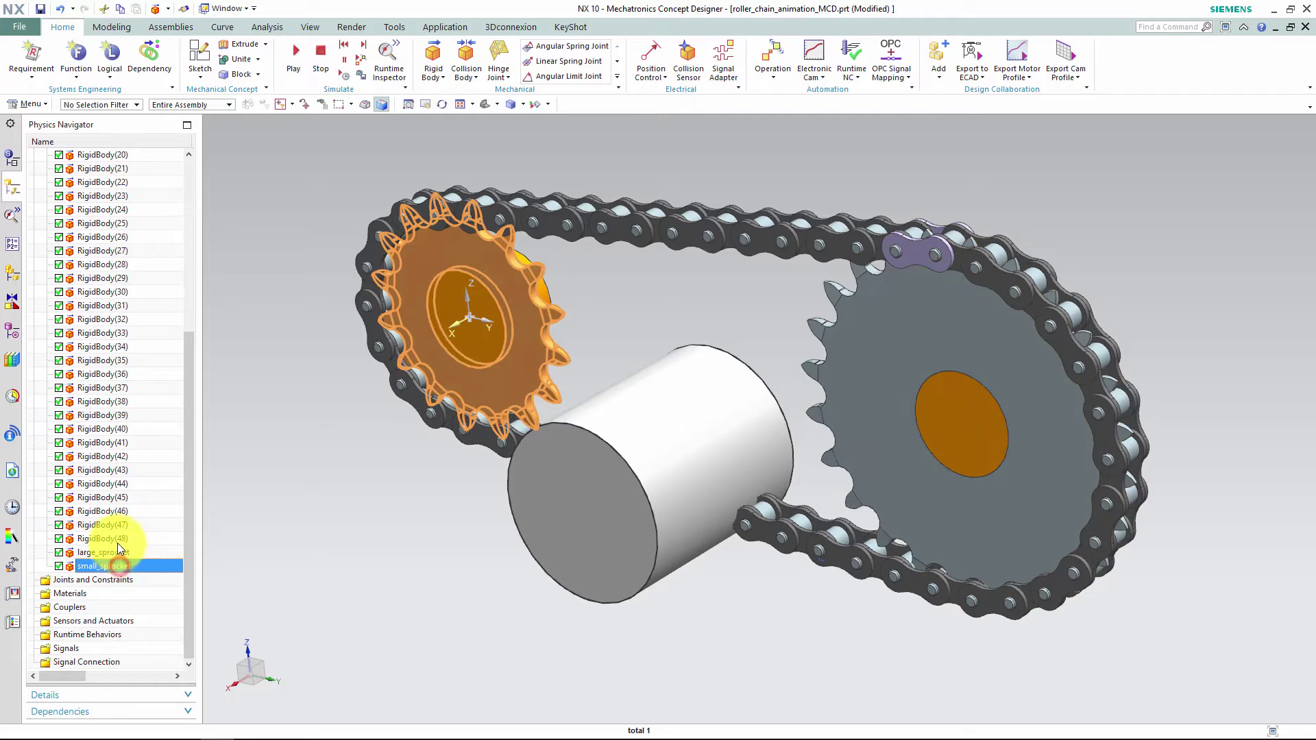
{"action": "key", "text": "Escape"}
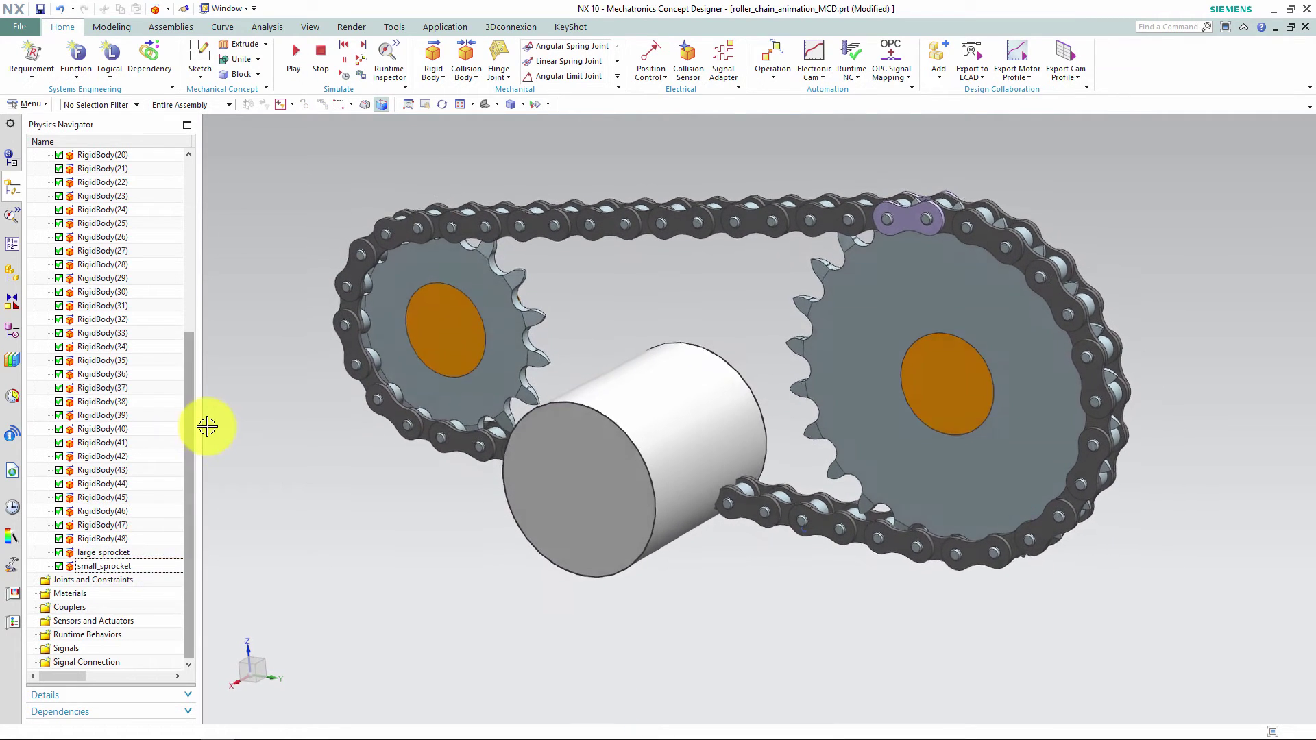
{"action": "scroll", "coordinate": [121, 239], "scroll_direction": "up", "scroll_amount": 7}
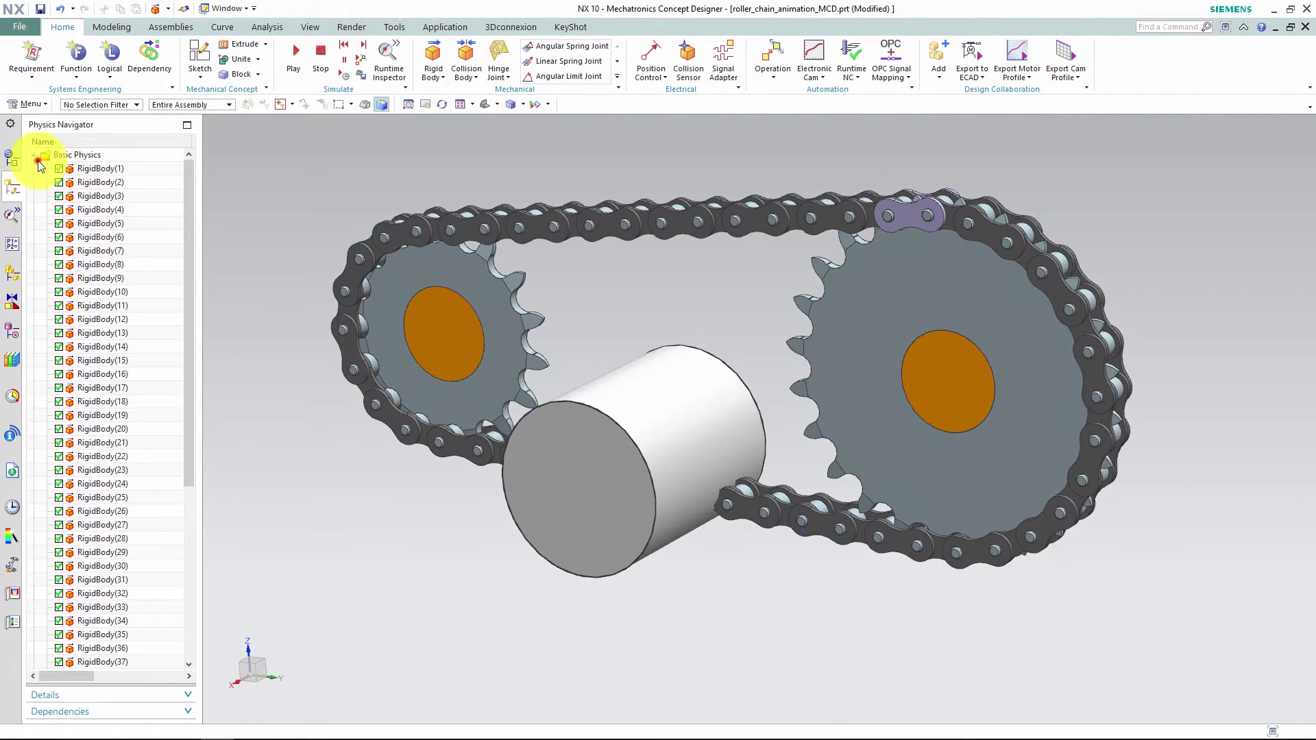
{"action": "left_click", "coordinate": [33, 155]}
{"action": "left_click", "coordinate": [69, 168]}
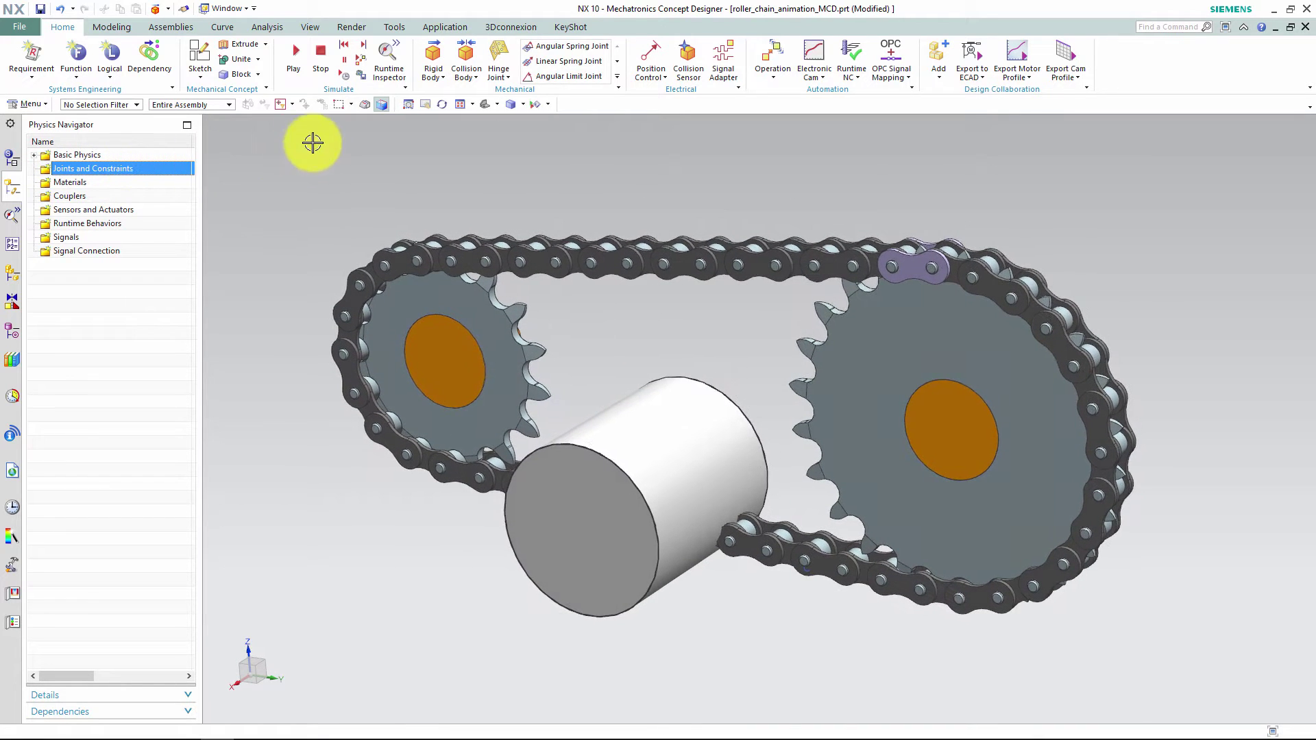
Start a hinge joint on the fastener link's pin nearest the sprocket gap, taking its axis vector and anchor point from the pin end.
{"action": "left_click", "coordinate": [496, 59]}
{"action": "middle_click_drag", "start_coordinate": [570, 195], "coordinate": [558, 238]}
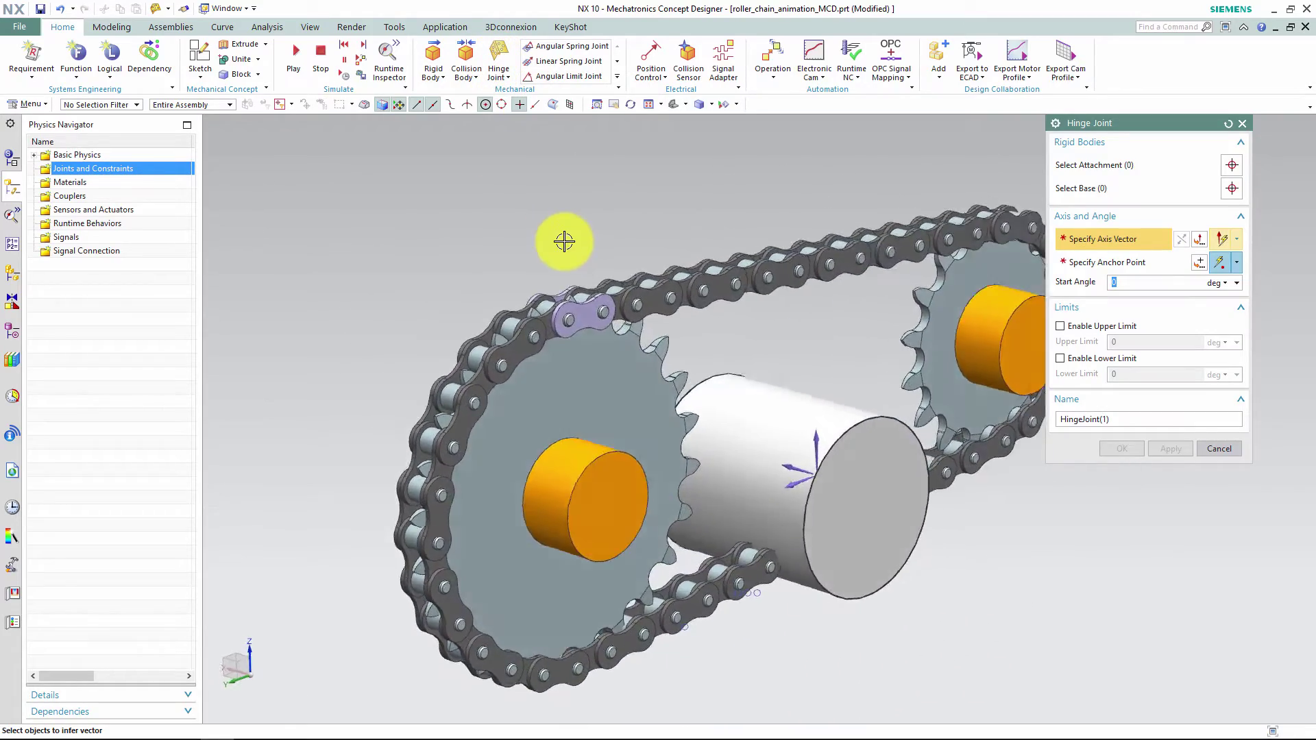
{"action": "scroll", "coordinate": [558, 238], "scroll_direction": "up", "scroll_amount": 8}
{"action": "right_click", "coordinate": [881, 198]}
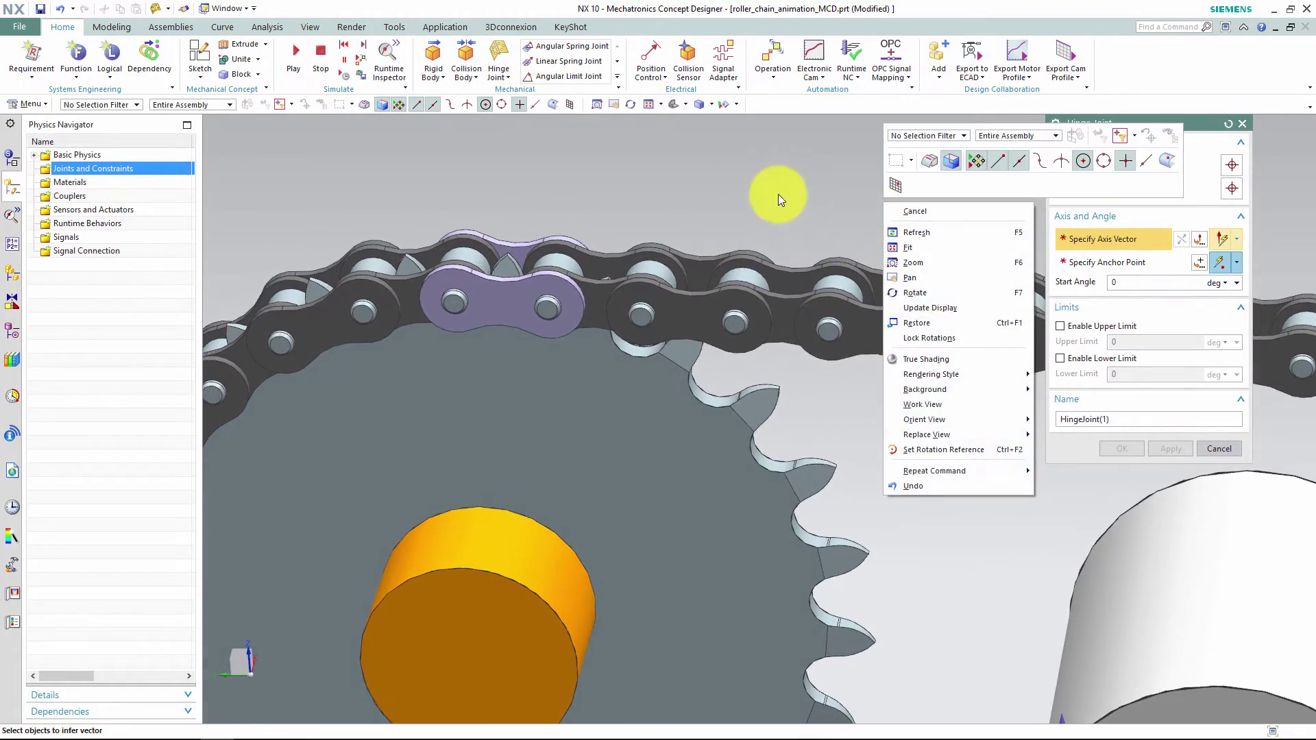
{"action": "left_click", "coordinate": [778, 194]}
{"action": "scroll", "coordinate": [725, 288], "scroll_direction": "up", "scroll_amount": 4}
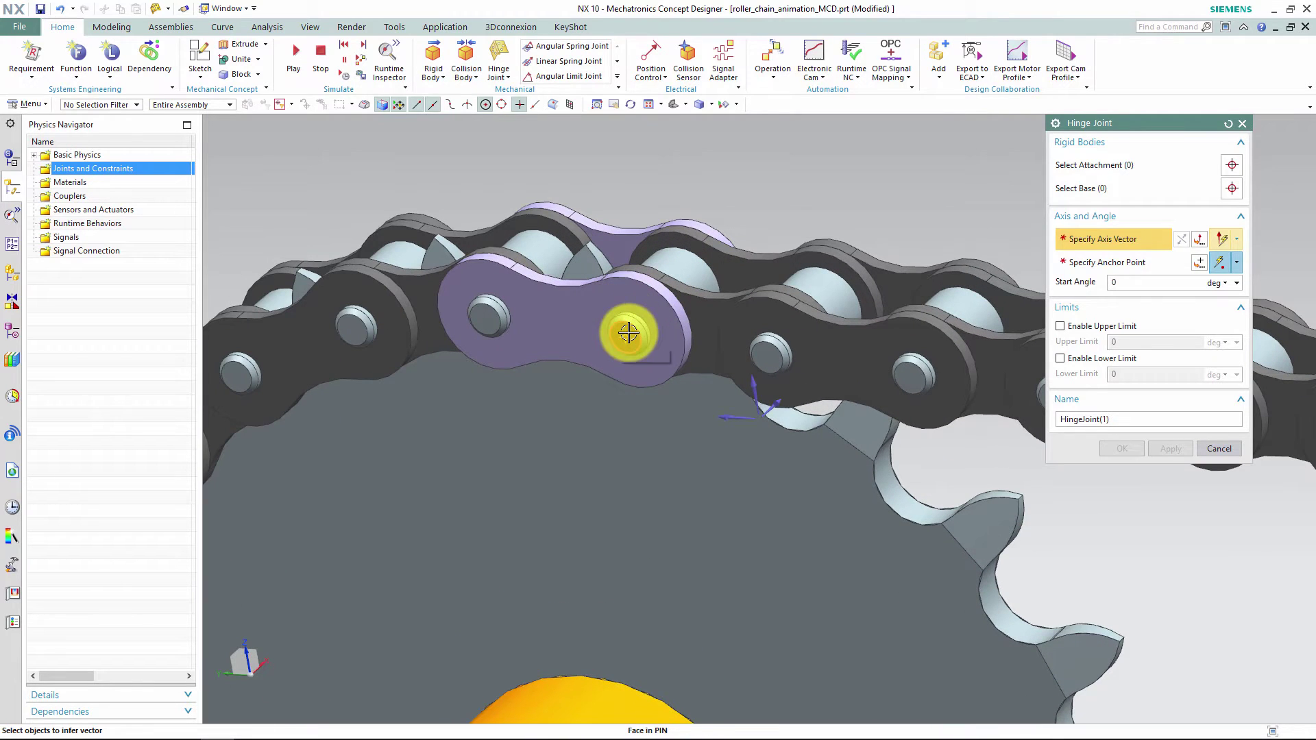
{"action": "left_click", "coordinate": [626, 337]}
{"action": "middle_click_drag", "start_coordinate": [637, 343], "coordinate": [987, 319]}
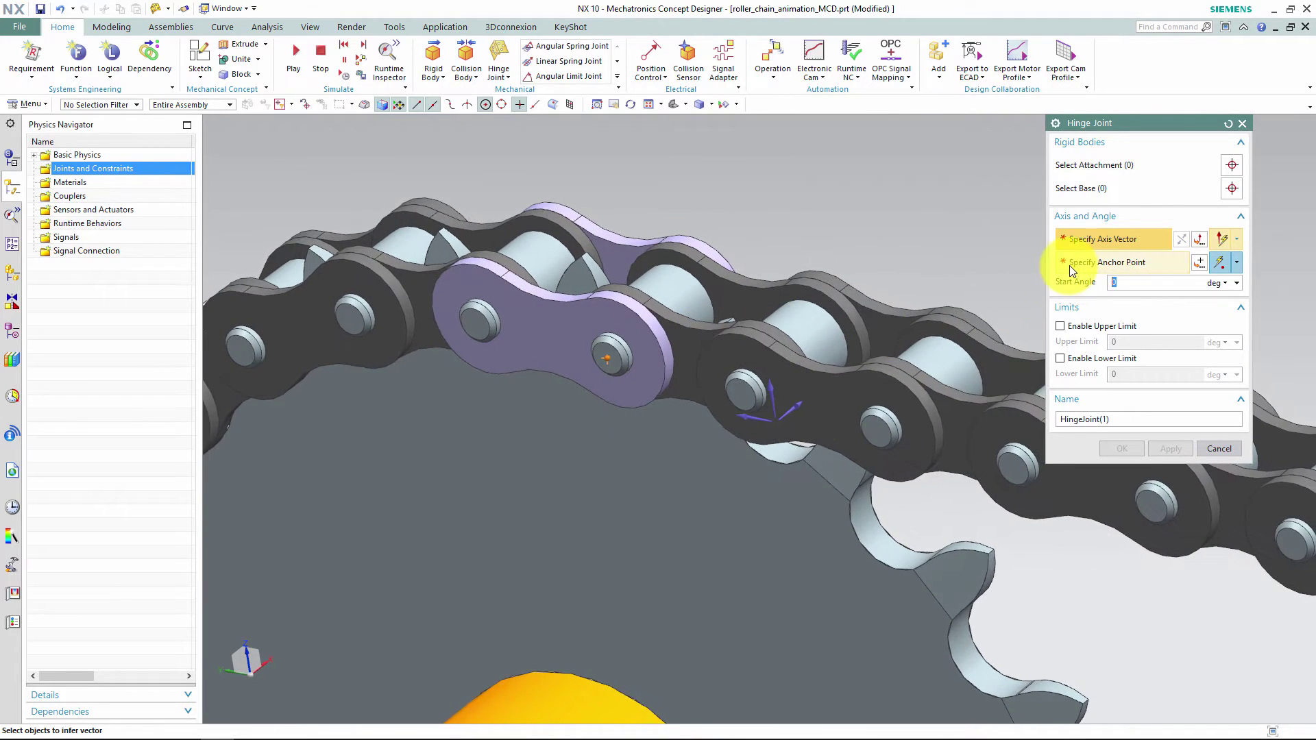
{"action": "left_click", "coordinate": [796, 406]}
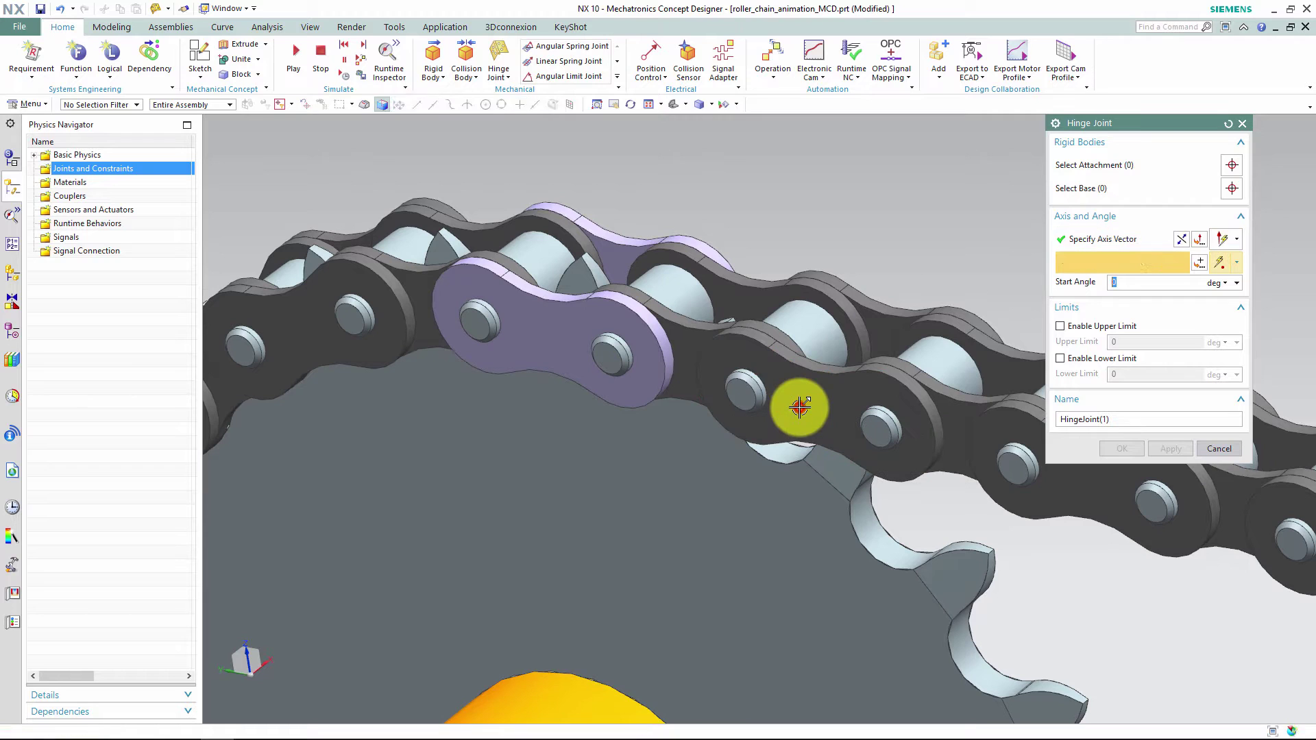
{"action": "left_click", "coordinate": [617, 357]}
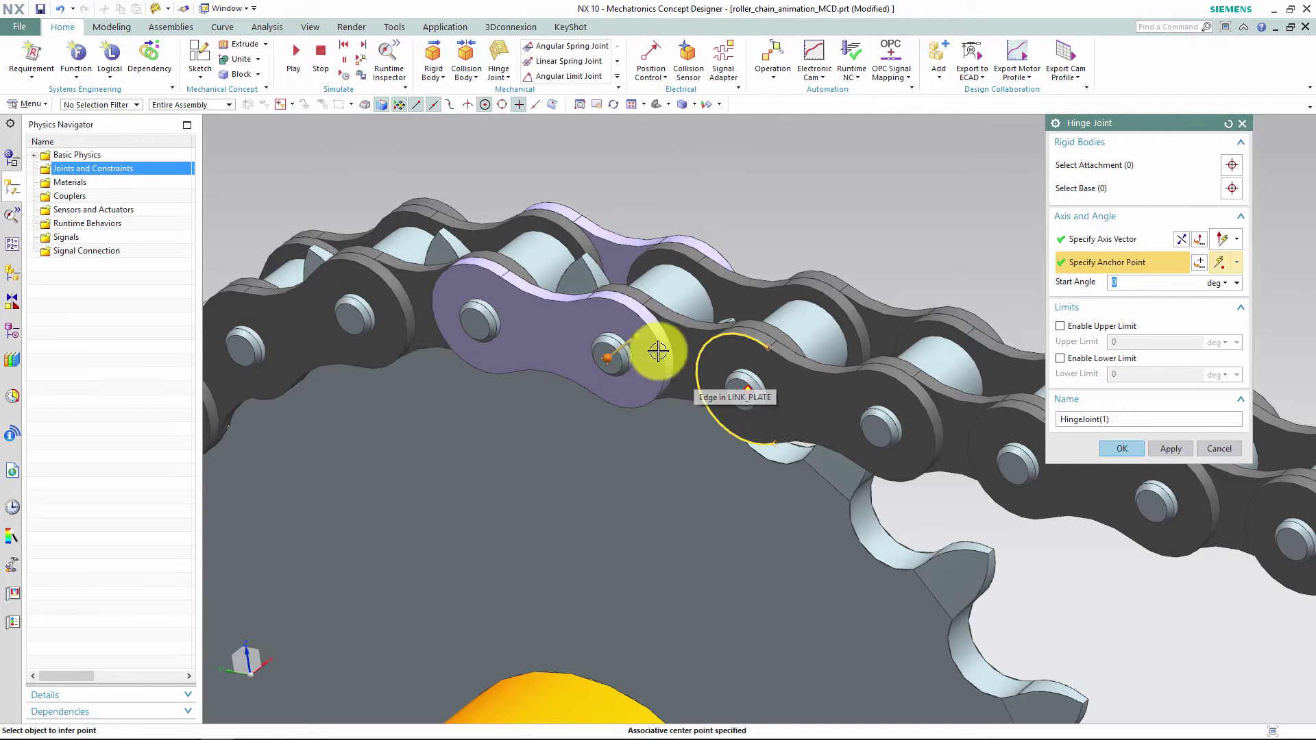
{"action": "middle_click_drag", "start_coordinate": [877, 323], "coordinate": [1087, 215]}
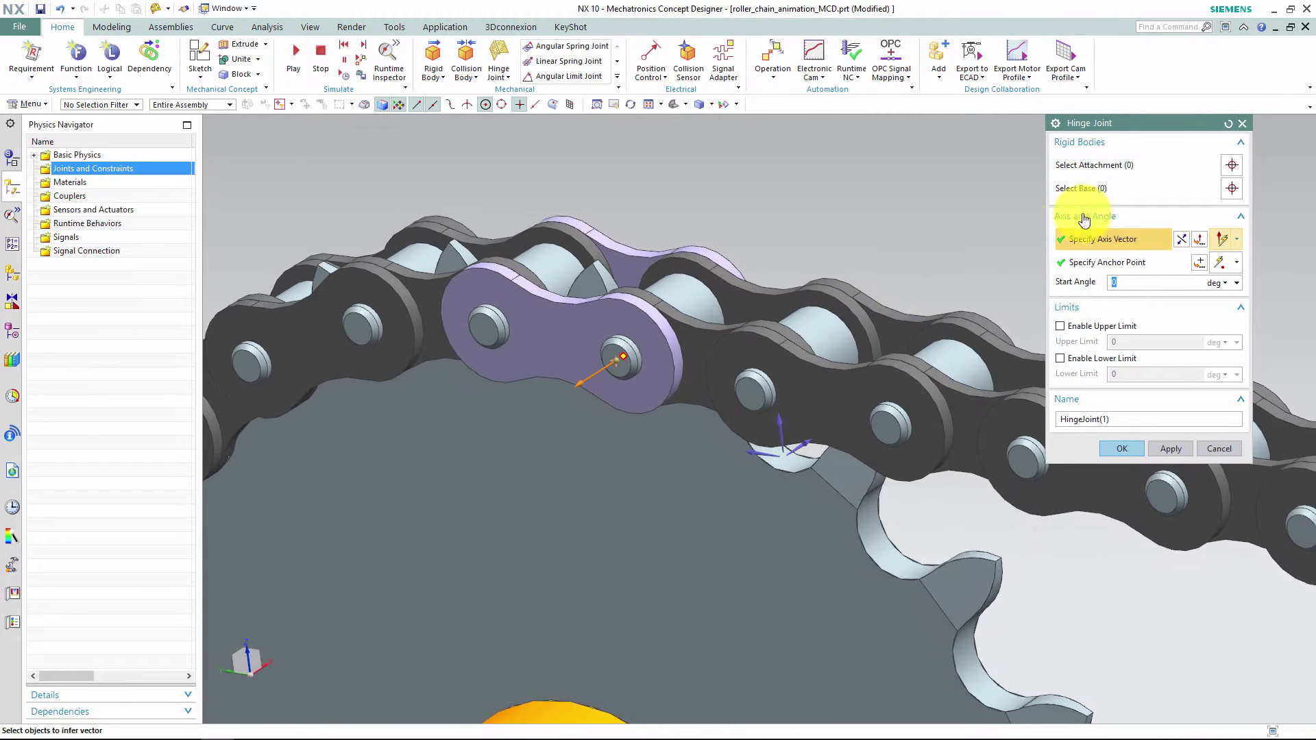
Set the fastener link as the hinge joint's attachment and the adjacent inner link as its base, and create the joint.
{"action": "left_click", "coordinate": [1096, 170]}
{"action": "left_click", "coordinate": [531, 344]}
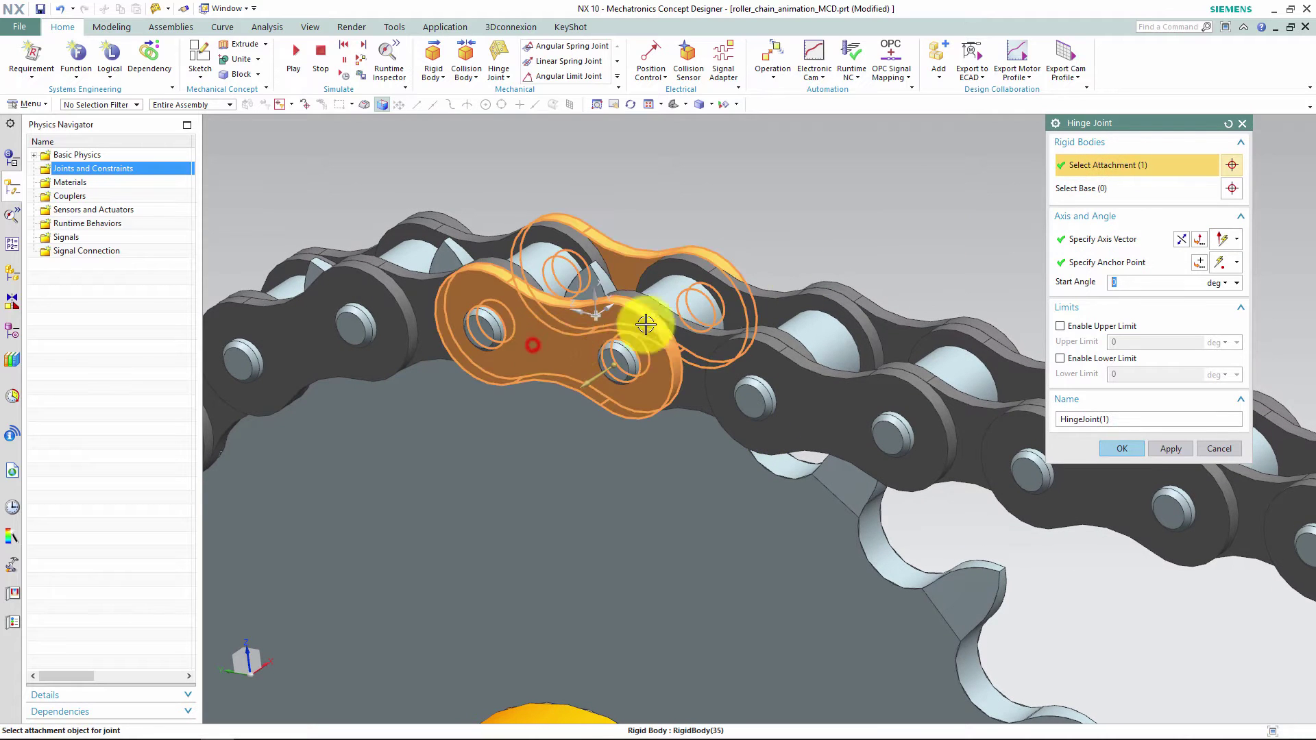
{"action": "left_click", "coordinate": [1068, 192]}
{"action": "left_click", "coordinate": [795, 343]}
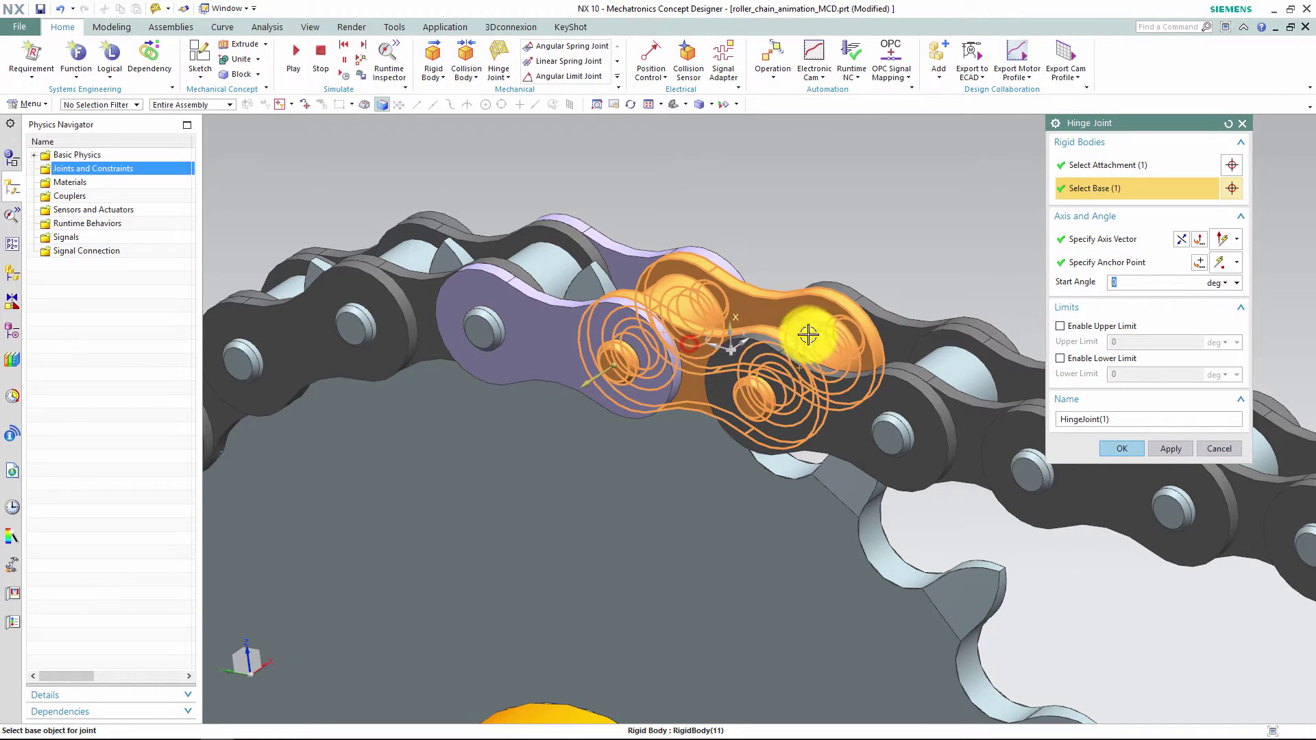
{"action": "left_click", "coordinate": [1177, 449]}
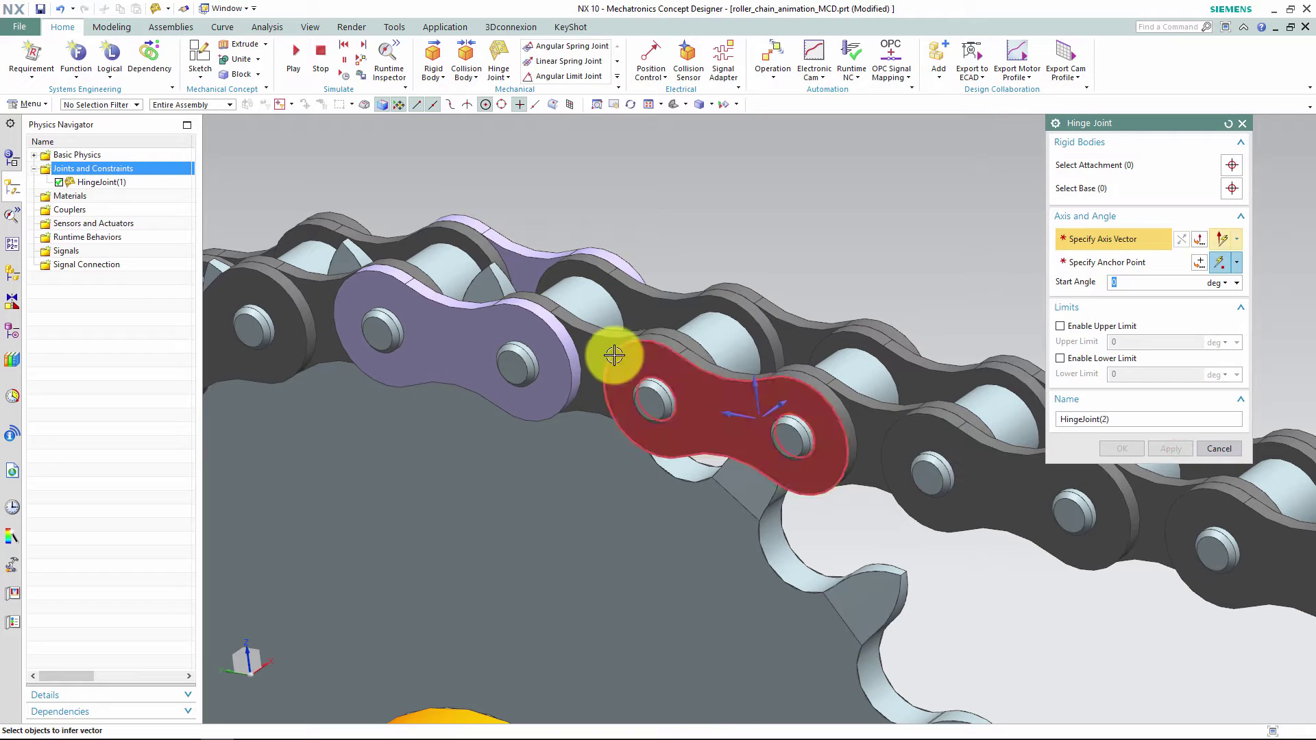
Create a hinge joint attaching the first inner link to the first outer link after the fastener, centred on their shared pin.
{"action": "left_click", "coordinate": [1066, 167]}
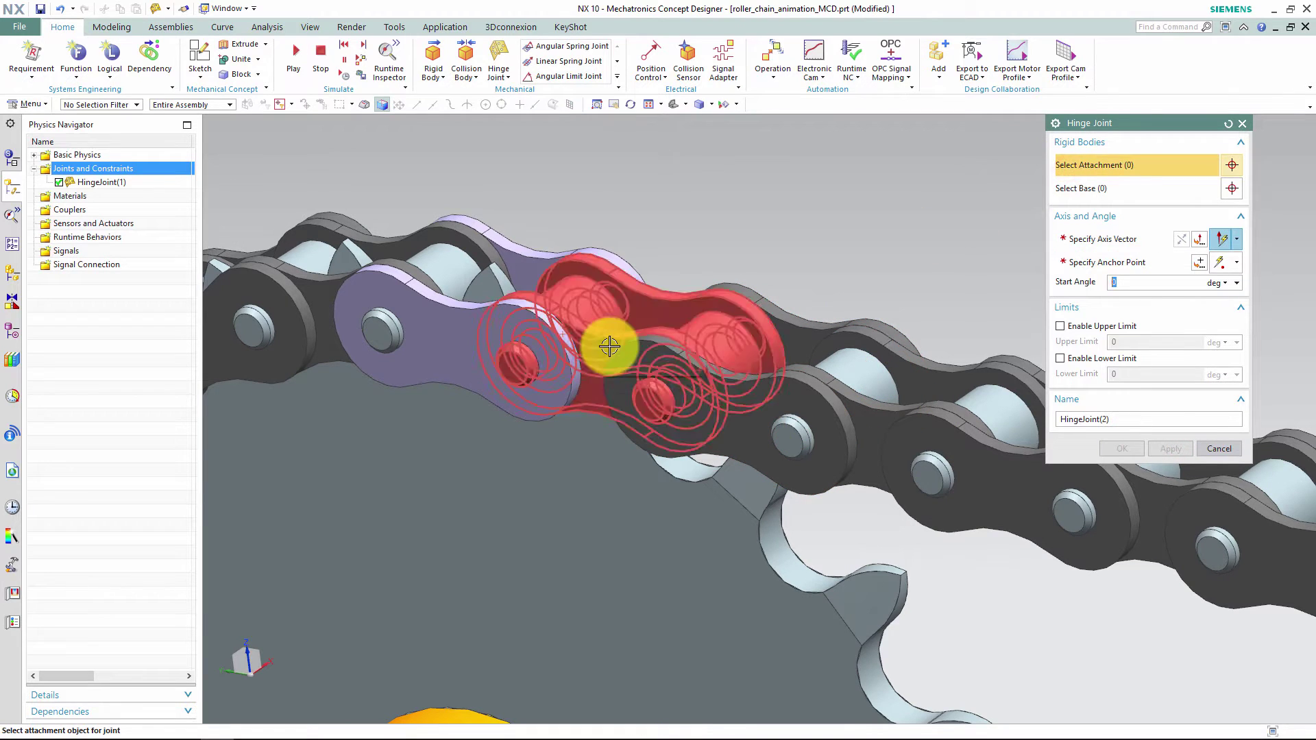
{"action": "left_click", "coordinate": [609, 346]}
{"action": "left_click", "coordinate": [1136, 189]}
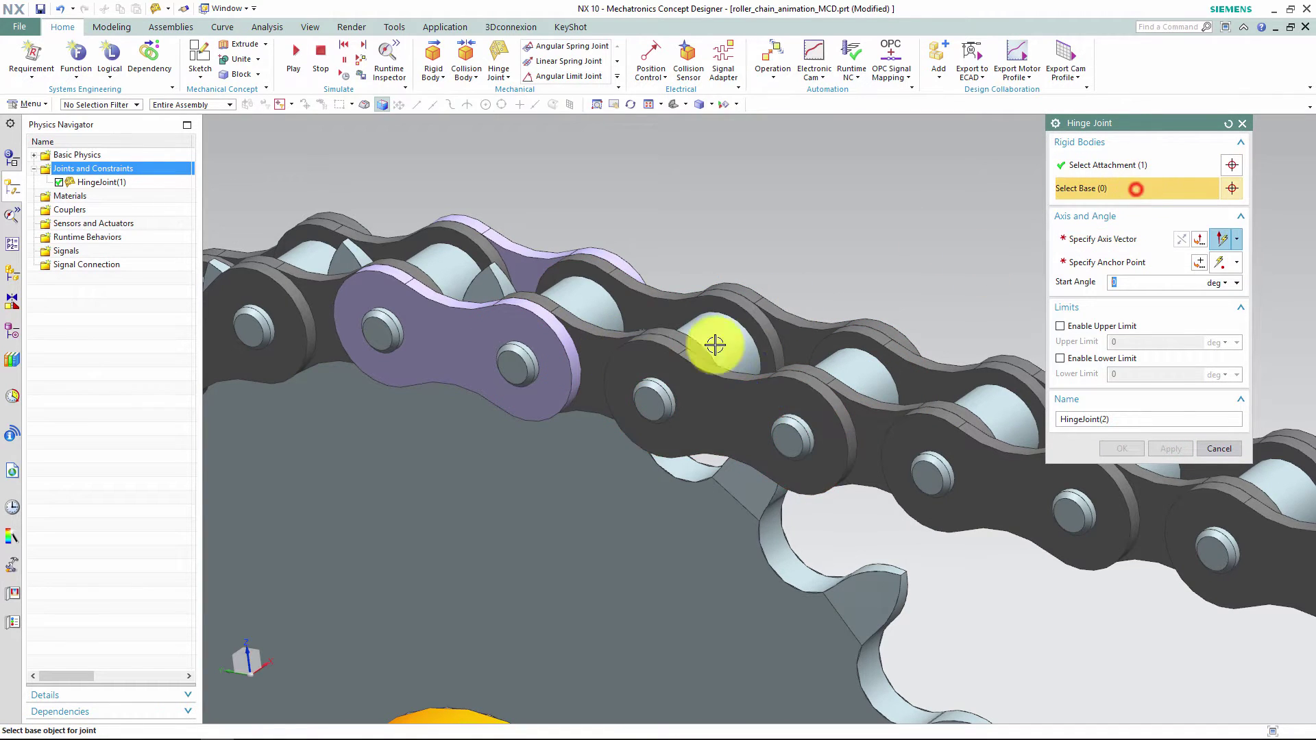
{"action": "left_click", "coordinate": [673, 369]}
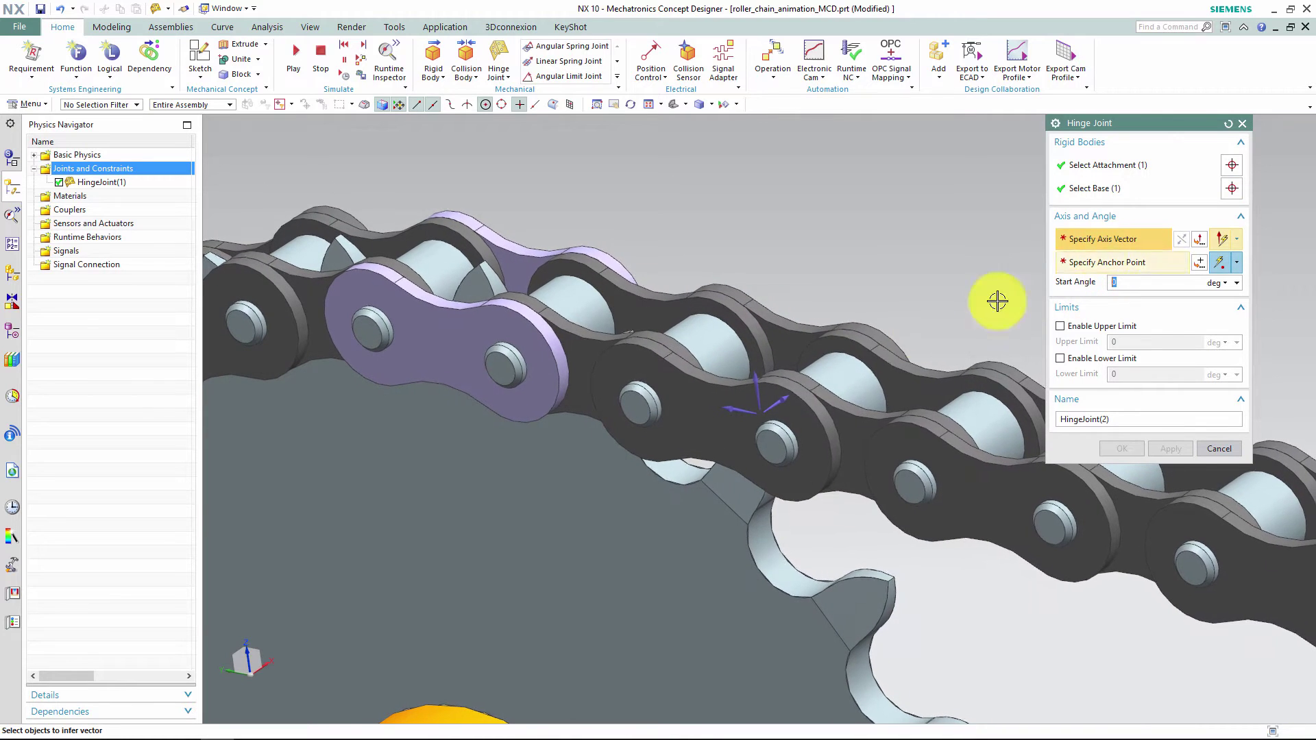
{"action": "left_click", "coordinate": [775, 404]}
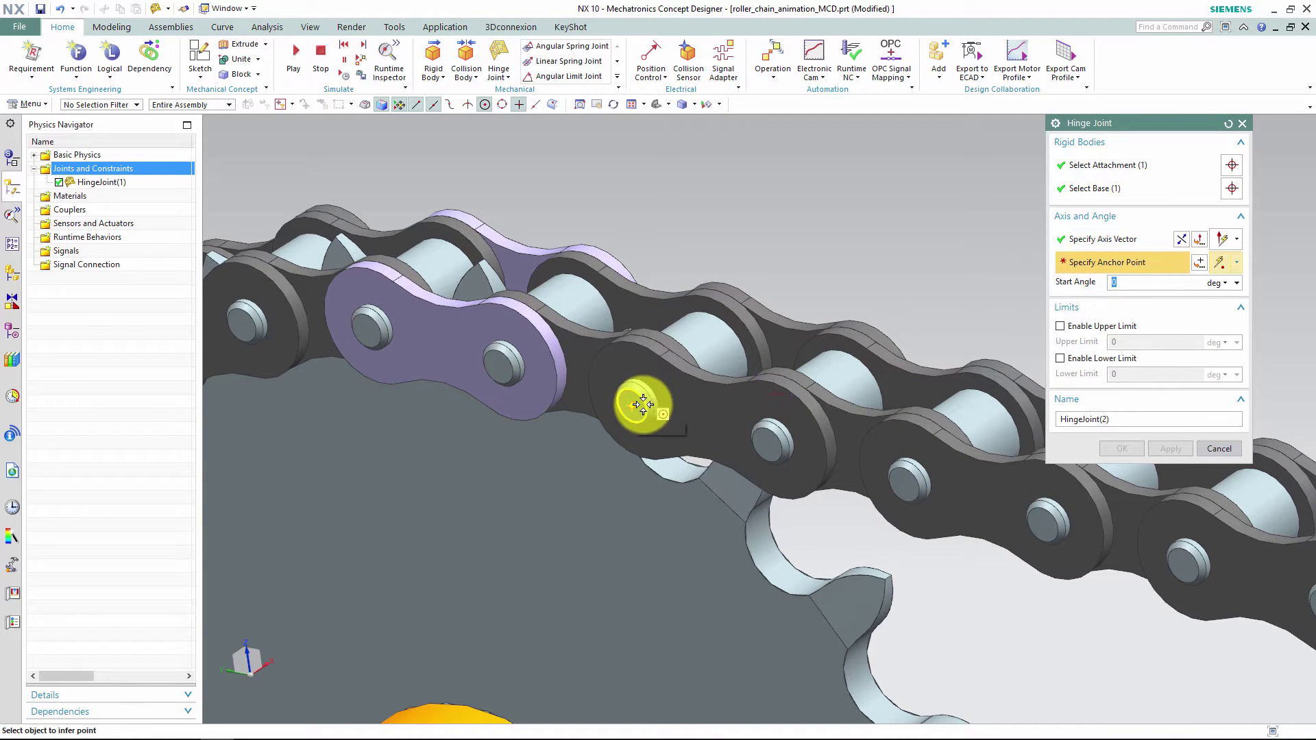
{"action": "left_click", "coordinate": [658, 384]}
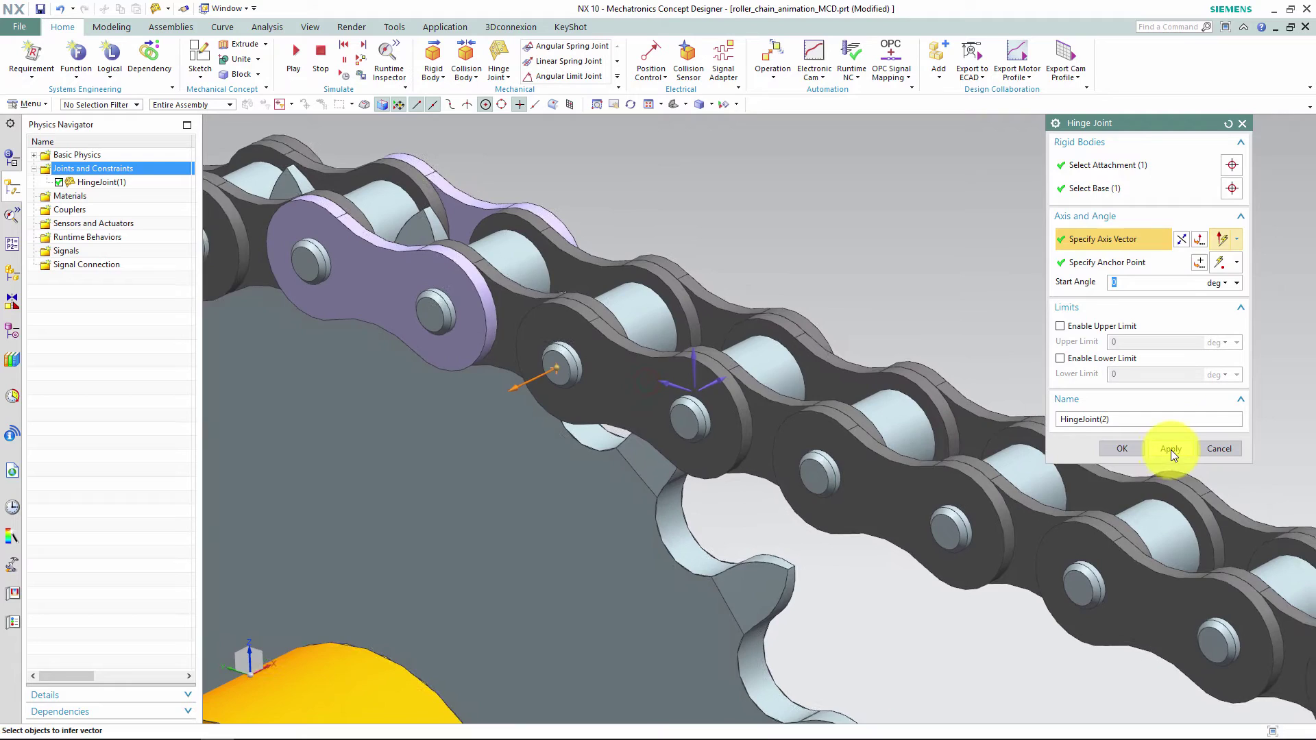
{"action": "left_click", "coordinate": [1170, 449]}
Create a hinge joint between the first outer link and the second inner link, anchored at their shared pin.
{"action": "left_click", "coordinate": [1110, 166]}
{"action": "left_click", "coordinate": [568, 366]}
{"action": "left_click", "coordinate": [744, 387]}
{"action": "left_click", "coordinate": [786, 409]}
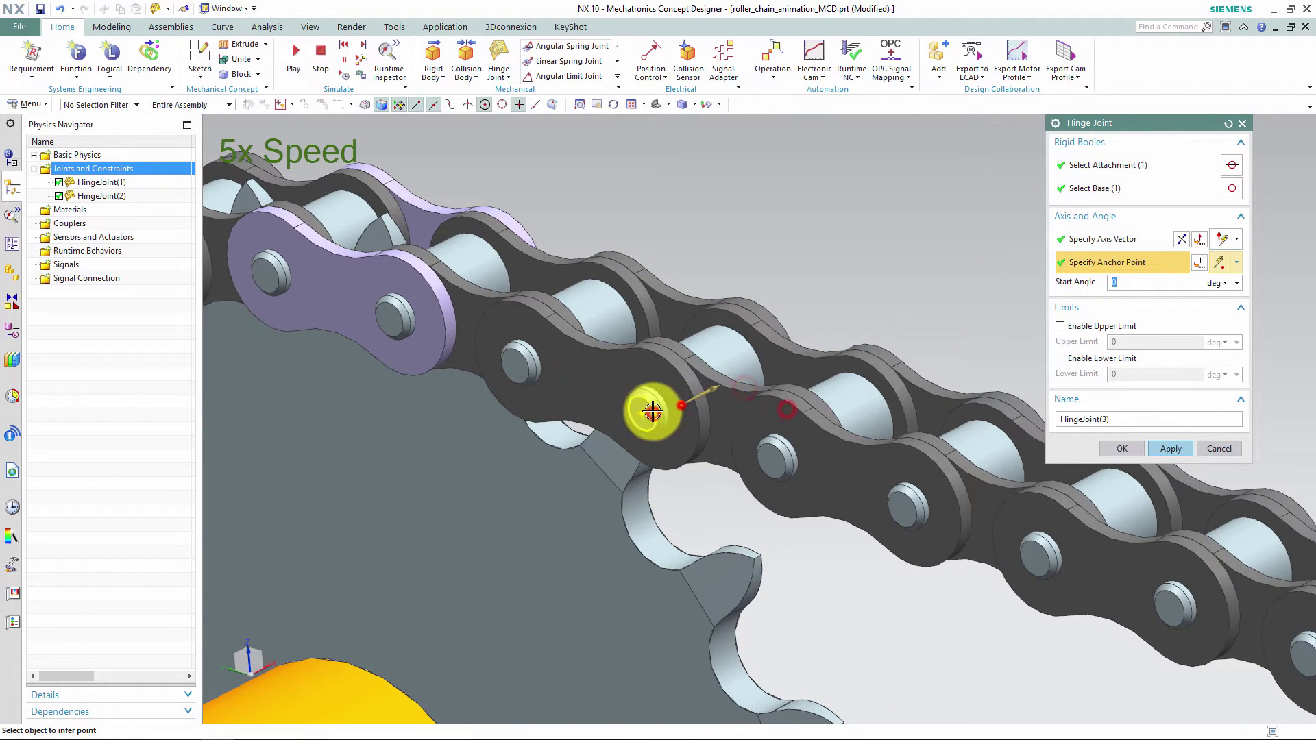
{"action": "left_click", "coordinate": [1164, 446]}
Create a hinge joint between the second inner link and the second outer link, with axis and anchor at their shared pin.
{"action": "left_click", "coordinate": [1084, 188]}
{"action": "left_click", "coordinate": [787, 437]}
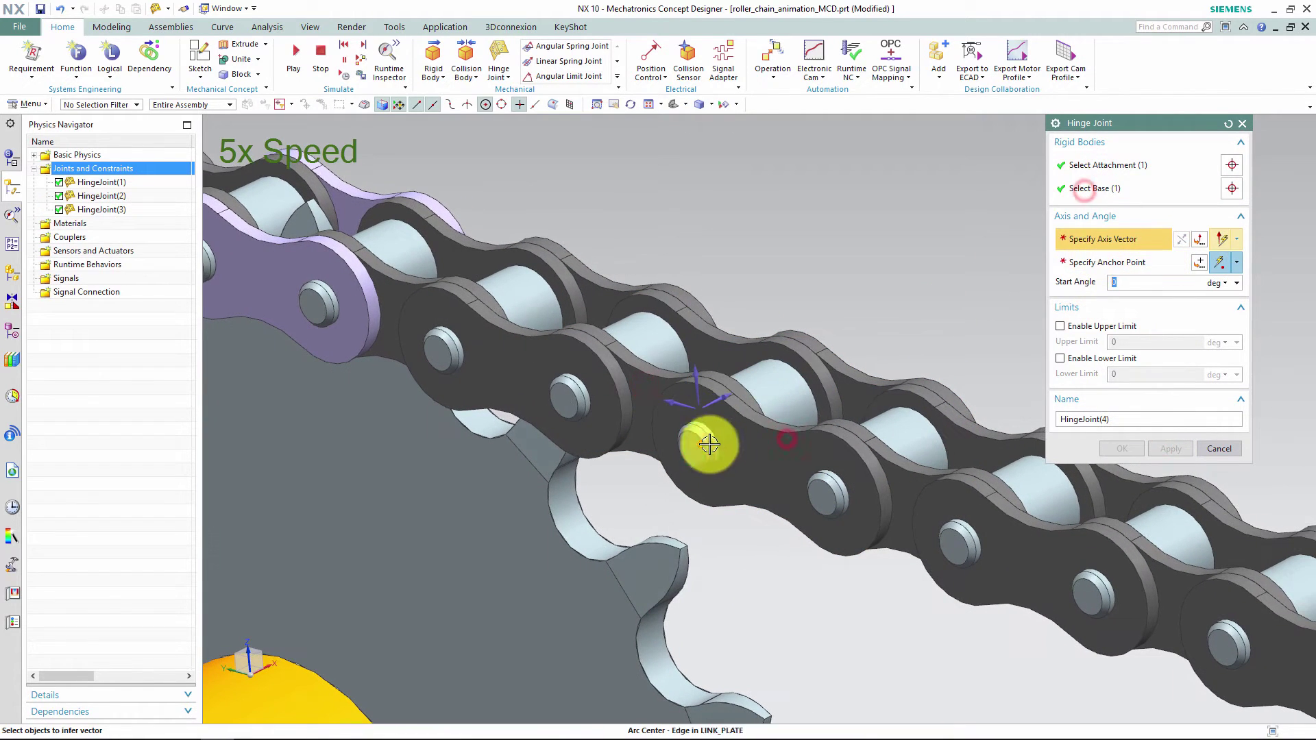
{"action": "left_click", "coordinate": [703, 445]}
{"action": "left_click", "coordinate": [1110, 263]}
{"action": "left_click", "coordinate": [1117, 239]}
{"action": "left_click", "coordinate": [724, 398]}
{"action": "left_click", "coordinate": [702, 446]}
{"action": "left_click", "coordinate": [1170, 448]}
Create a hinge joint between the second outer link and the third inner link, anchored at their shared pin.
{"action": "left_click", "coordinate": [1108, 169]}
{"action": "left_click", "coordinate": [655, 386]}
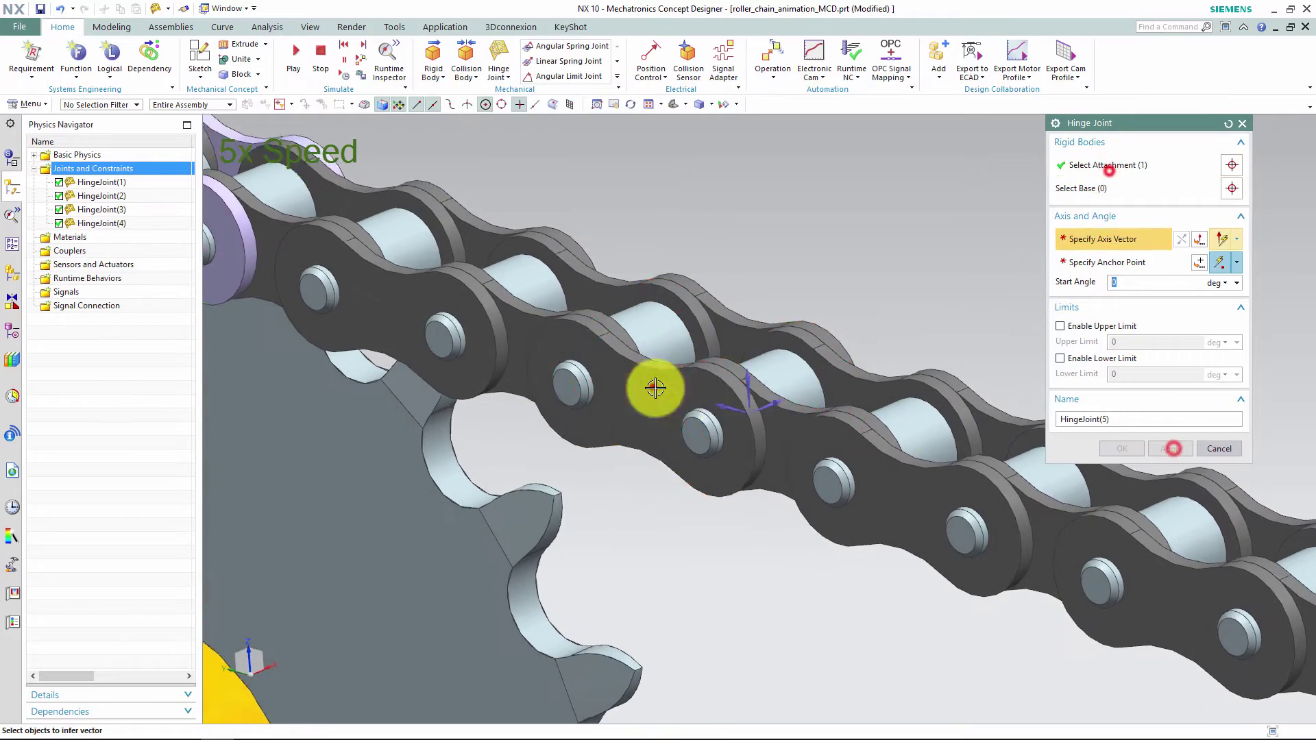
{"action": "left_click", "coordinate": [1082, 193]}
{"action": "left_click", "coordinate": [784, 412]}
{"action": "left_click", "coordinate": [709, 370]}
{"action": "left_click", "coordinate": [687, 433]}
{"action": "left_click", "coordinate": [1174, 453]}
Create a hinge joint between the third inner link and the third outer link, anchored at their shared pin.
{"action": "left_click", "coordinate": [1080, 169]}
{"action": "left_click", "coordinate": [709, 414]}
{"action": "left_click", "coordinate": [1083, 188]}
{"action": "left_click", "coordinate": [780, 426]}
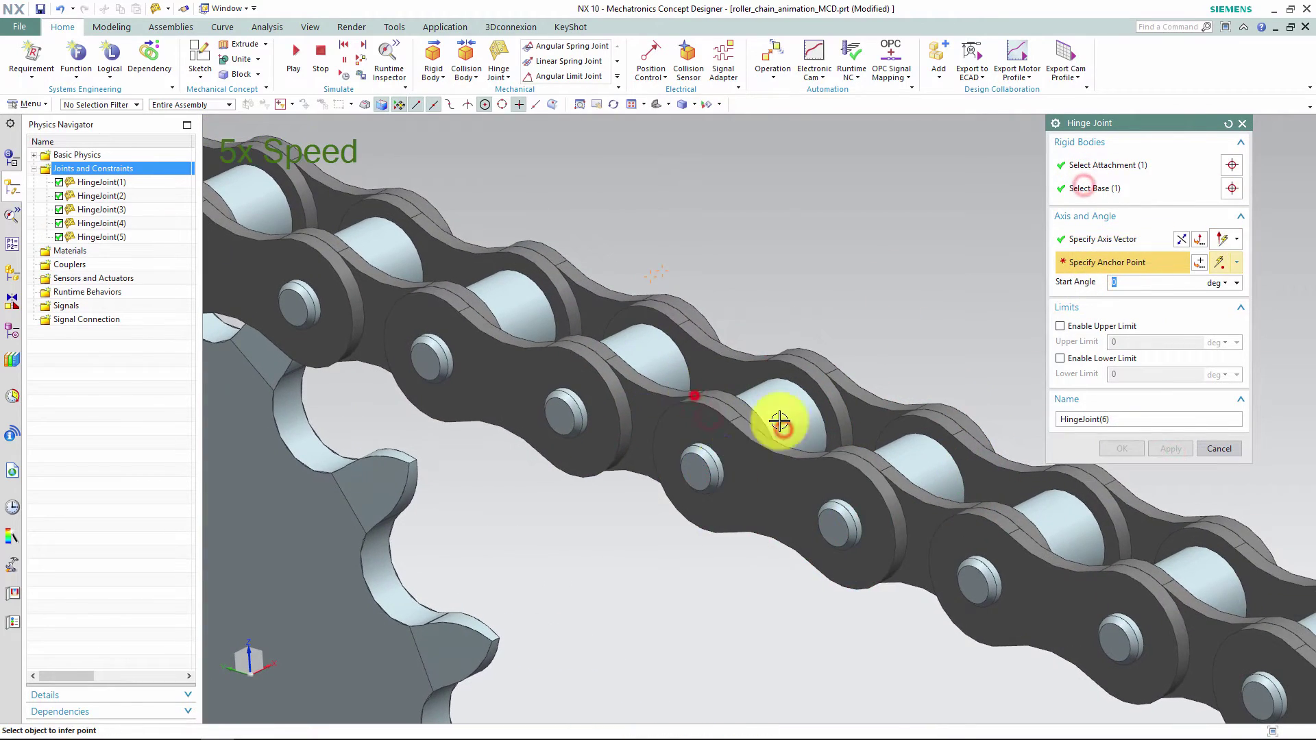
{"action": "left_click", "coordinate": [702, 466]}
{"action": "left_click", "coordinate": [652, 446]}
{"action": "left_click", "coordinate": [1178, 447]}
Create a hinge joint between the third outer link and the fourth inner link, and finish the Hinge Joint command.
{"action": "left_click", "coordinate": [1078, 164]}
{"action": "left_click", "coordinate": [1114, 188]}
{"action": "left_click", "coordinate": [770, 364]}
{"action": "left_click", "coordinate": [736, 423]}
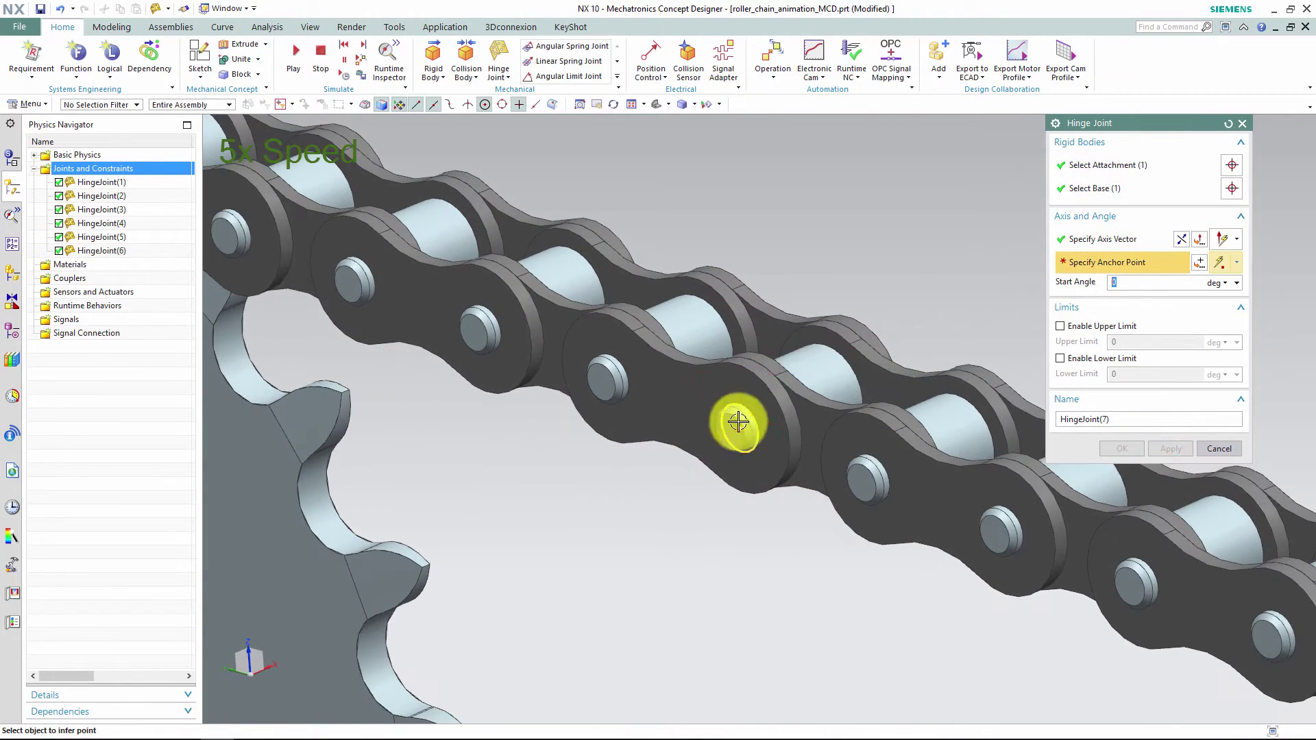
{"action": "left_click", "coordinate": [768, 423]}
{"action": "left_click", "coordinate": [1113, 448]}
Check the hinge joints created so far by highlighting them one by one in the model.
{"action": "left_click_drag", "start_coordinate": [145, 182], "coordinate": [180, 266]}
{"action": "scroll", "coordinate": [550, 433], "scroll_direction": "down", "scroll_amount": 3}
{"action": "left_click", "coordinate": [140, 237]}
{"action": "left_click", "coordinate": [138, 264]}
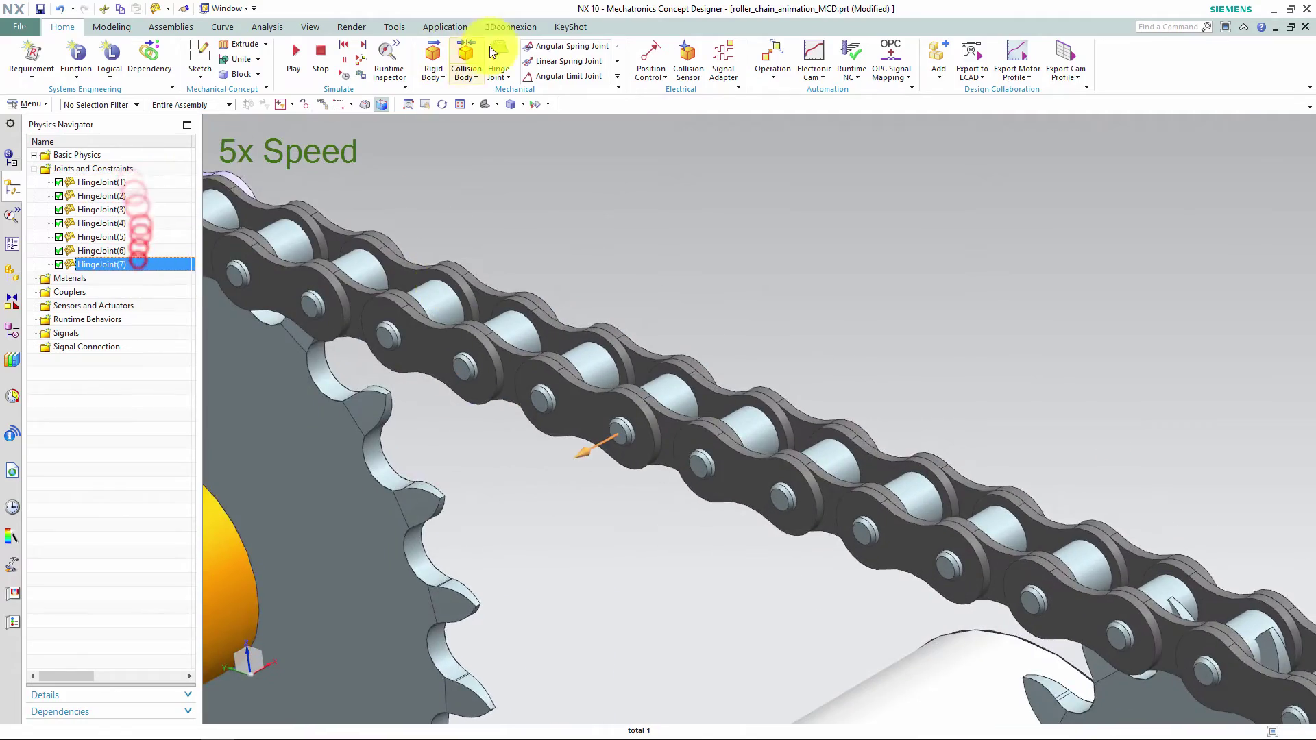
Restart the Hinge Joint command and create a joint between the next pair of chain links, anchored at their shared pin.
{"action": "left_click", "coordinate": [496, 54]}
{"action": "left_click", "coordinate": [1096, 159]}
{"action": "left_click", "coordinate": [666, 349]}
{"action": "left_click", "coordinate": [1111, 188]}
{"action": "left_click", "coordinate": [754, 389]}
{"action": "left_click", "coordinate": [734, 369]}
{"action": "left_click", "coordinate": [688, 387]}
{"action": "left_click", "coordinate": [1171, 448]}
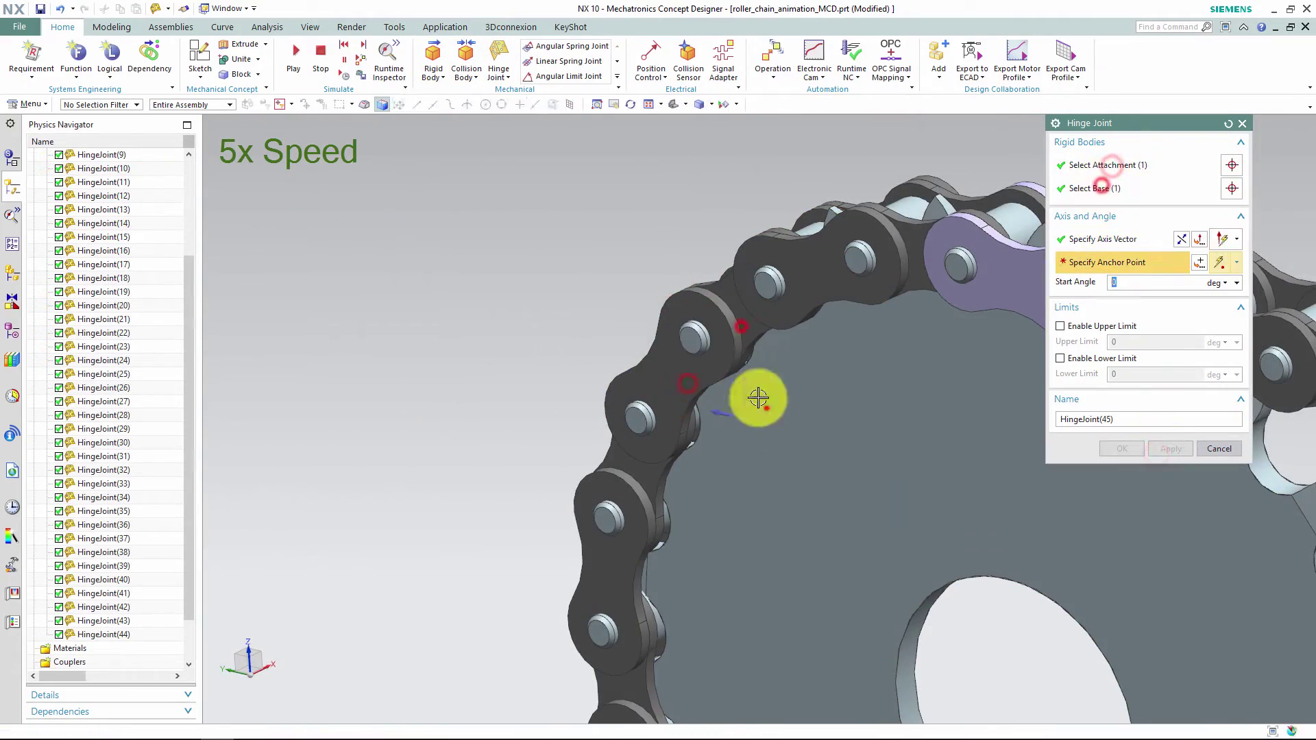
Create the hinge joints for two consecutive link pairs on the large sprocket, working along the chain towards the fastener.
{"action": "left_click", "coordinate": [702, 349]}
{"action": "left_click", "coordinate": [1171, 449]}
{"action": "left_click", "coordinate": [1135, 168]}
{"action": "left_click", "coordinate": [1090, 188]}
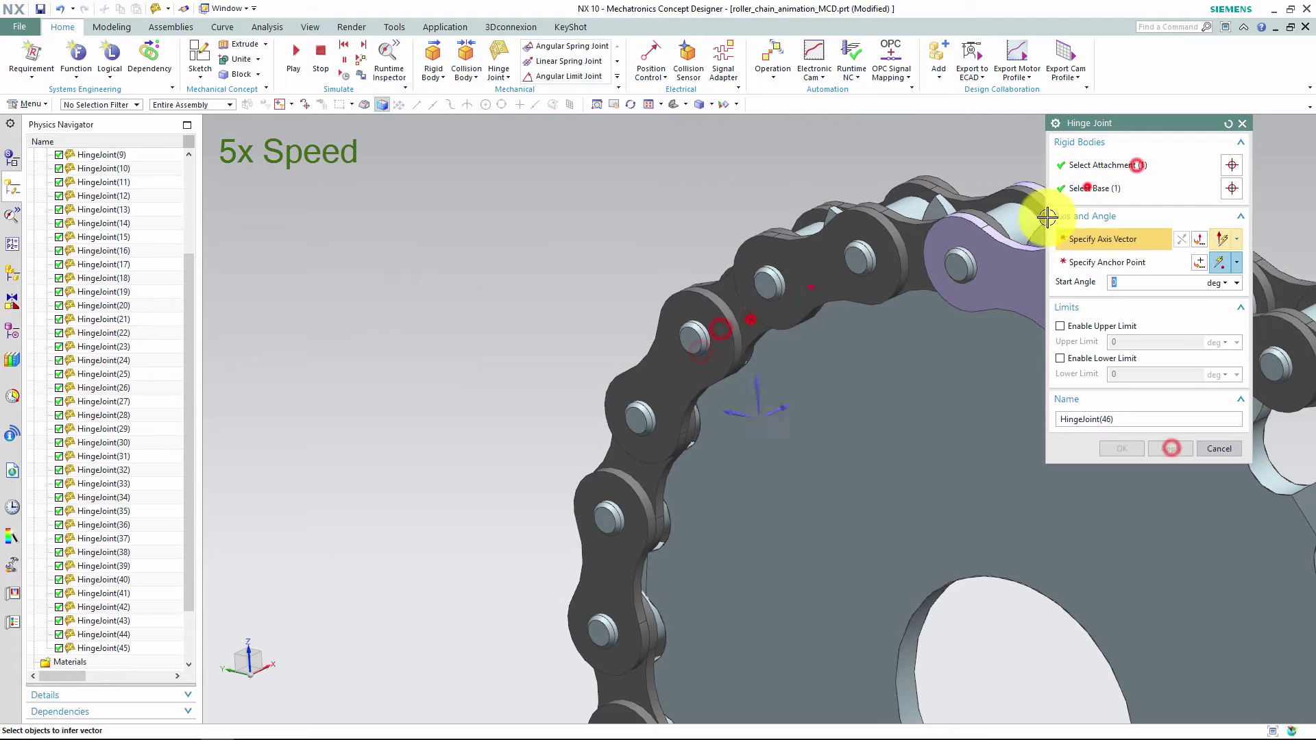
{"action": "left_click", "coordinate": [766, 411]}
{"action": "left_click", "coordinate": [789, 276]}
{"action": "middle_click_drag", "start_coordinate": [790, 281], "coordinate": [716, 333], "text": "shift"}
{"action": "left_click", "coordinate": [1169, 443]}
Create a hinge joint between the last outer link and the last inner link before the fastener, anchored at their shared pin.
{"action": "left_click", "coordinate": [746, 318]}
{"action": "left_click", "coordinate": [1064, 187]}
{"action": "left_click", "coordinate": [849, 291]}
{"action": "left_click", "coordinate": [778, 414]}
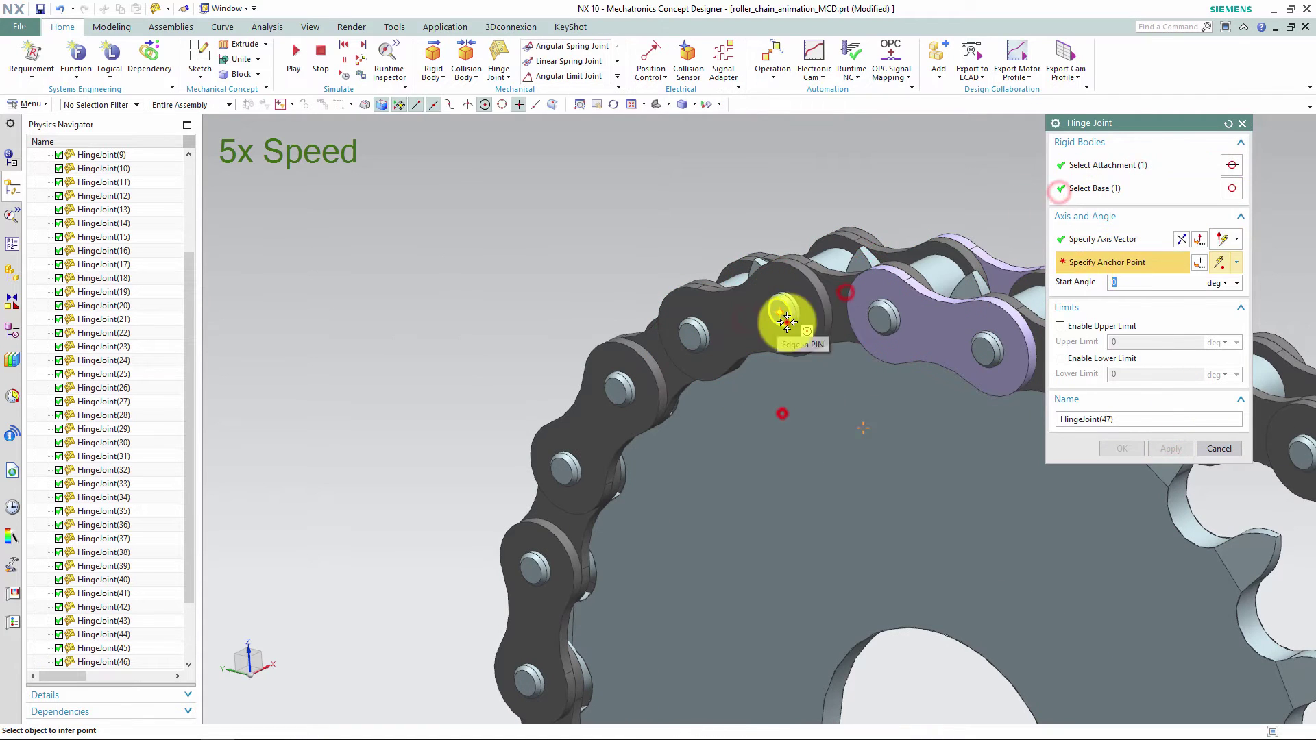
{"action": "left_click", "coordinate": [786, 313]}
{"action": "left_click", "coordinate": [1161, 445]}
Close the chain with a hinge joint attaching the last inner link to the fastener link, and finish the command.
{"action": "left_click", "coordinate": [1098, 166]}
{"action": "left_click", "coordinate": [811, 306]}
{"action": "left_click", "coordinate": [890, 315]}
{"action": "left_click", "coordinate": [1096, 193]}
{"action": "left_click", "coordinate": [1108, 172]}
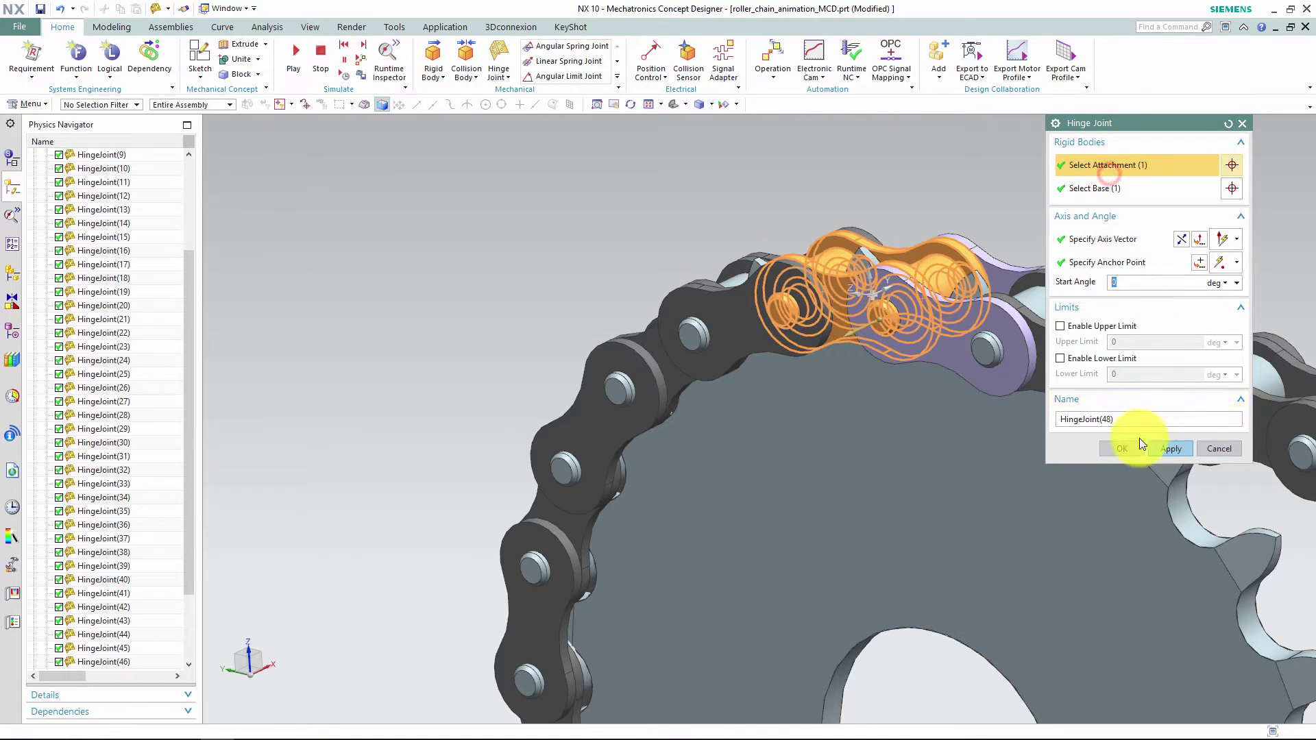
{"action": "left_click", "coordinate": [1137, 445]}
Show the hidden stand component in the assembly again.
{"action": "scroll", "coordinate": [1069, 461], "scroll_direction": "down", "scroll_amount": 6}
{"action": "scroll", "coordinate": [1071, 464], "scroll_direction": "down", "scroll_amount": 2}
{"action": "middle_click_drag", "start_coordinate": [1071, 464], "coordinate": [288, 391], "text": "shift"}
{"action": "left_click_drag", "start_coordinate": [189, 367], "coordinate": [176, 226]}
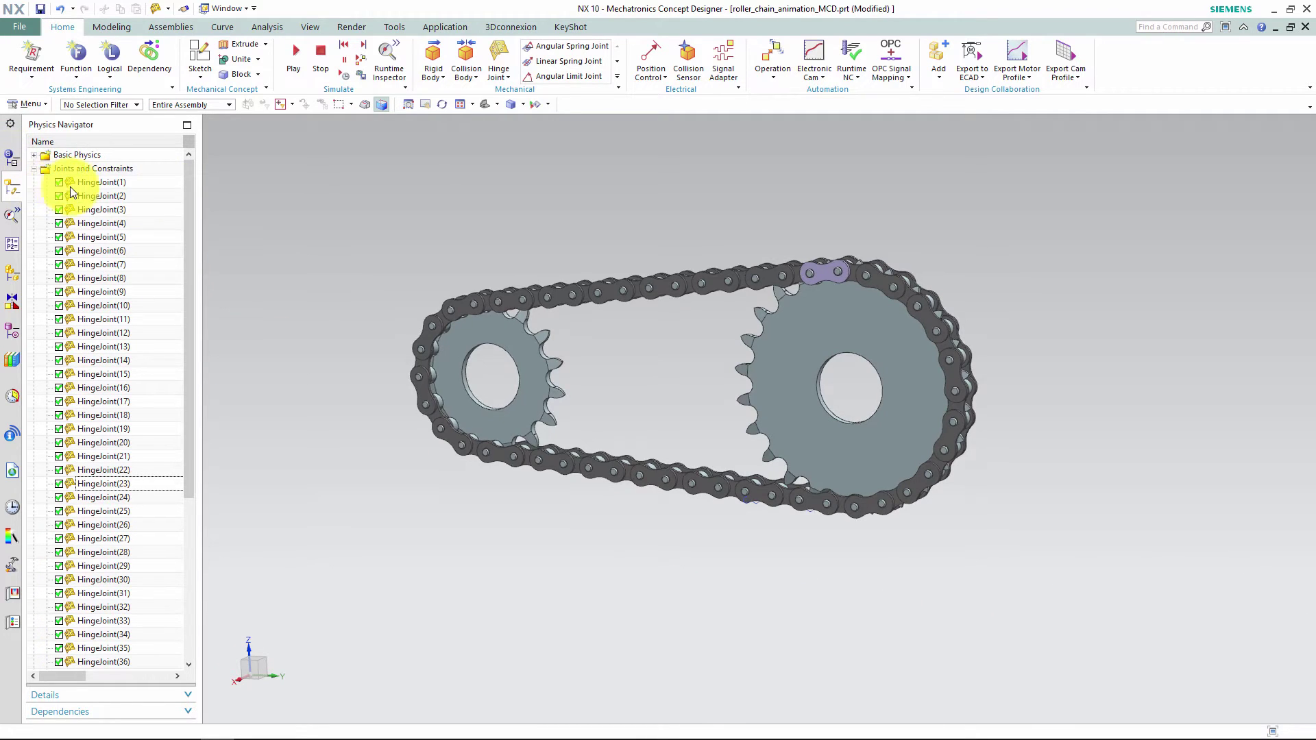
{"action": "left_click", "coordinate": [322, 27]}
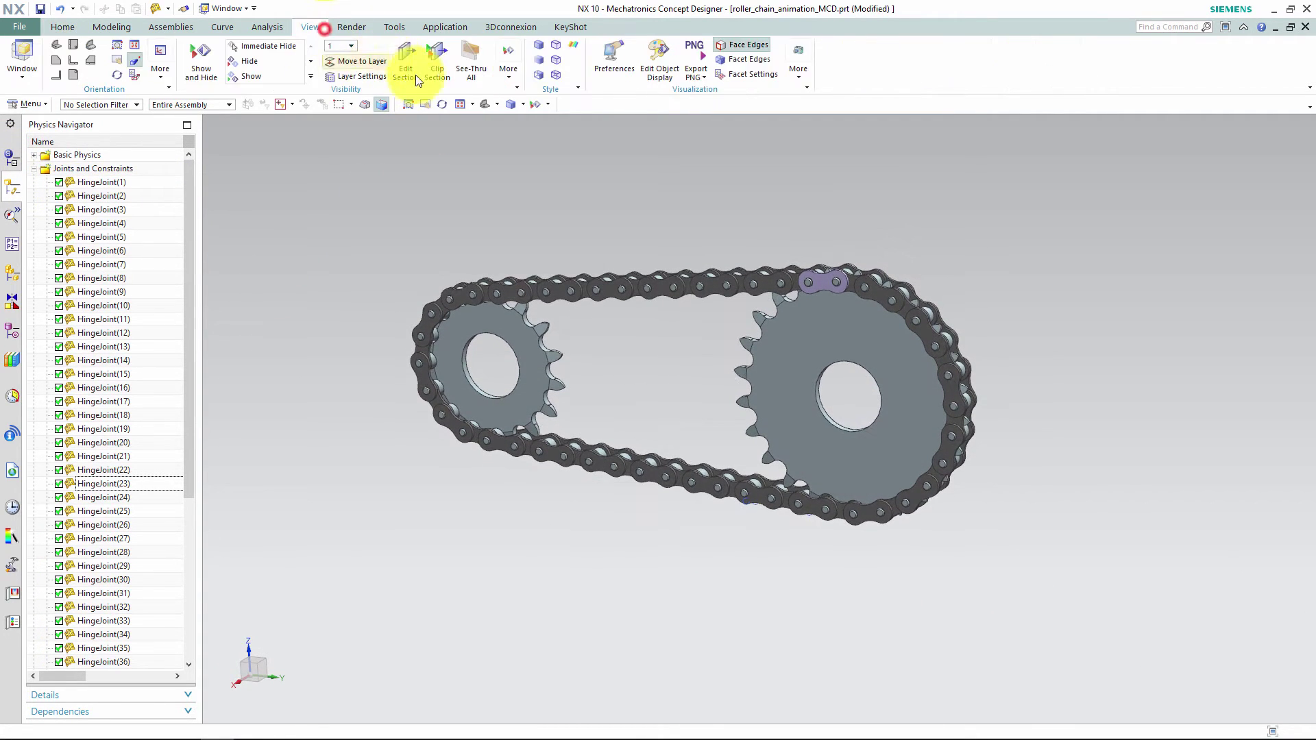
{"action": "left_click", "coordinate": [281, 78]}
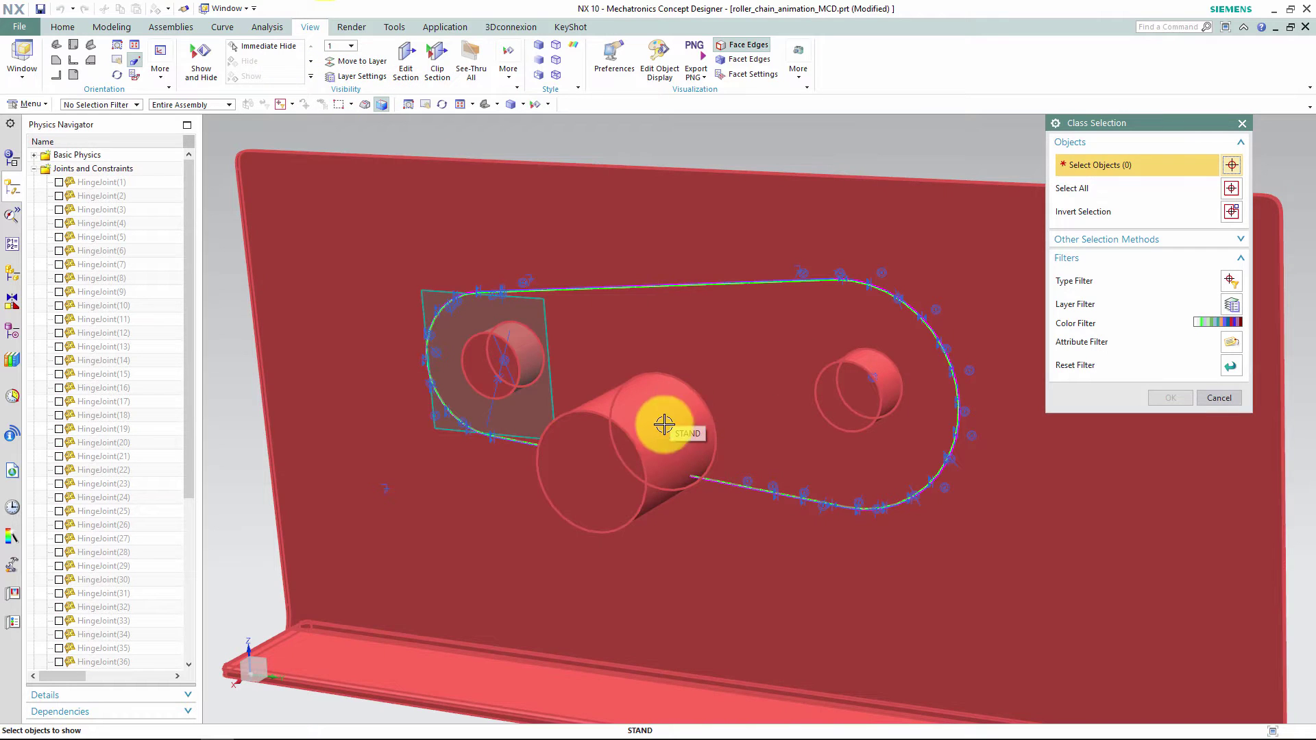
{"action": "left_click", "coordinate": [626, 445]}
{"action": "left_click", "coordinate": [1167, 397]}
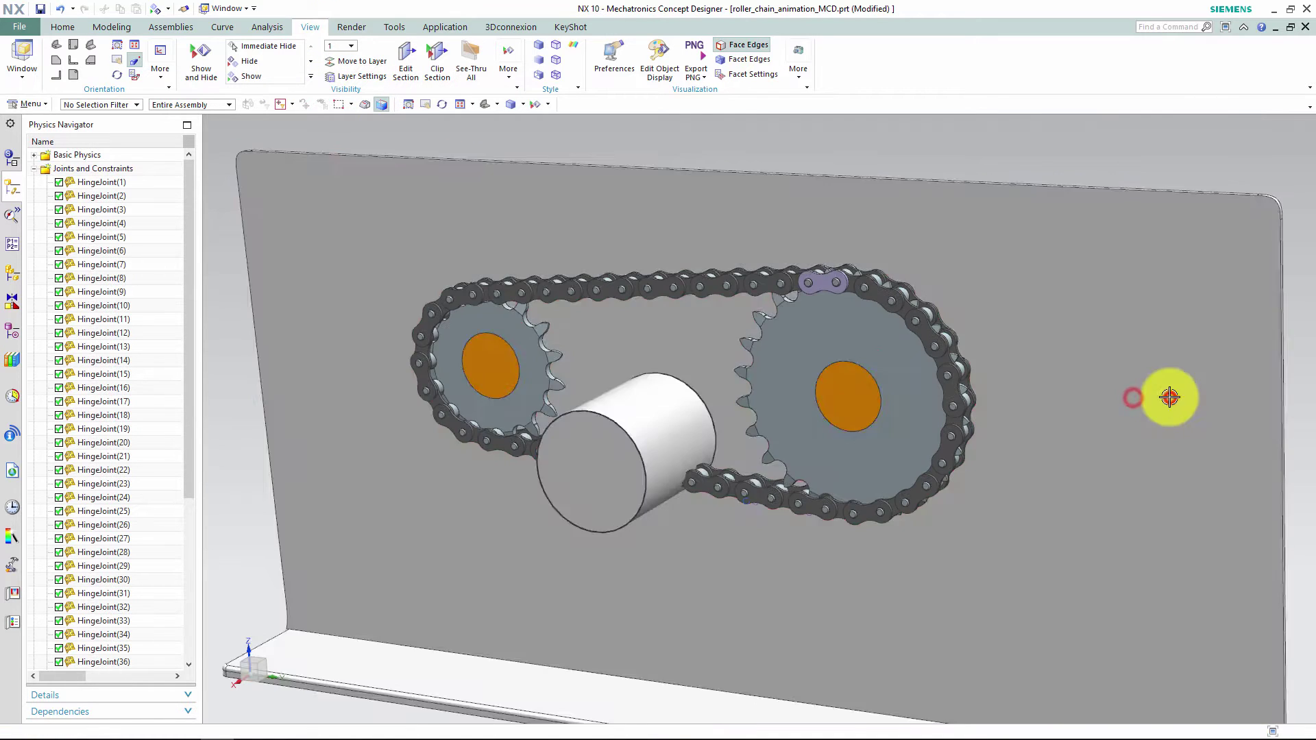
Make the stand component the work part and hide its back plate body.
{"action": "left_click", "coordinate": [12, 273]}
{"action": "double_click", "coordinate": [101, 214]}
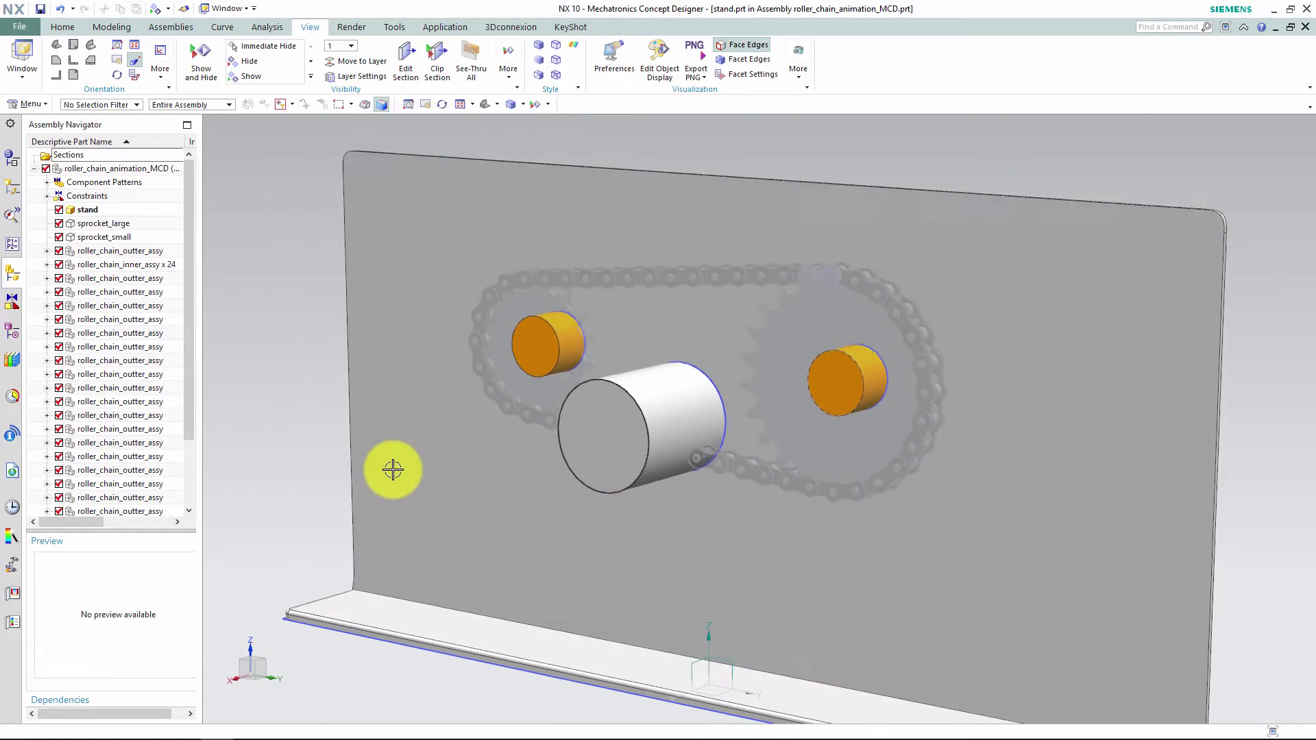
{"action": "left_click", "coordinate": [411, 462]}
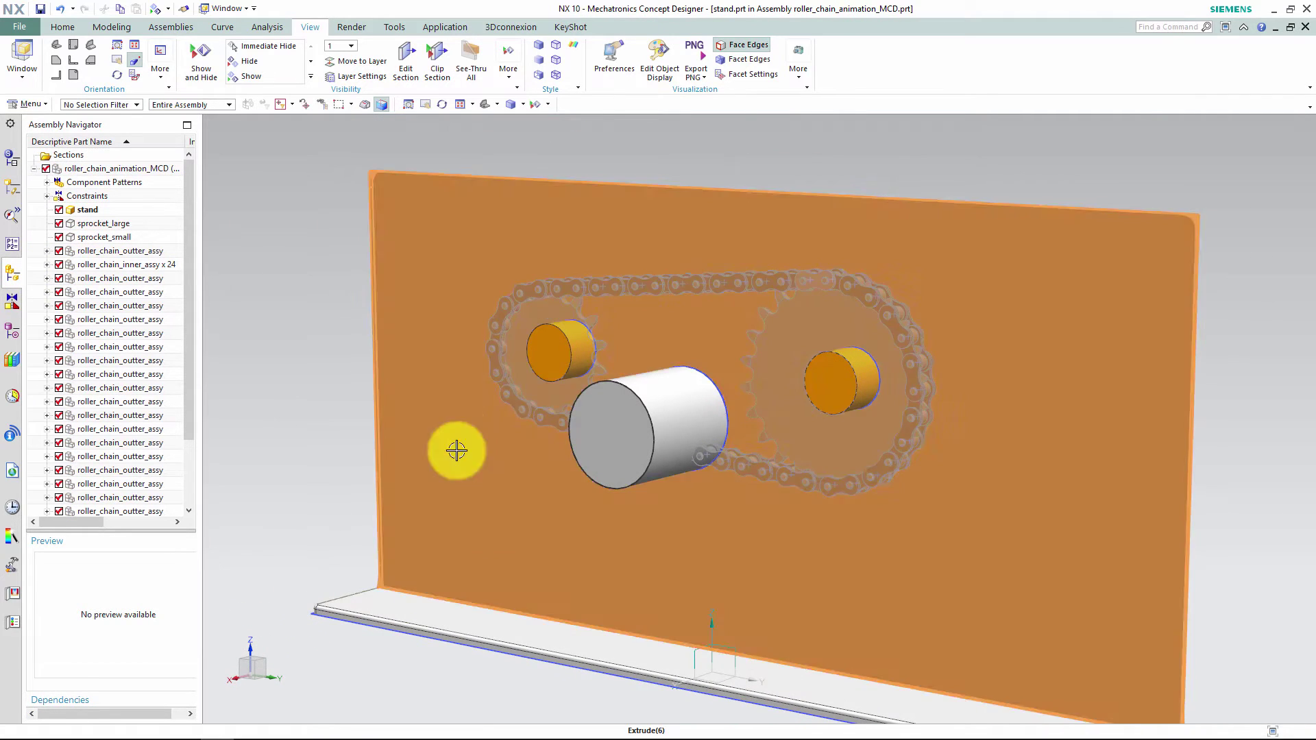
{"action": "key", "text": "ctrl+b"}
Make the top-level assembly roller_chain_animation_MCD the work part again and return to the physics object list.
{"action": "left_click", "coordinate": [72, 171]}
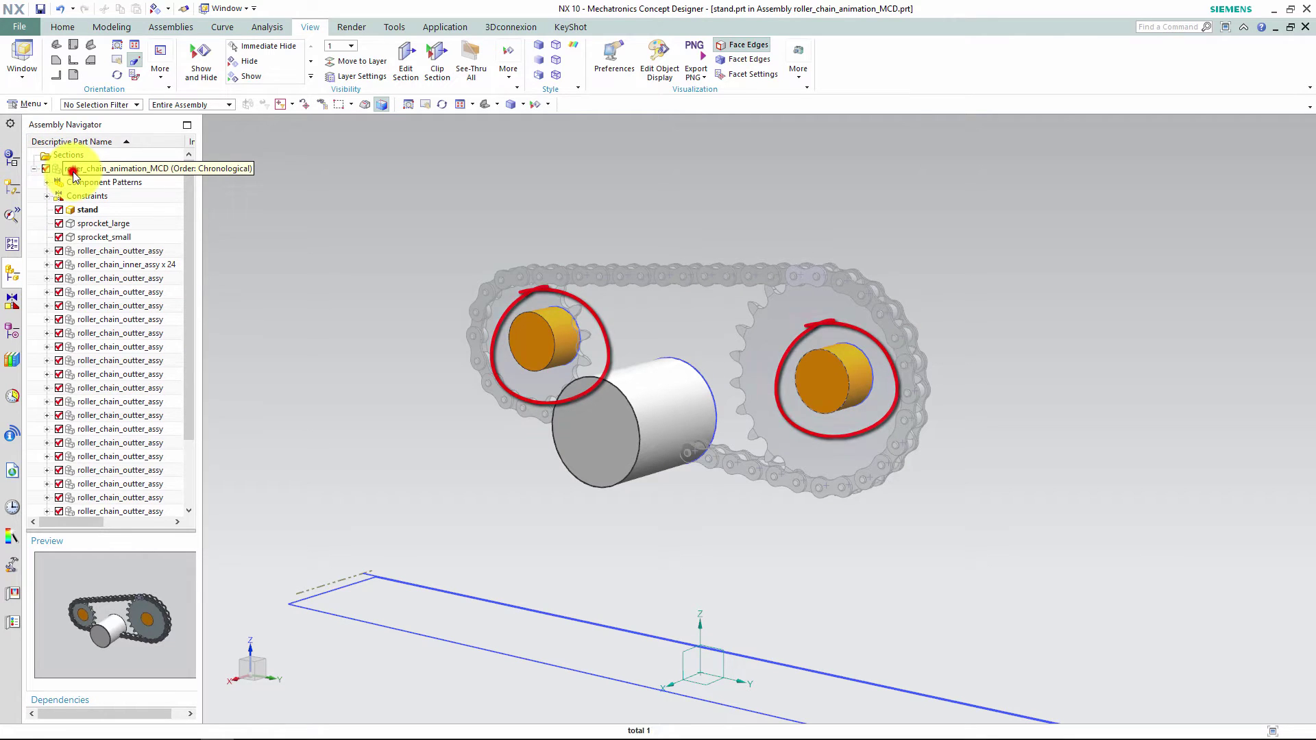
{"action": "double_click", "coordinate": [73, 171]}
{"action": "left_click", "coordinate": [12, 158]}
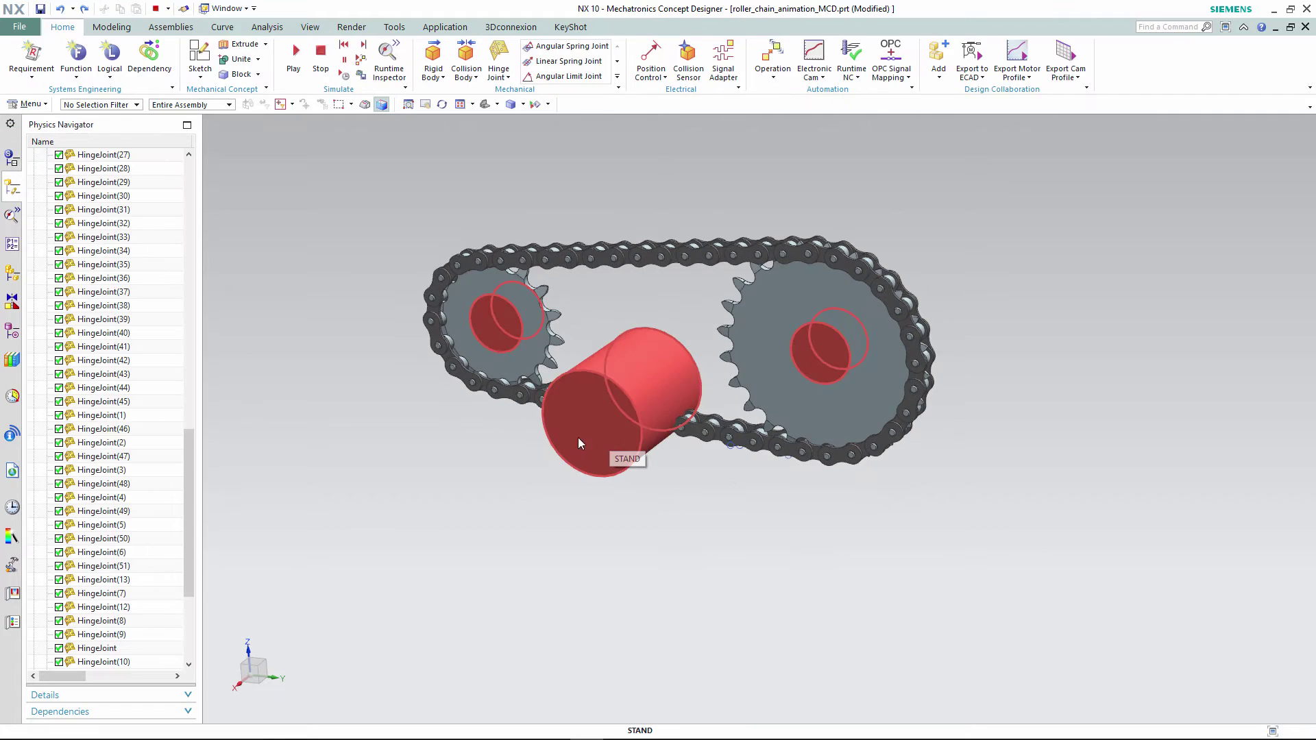
{"action": "scroll", "coordinate": [551, 435], "scroll_direction": "down", "scroll_amount": 1}
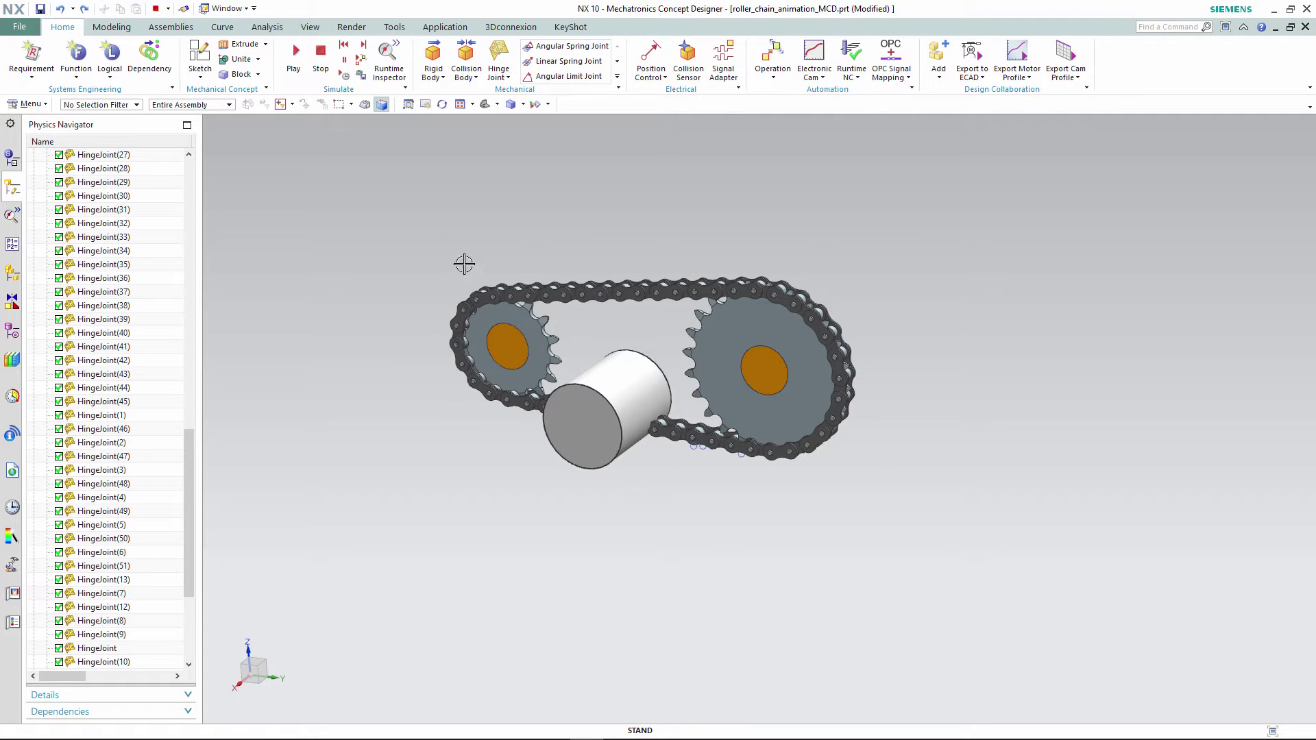
{"action": "left_click", "coordinate": [574, 228]}
{"action": "scroll", "coordinate": [573, 229], "scroll_direction": "up", "scroll_amount": 2}
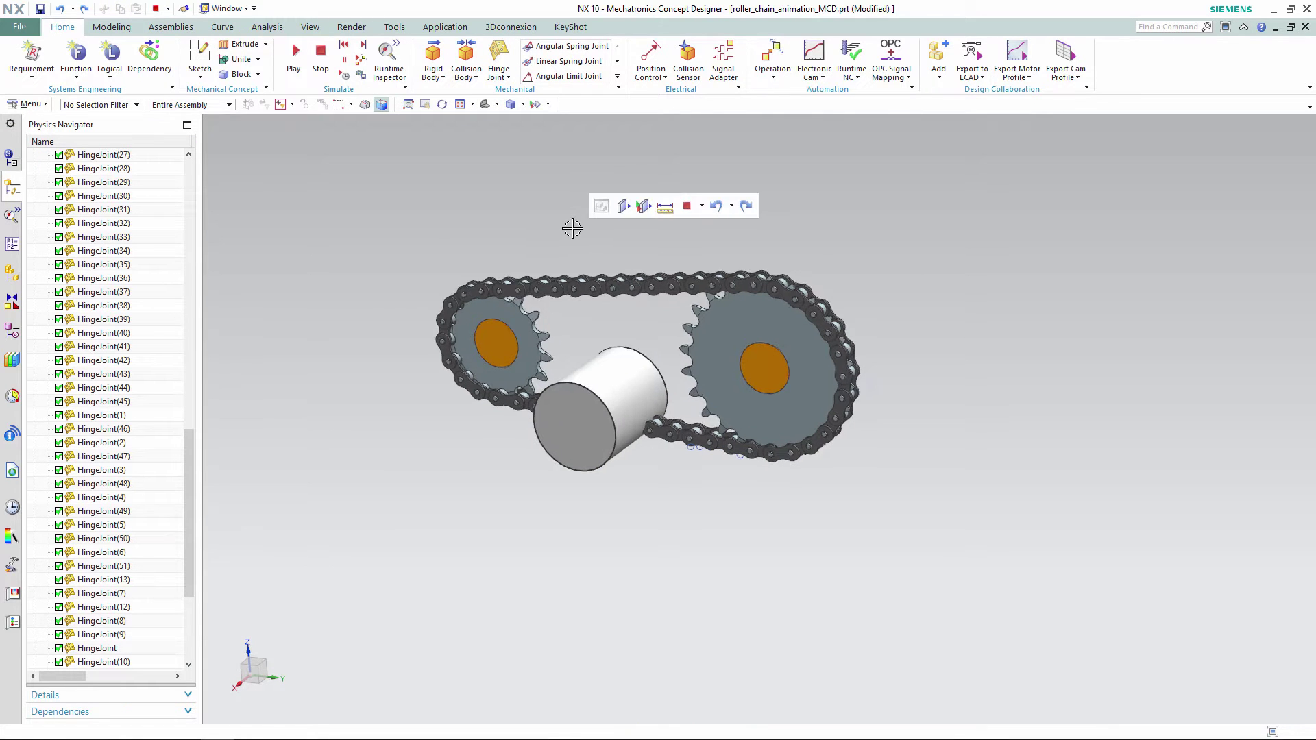
Create a hinge joint for the large sprocket with no base, along the X axis, anchored at the centre of its stand shaft.
{"action": "left_click", "coordinate": [499, 58]}
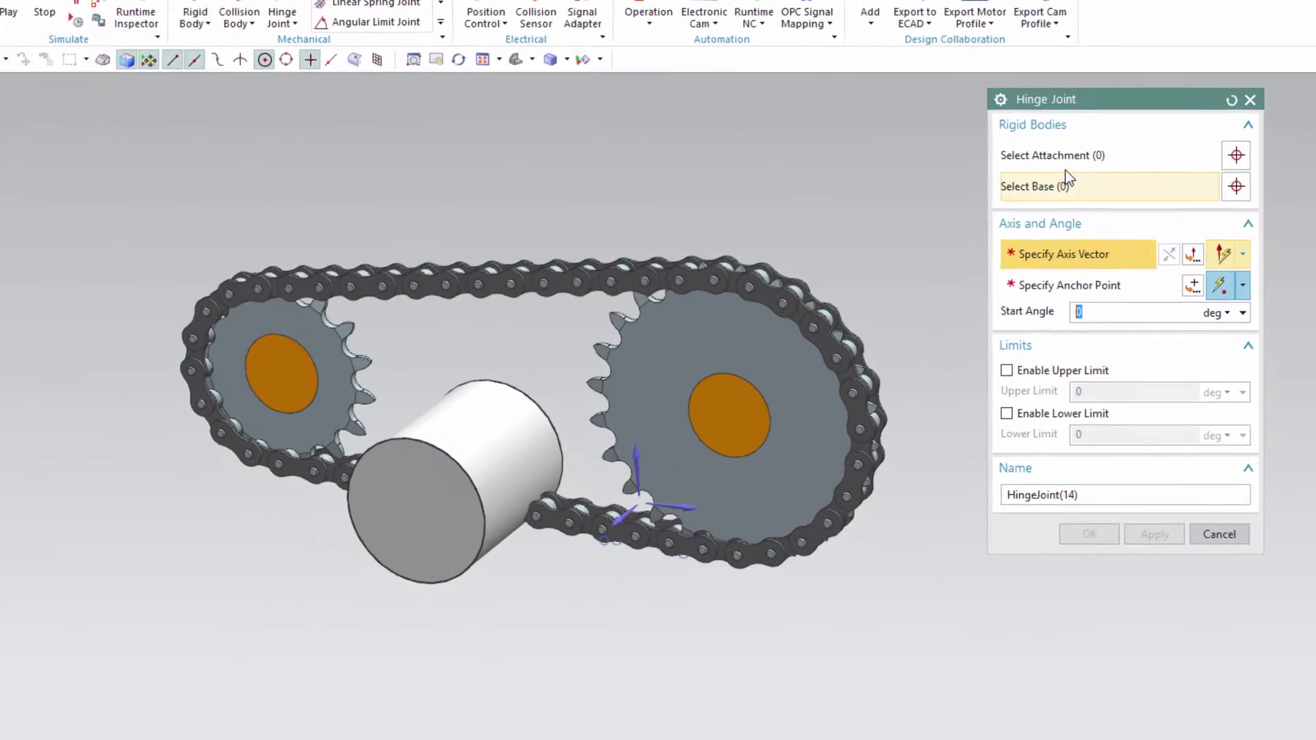
{"action": "left_click", "coordinate": [1058, 156]}
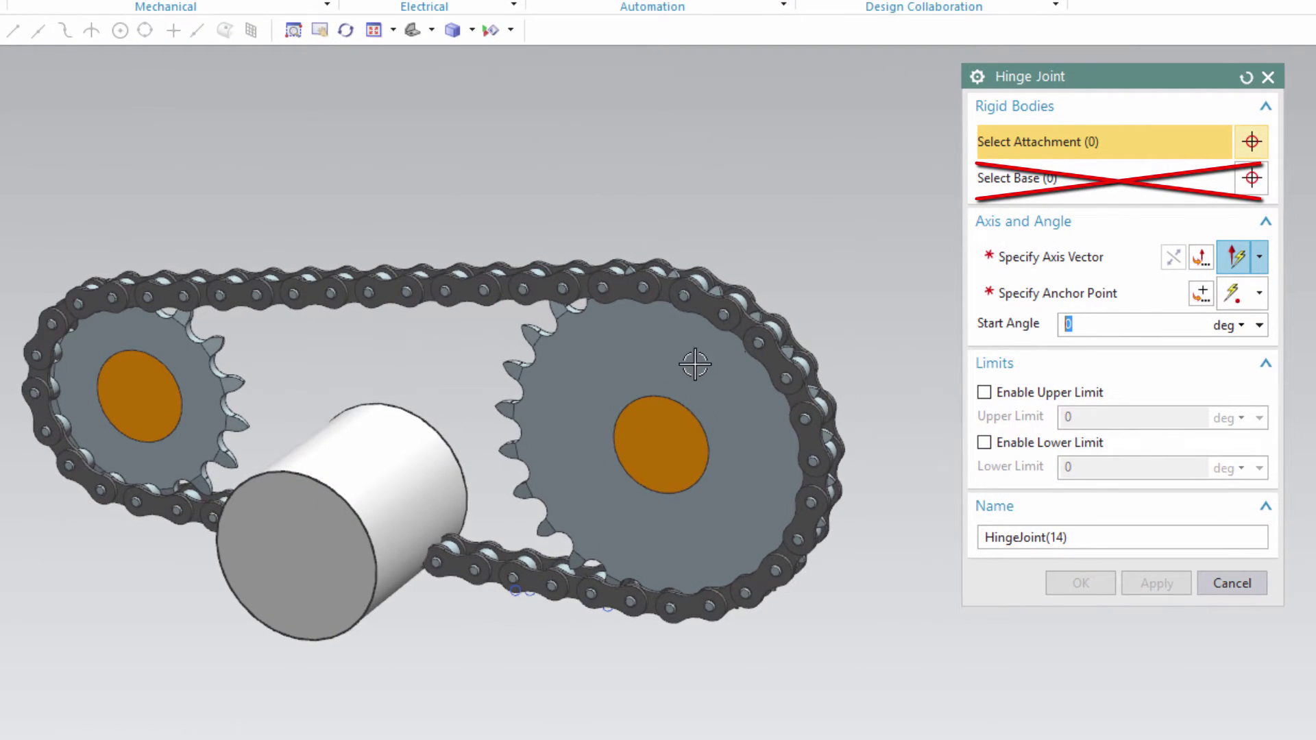
{"action": "left_click", "coordinate": [685, 364]}
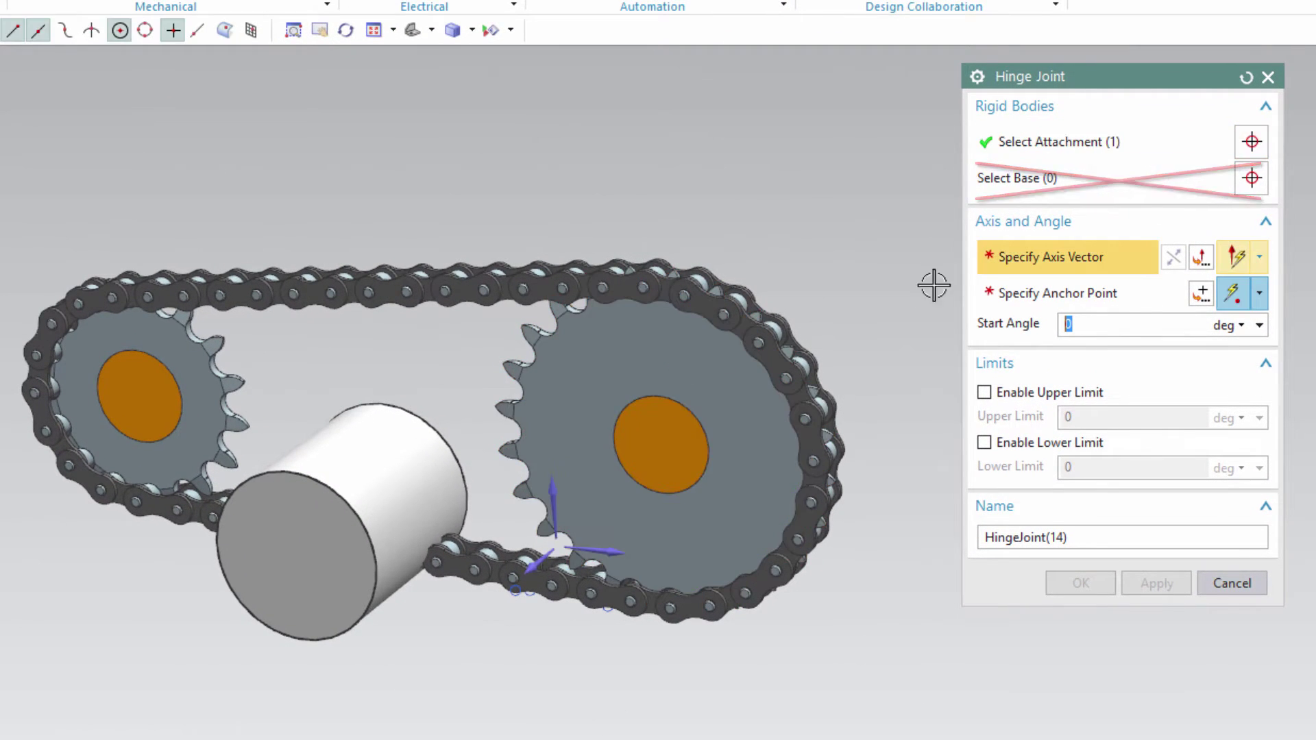
{"action": "left_click", "coordinate": [539, 568]}
{"action": "left_click", "coordinate": [702, 440]}
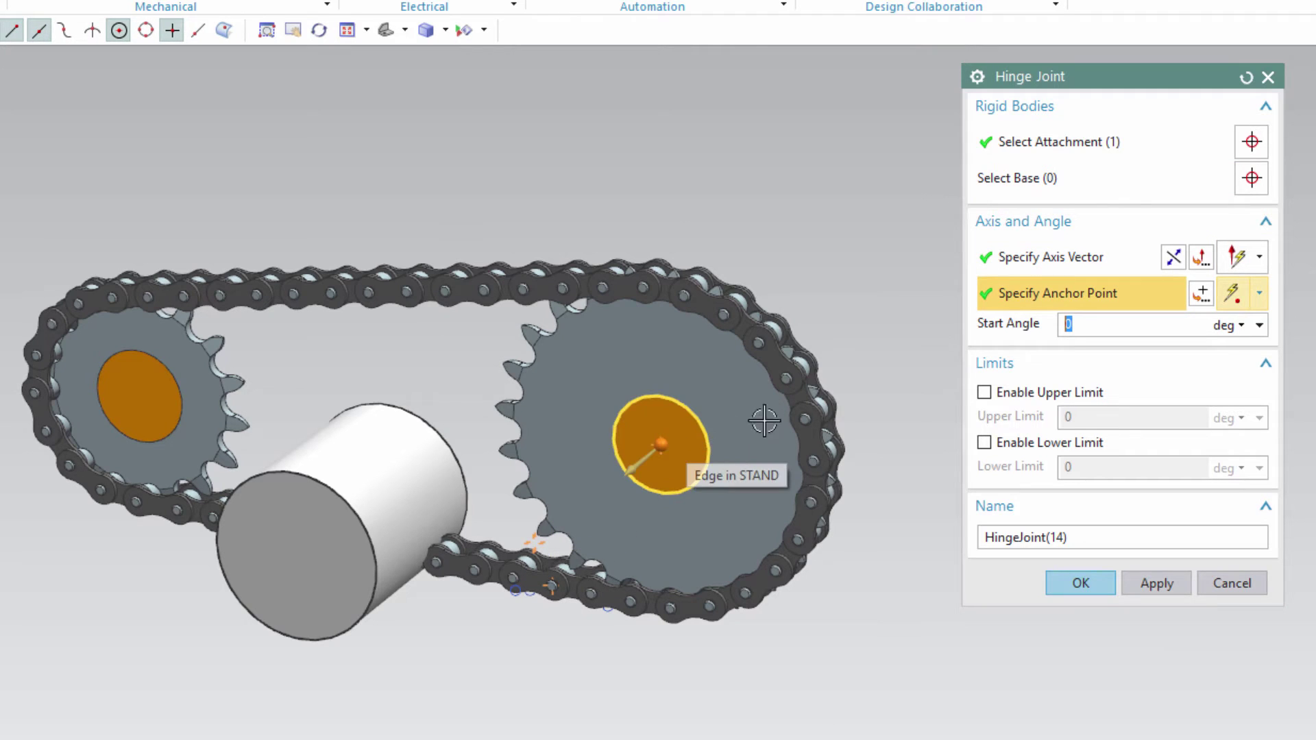
{"action": "left_click", "coordinate": [1152, 583]}
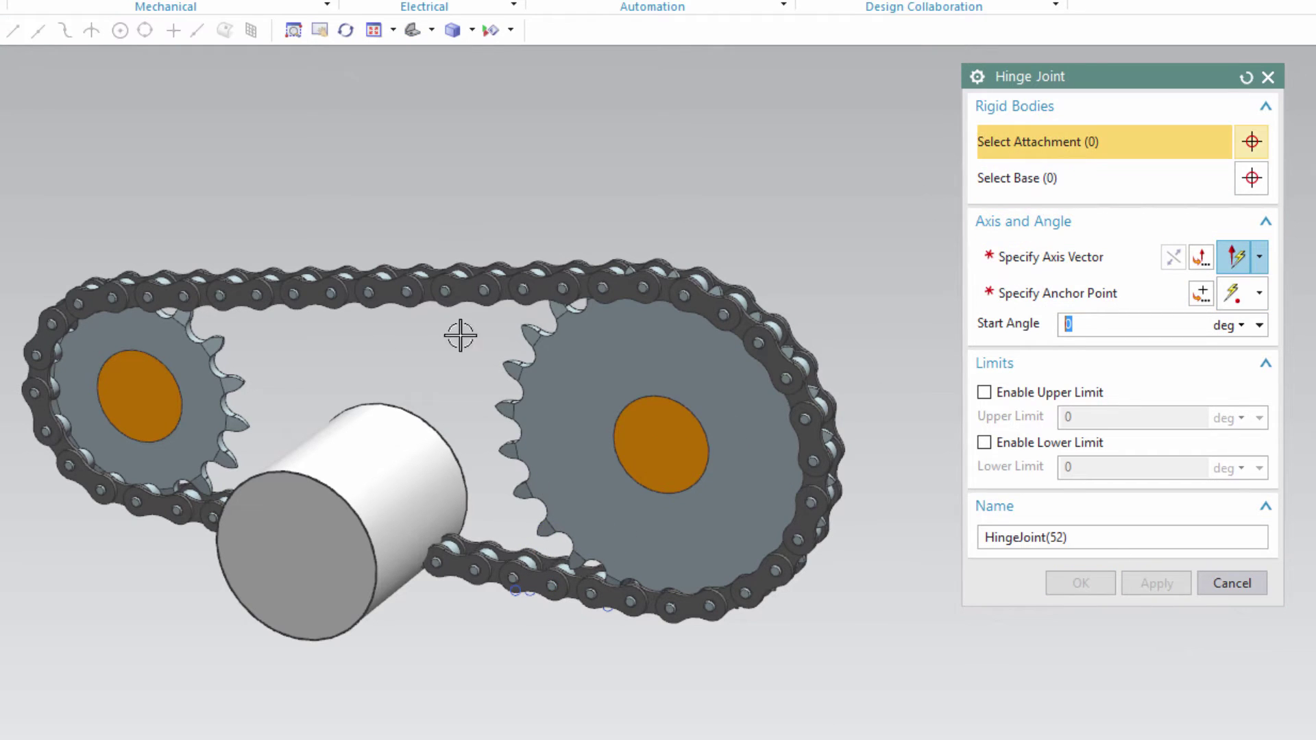
Create a hinge joint for the small sprocket along the X axis, anchored at its stand shaft's centre, and finish the command.
{"action": "left_click", "coordinate": [222, 383]}
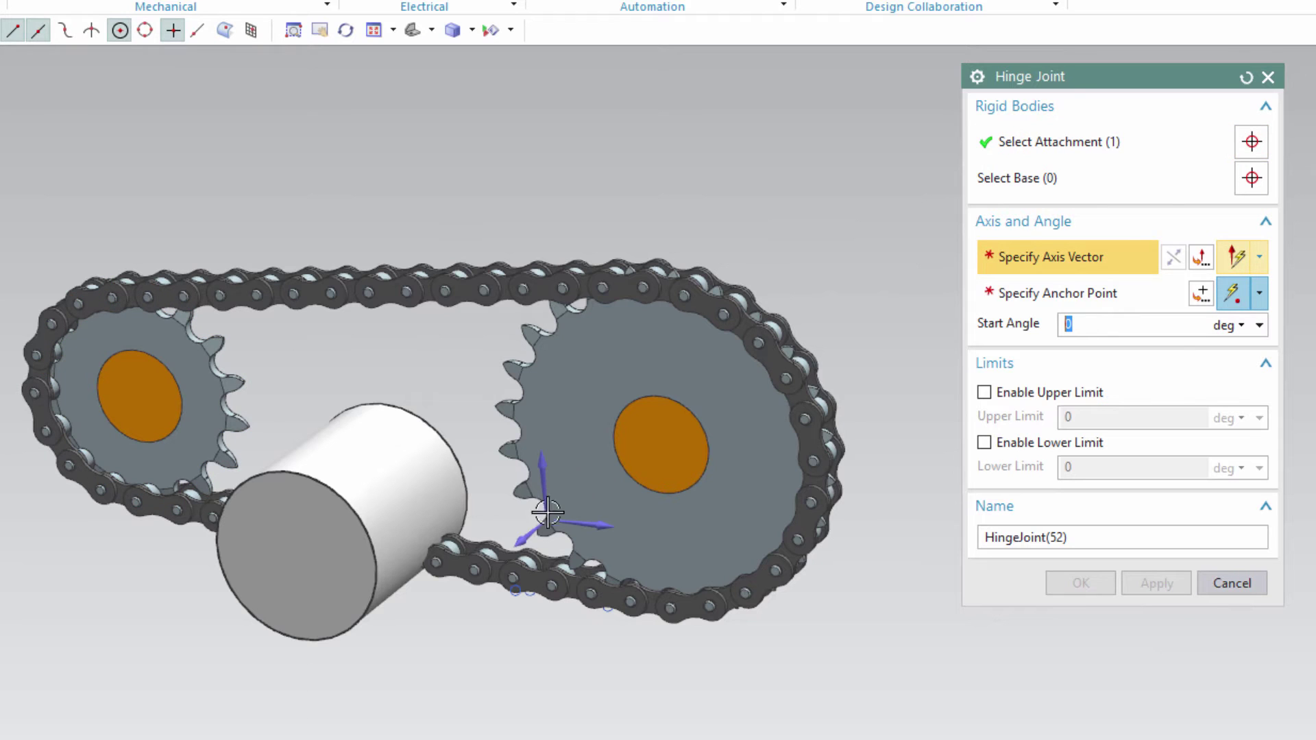
{"action": "left_click", "coordinate": [528, 524]}
{"action": "left_click", "coordinate": [180, 394]}
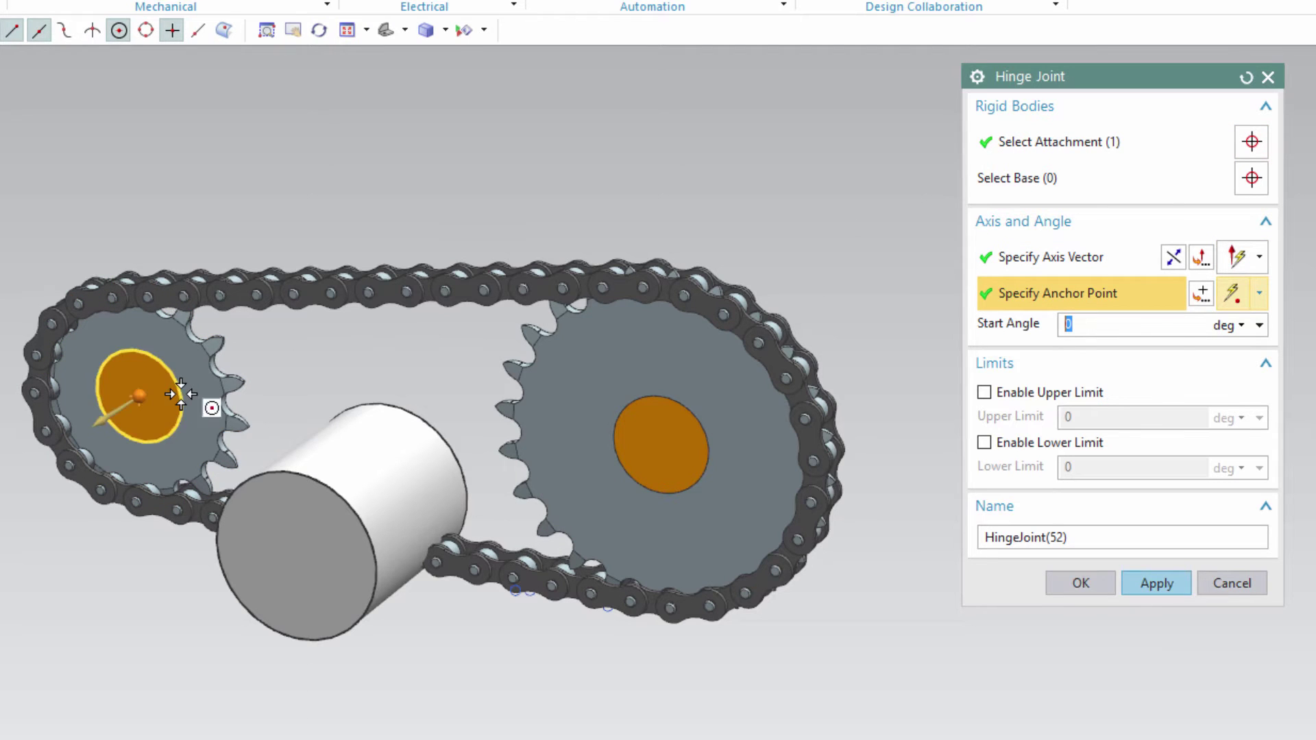
{"action": "left_click", "coordinate": [1062, 583]}
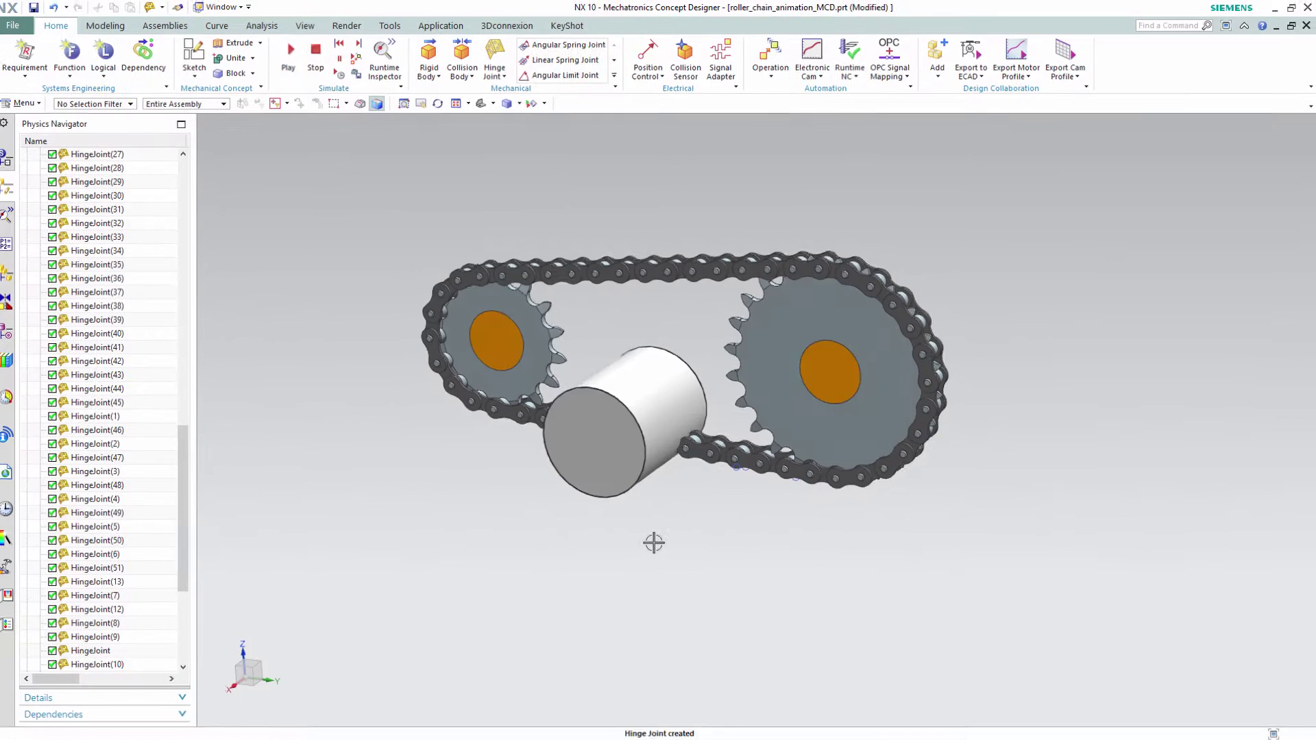
Select all the hinge joints together to check their axes in the model, and clear the selection.
{"action": "scroll", "coordinate": [170, 396], "scroll_direction": "up", "scroll_amount": 10}
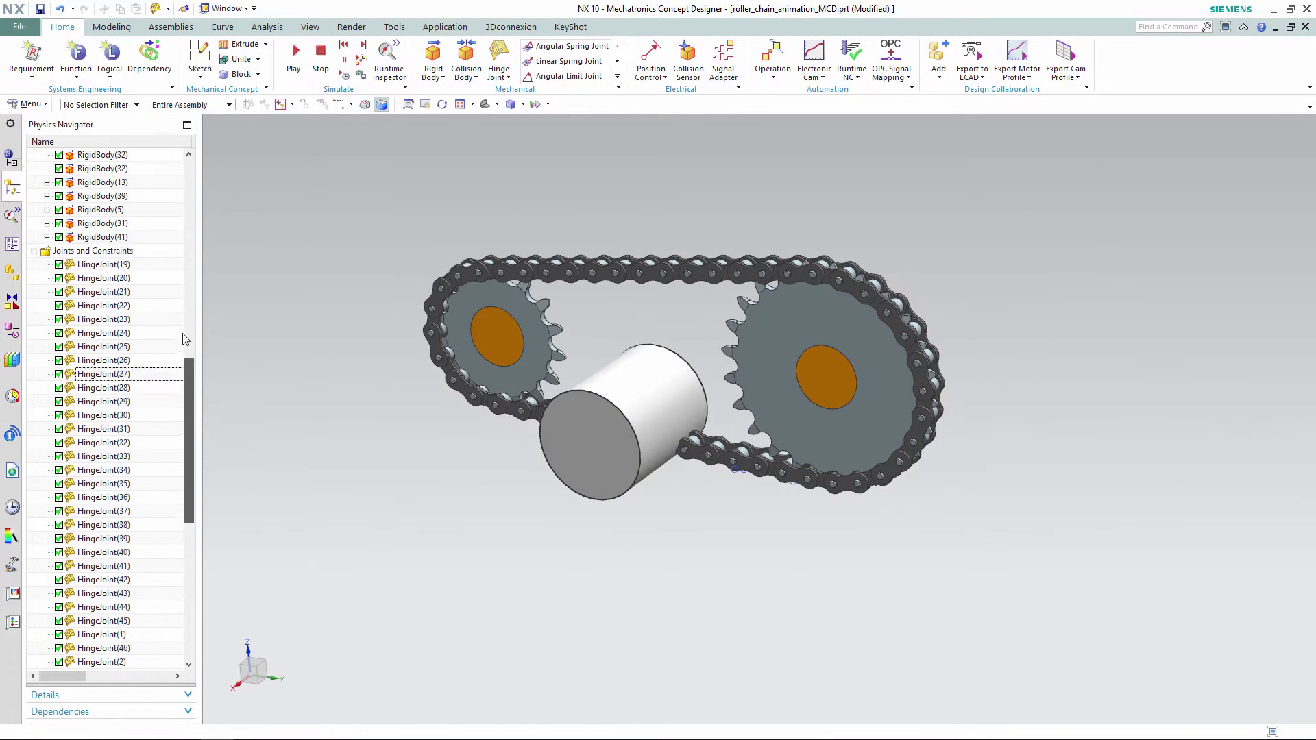
{"action": "scroll", "coordinate": [170, 396], "scroll_direction": "down", "scroll_amount": 8}
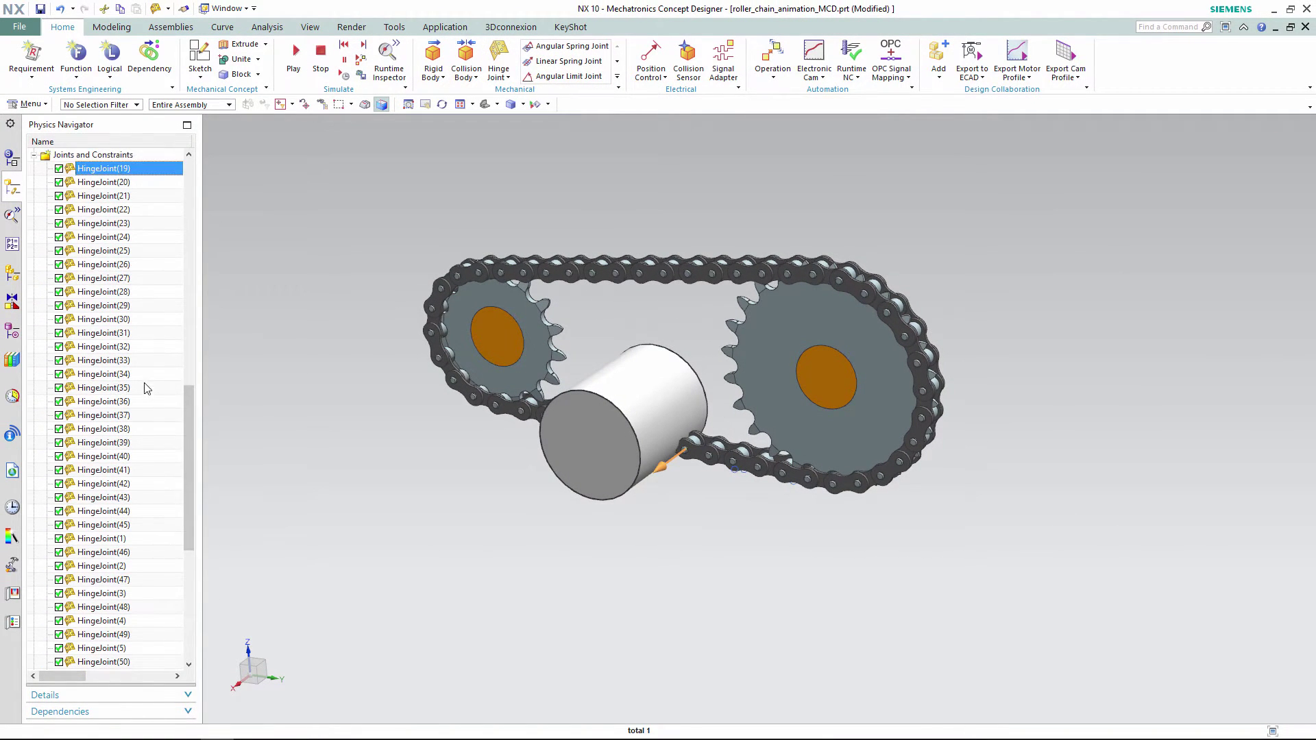
{"action": "scroll", "coordinate": [137, 431], "scroll_direction": "down", "scroll_amount": 8}
{"action": "left_click", "coordinate": [104, 552], "text": "shift"}
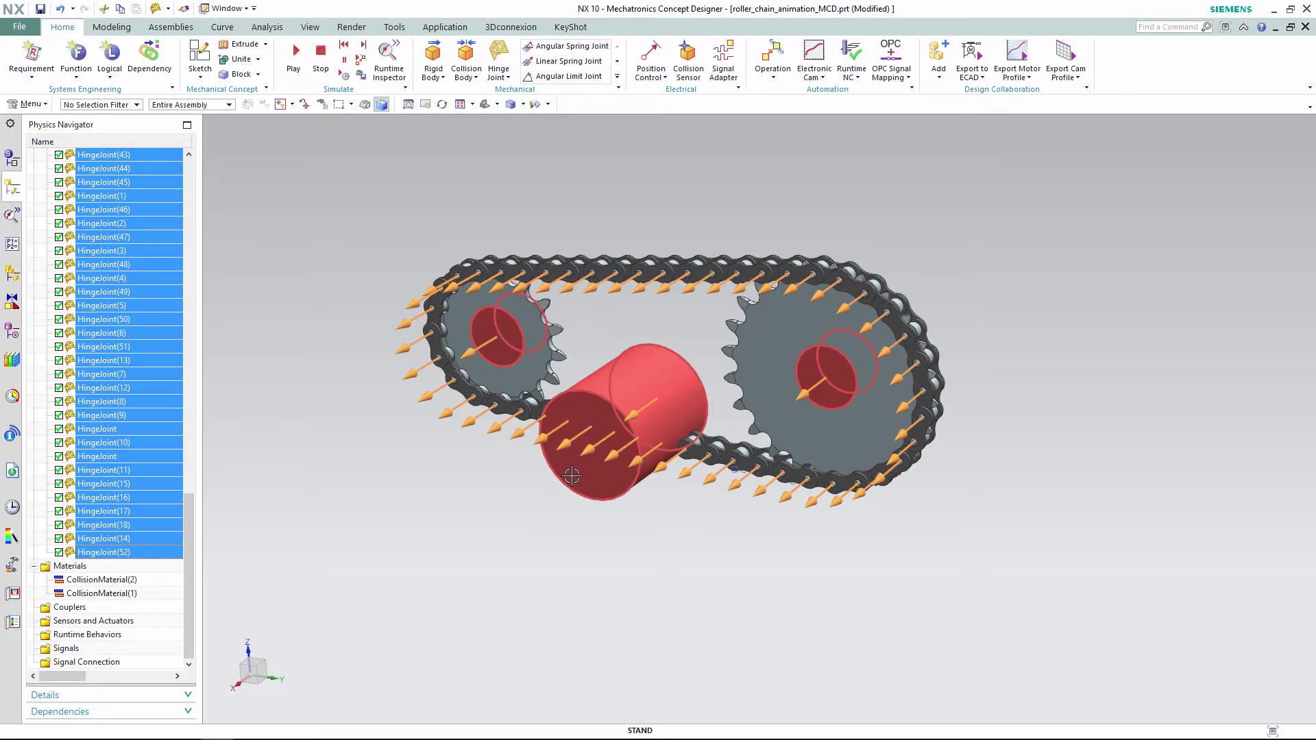
{"action": "left_click", "coordinate": [520, 216]}
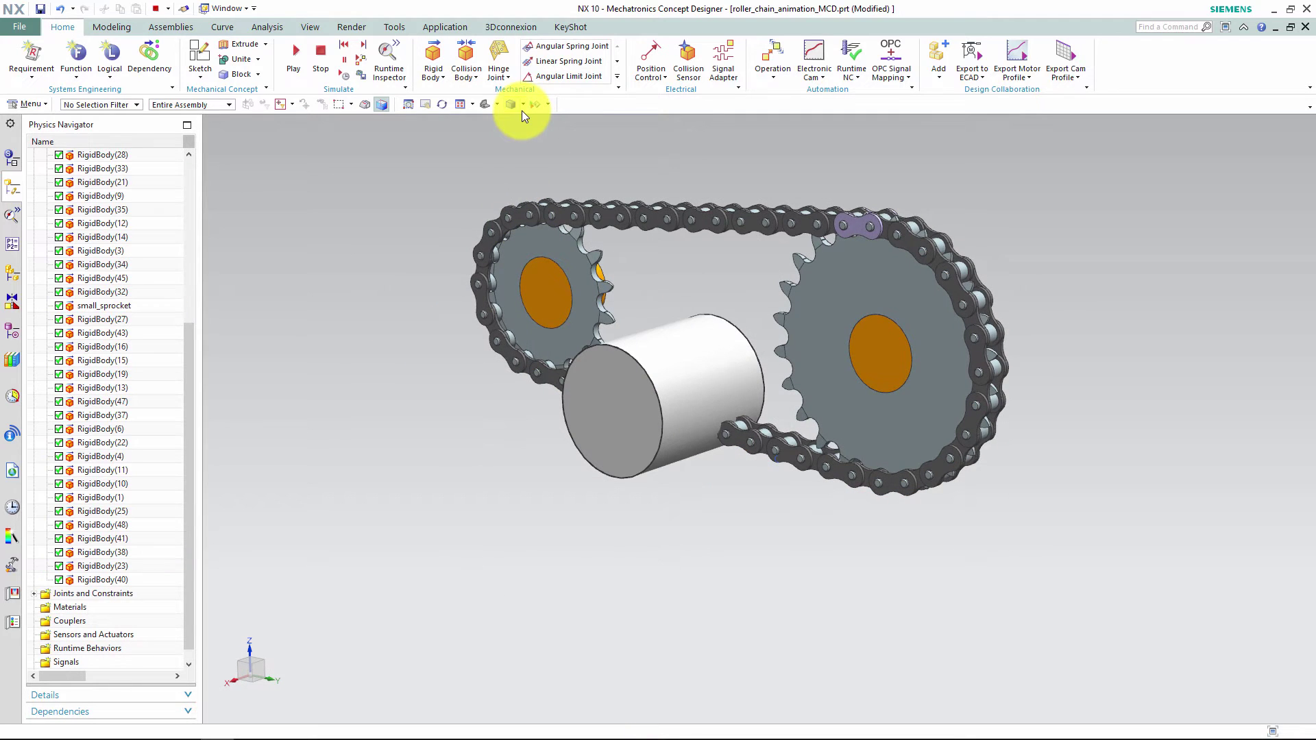
Create collision bodies with the Mesh shape for the small sprocket and the large sprocket.
{"action": "left_click", "coordinate": [465, 59]}
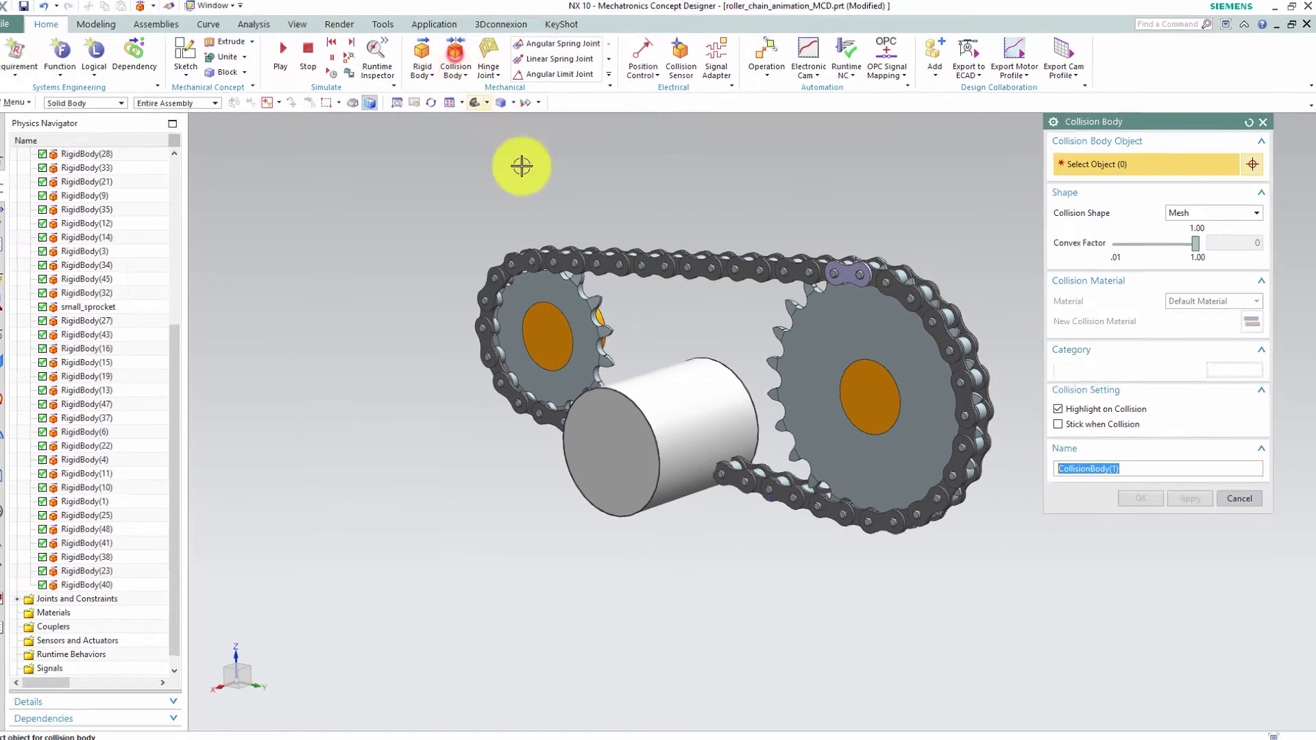
{"action": "left_click", "coordinate": [557, 299]}
{"action": "left_click", "coordinate": [663, 309]}
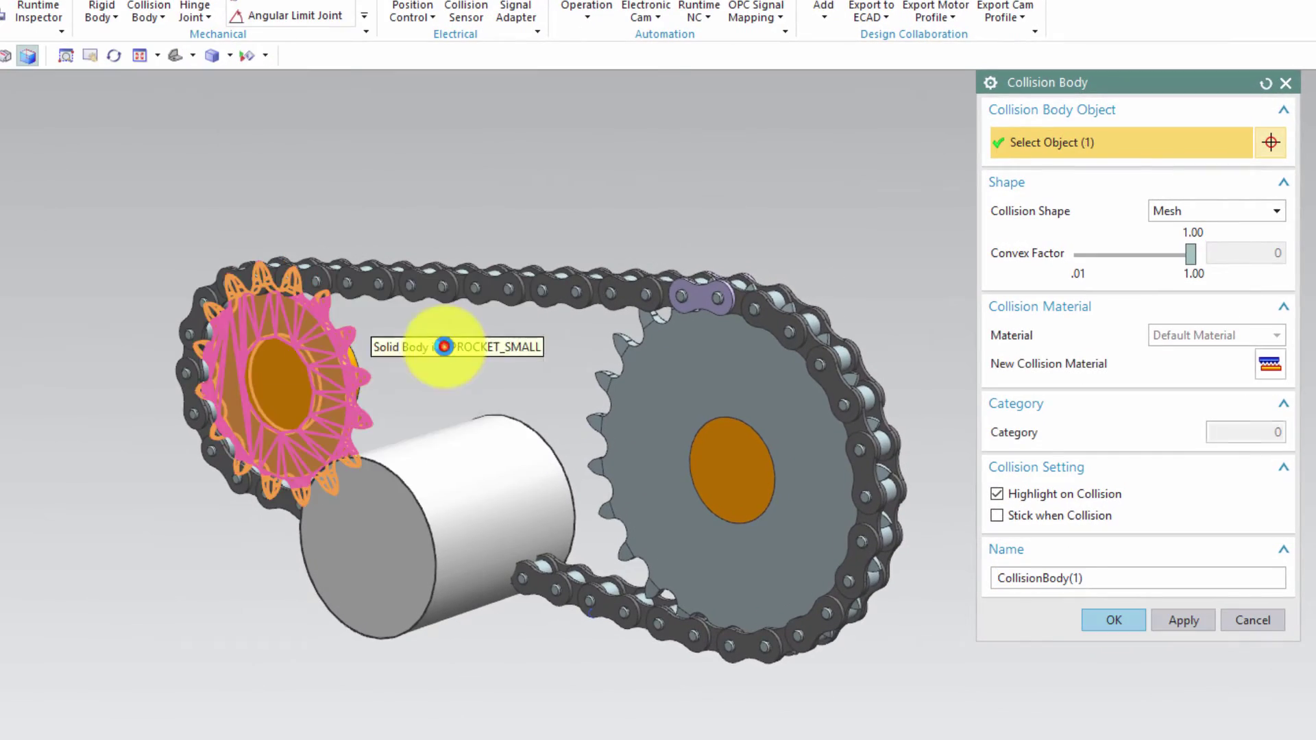
{"action": "key", "text": "Home"}
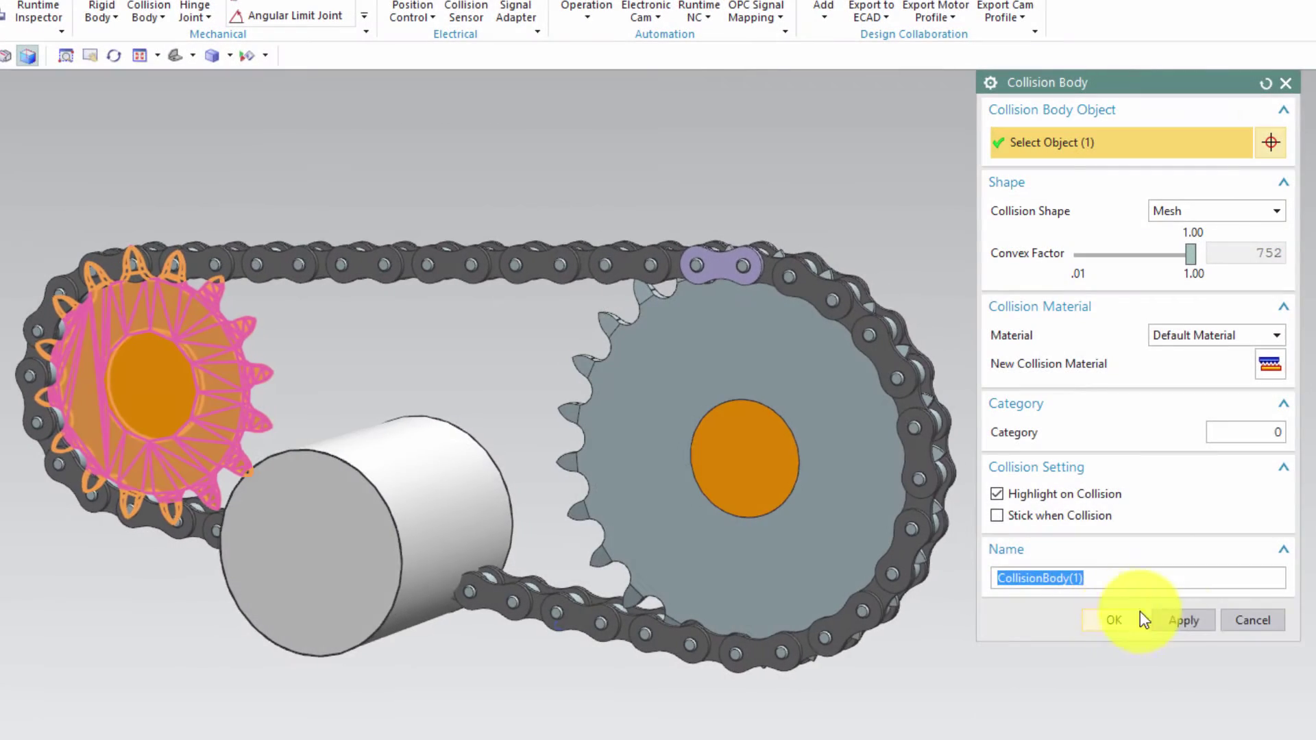
{"action": "left_click", "coordinate": [1182, 619]}
{"action": "left_click", "coordinate": [860, 464]}
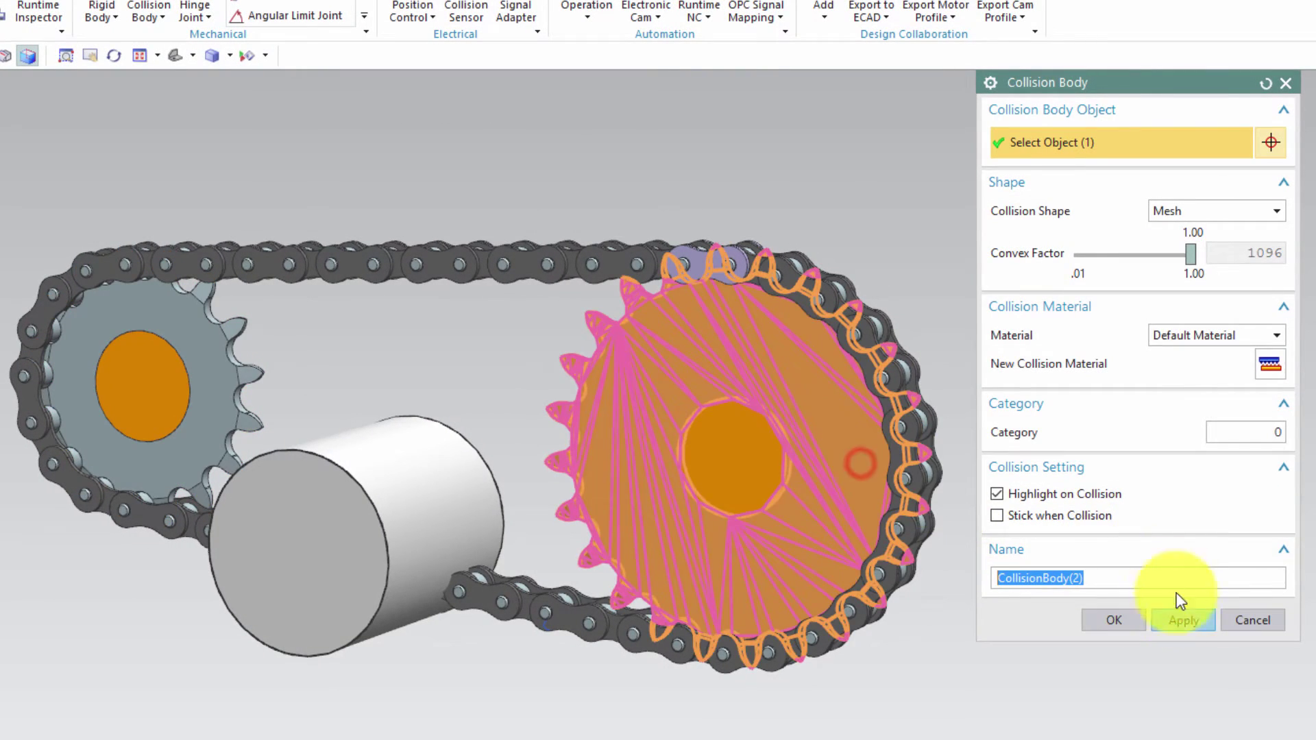
{"action": "left_click", "coordinate": [1172, 620]}
Create a collision body for a chain roller near the fastener link, using the Cylinder shape with automatic properties.
{"action": "middle_click_drag", "start_coordinate": [857, 494], "coordinate": [620, 417]}
{"action": "left_click", "coordinate": [552, 390]}
{"action": "left_click", "coordinate": [1201, 191]}
{"action": "left_click", "coordinate": [1206, 209]}
{"action": "left_click", "coordinate": [1199, 194]}
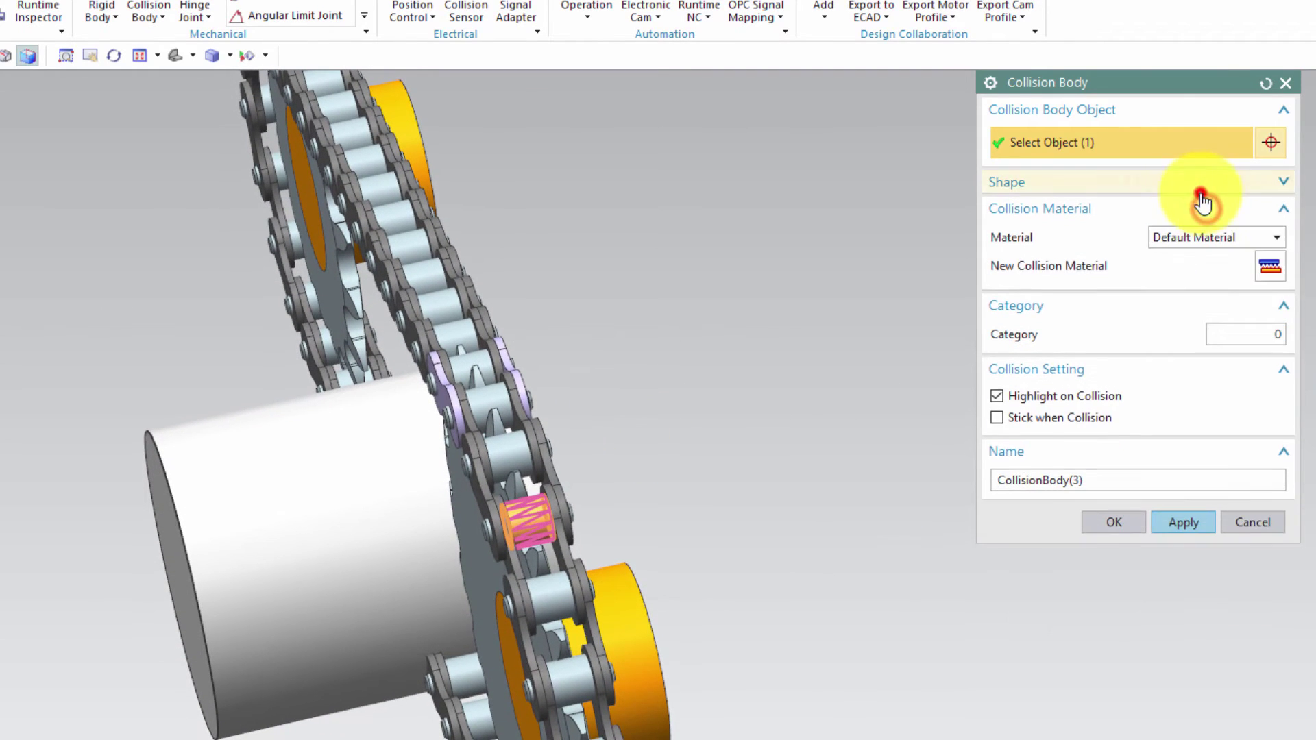
{"action": "left_click", "coordinate": [1191, 186]}
{"action": "left_click", "coordinate": [1215, 213]}
{"action": "left_click", "coordinate": [1204, 261]}
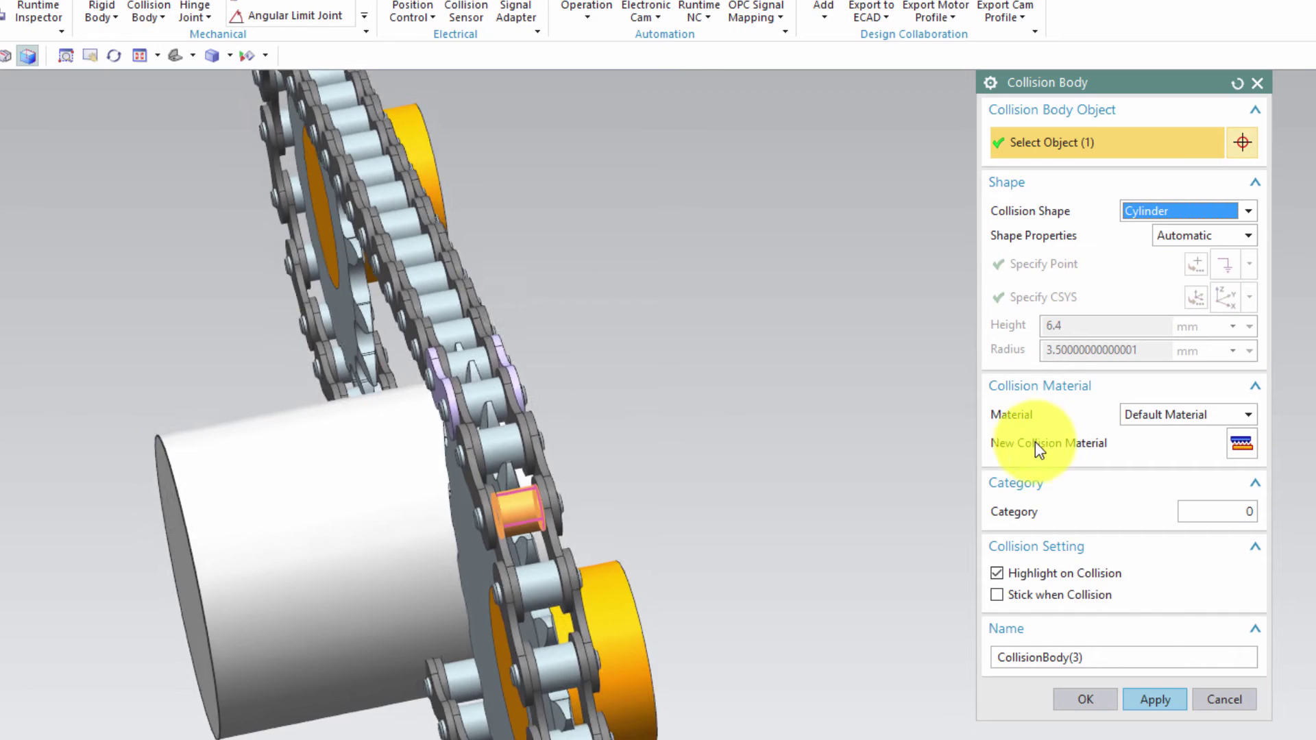
{"action": "left_click", "coordinate": [1155, 689]}
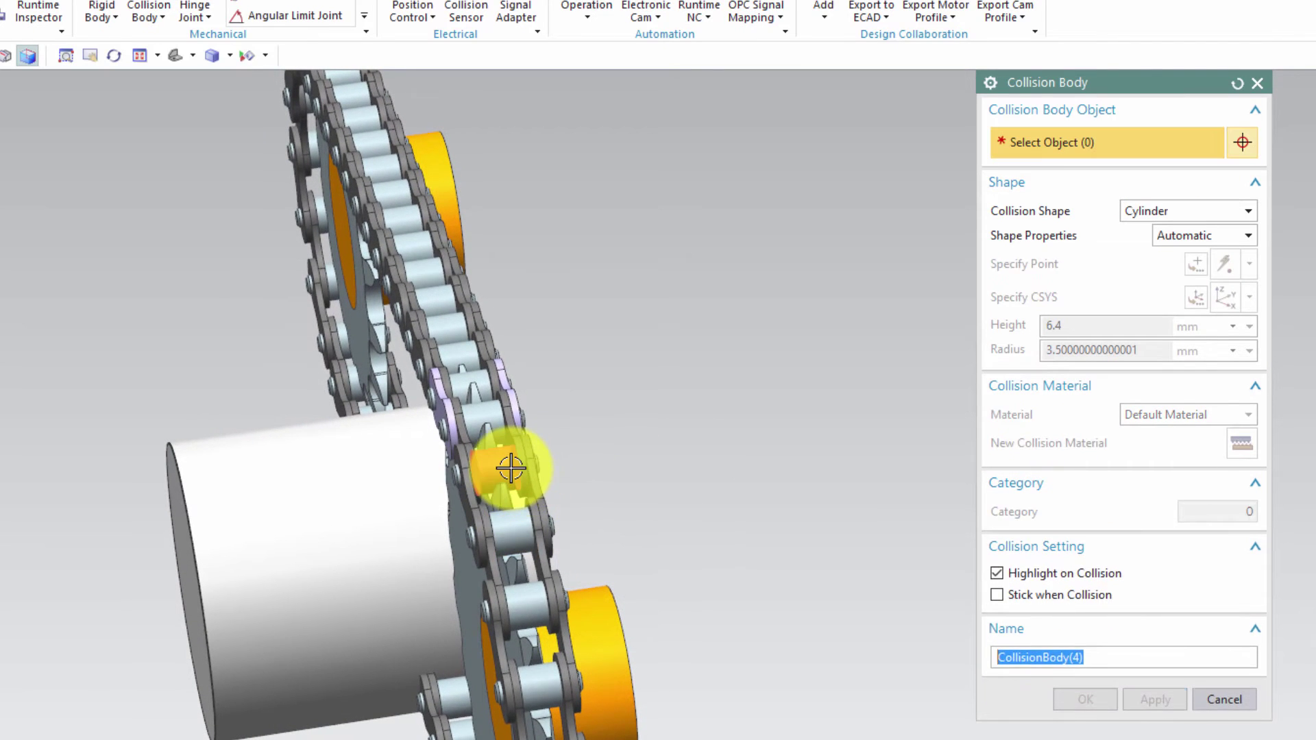
Add automatic cylinder collision bodies roller by roller, past the fastener link and along the upper run of the chain.
{"action": "left_click", "coordinate": [549, 552]}
{"action": "middle_click_drag", "start_coordinate": [549, 553], "coordinate": [487, 622]}
{"action": "middle_click", "coordinate": [487, 622]}
{"action": "left_click", "coordinate": [471, 616]}
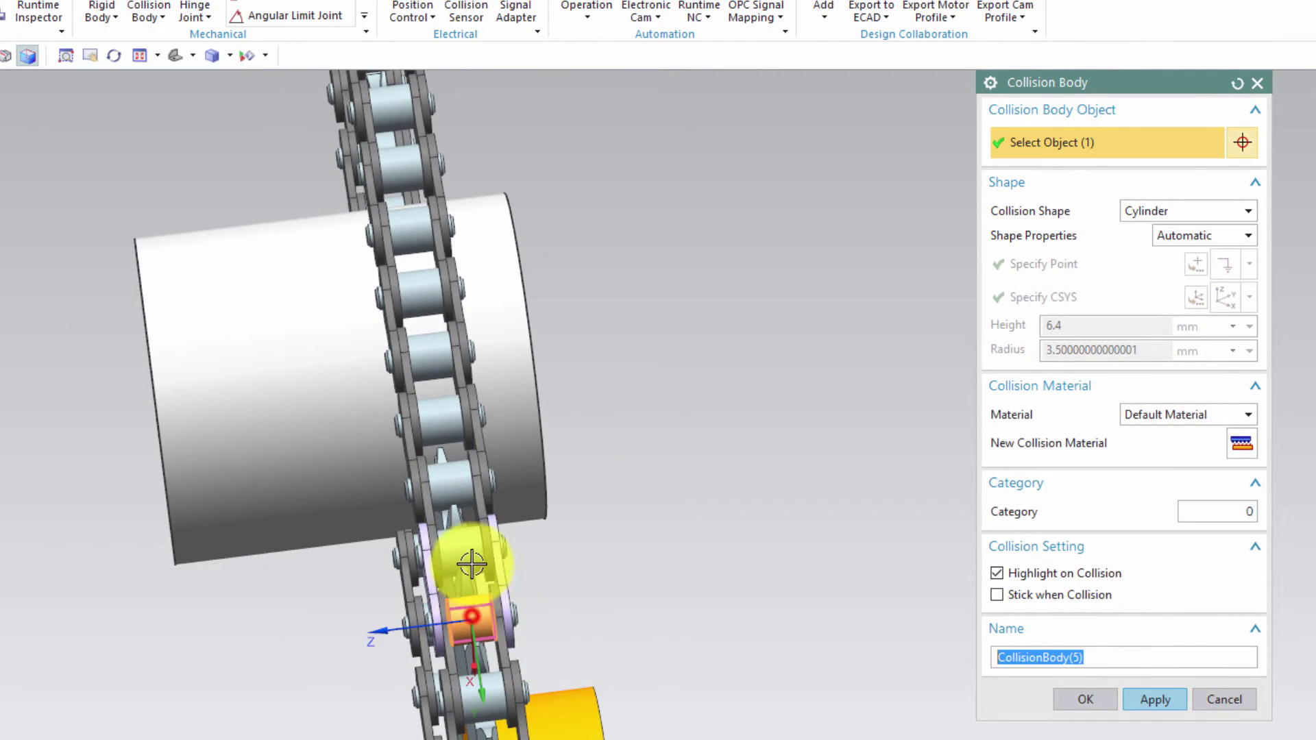
{"action": "middle_click", "coordinate": [472, 546]}
{"action": "left_click", "coordinate": [472, 545]}
{"action": "middle_click", "coordinate": [455, 482]}
{"action": "left_click", "coordinate": [456, 477]}
{"action": "middle_click", "coordinate": [446, 410]}
{"action": "left_click", "coordinate": [448, 410]}
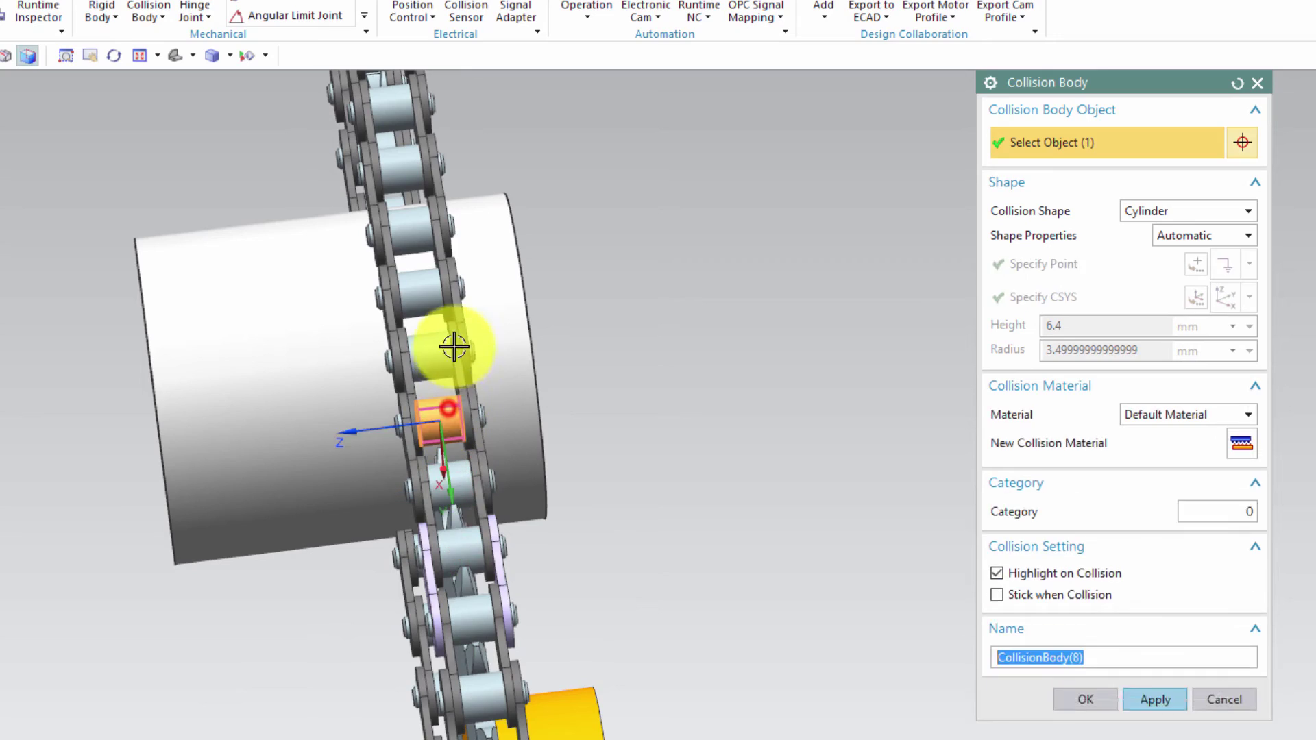
{"action": "middle_click", "coordinate": [447, 348]}
{"action": "left_click", "coordinate": [438, 348]}
{"action": "middle_click", "coordinate": [429, 315]}
{"action": "left_click", "coordinate": [425, 285]}
{"action": "middle_click", "coordinate": [420, 230]}
{"action": "left_click", "coordinate": [420, 224]}
{"action": "middle_click_drag", "start_coordinate": [420, 227], "coordinate": [479, 432], "text": "shift"}
{"action": "middle_click", "coordinate": [482, 397]}
{"action": "left_click", "coordinate": [449, 315]}
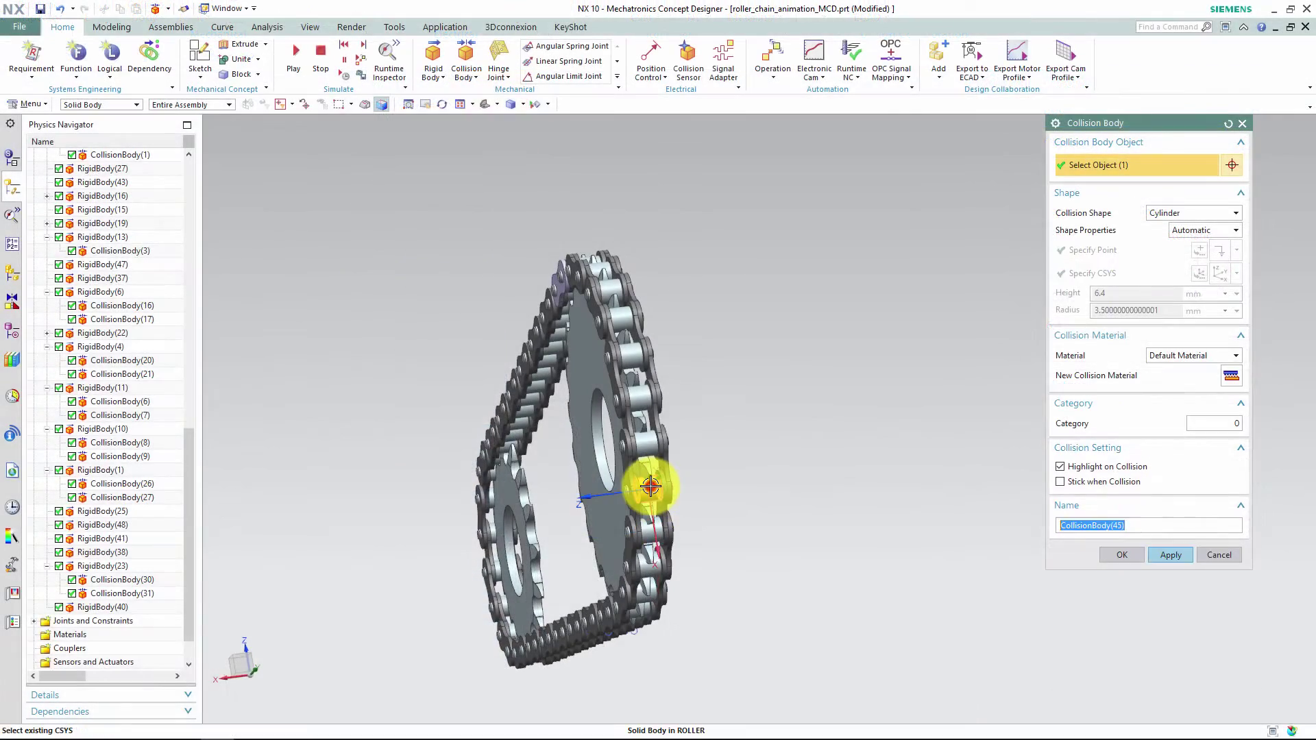
Add cylinder collision bodies to the remaining rollers around the outer side of the large sprocket.
{"action": "middle_click", "coordinate": [650, 485]}
{"action": "left_click", "coordinate": [647, 446]}
{"action": "middle_click", "coordinate": [645, 411]}
{"action": "left_click", "coordinate": [643, 400]}
{"action": "middle_click", "coordinate": [645, 373]}
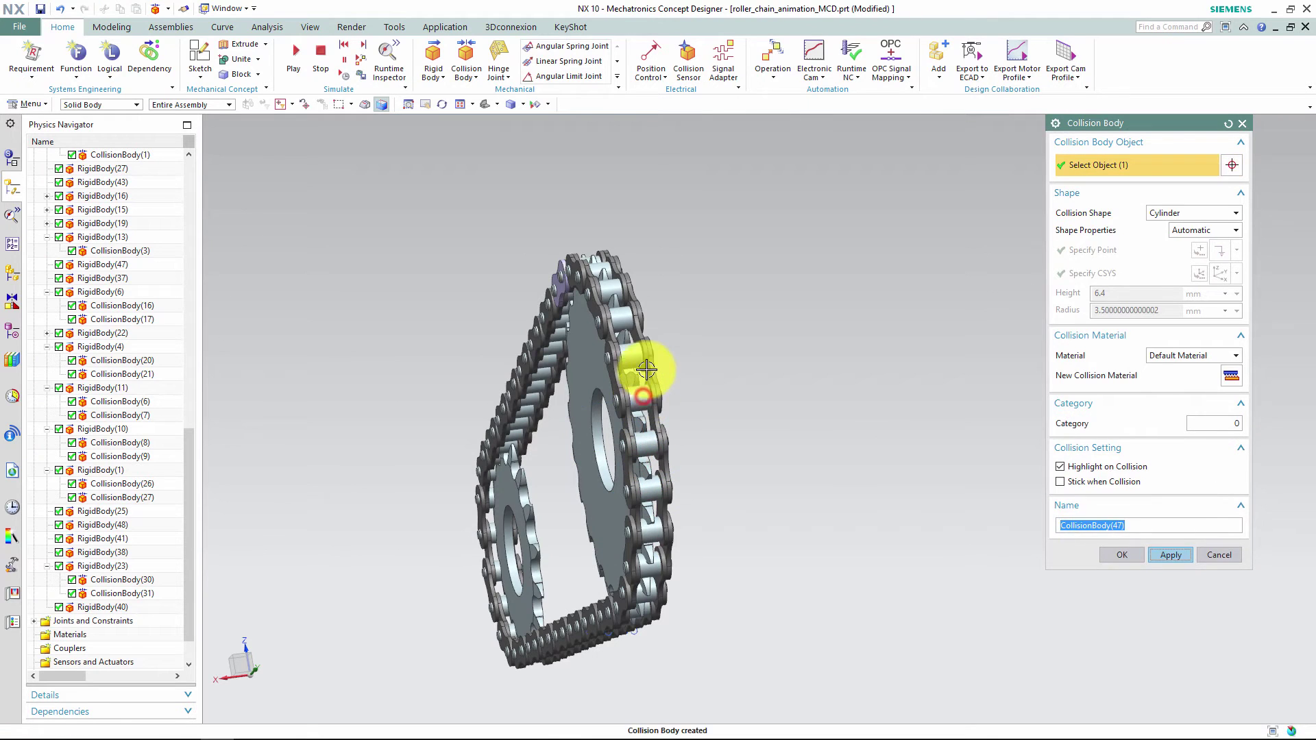
{"action": "left_click", "coordinate": [638, 355]}
{"action": "middle_click", "coordinate": [638, 354]}
{"action": "left_click", "coordinate": [623, 322]}
{"action": "middle_click", "coordinate": [617, 302]}
{"action": "left_click", "coordinate": [610, 279]}
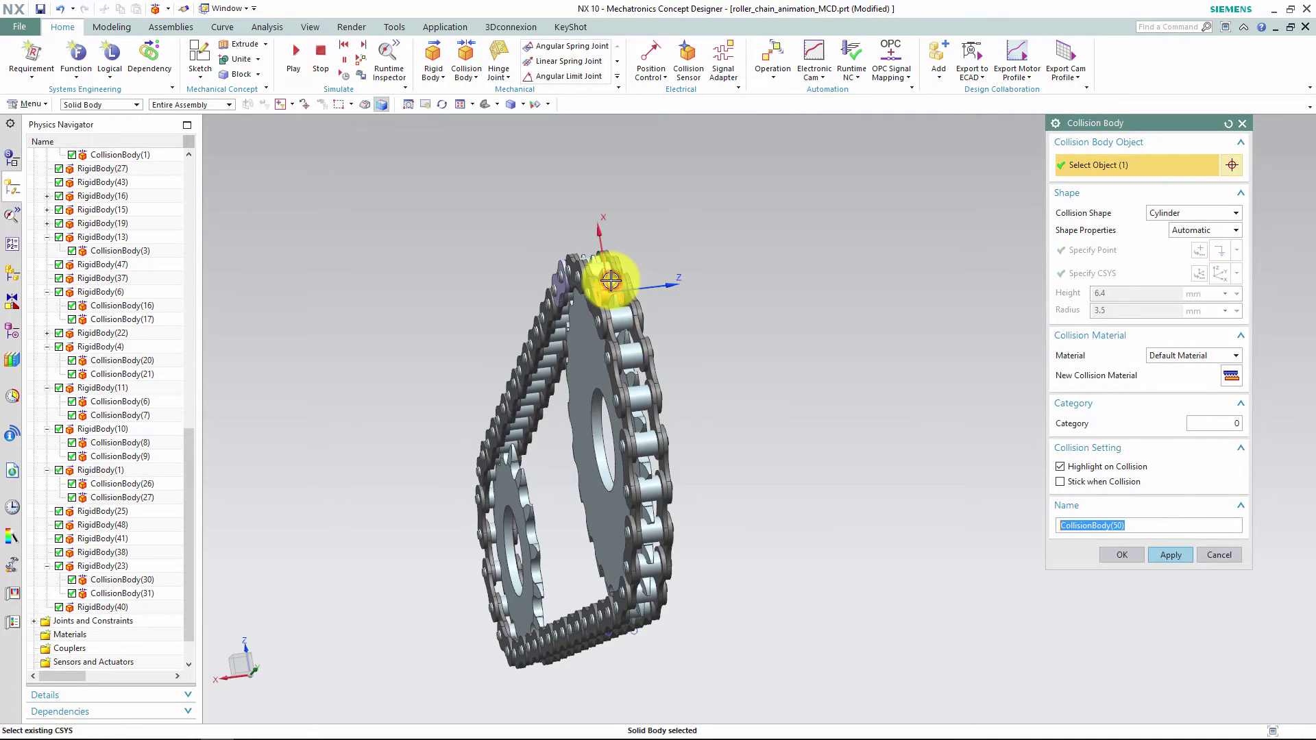
{"action": "middle_click", "coordinate": [611, 279]}
Add cylinder collision bodies to three more rollers between the large sprocket's outer side and the fastener link, and finish the command.
{"action": "middle_click_drag", "start_coordinate": [611, 279], "coordinate": [632, 529]}
{"action": "left_click", "coordinate": [633, 528]}
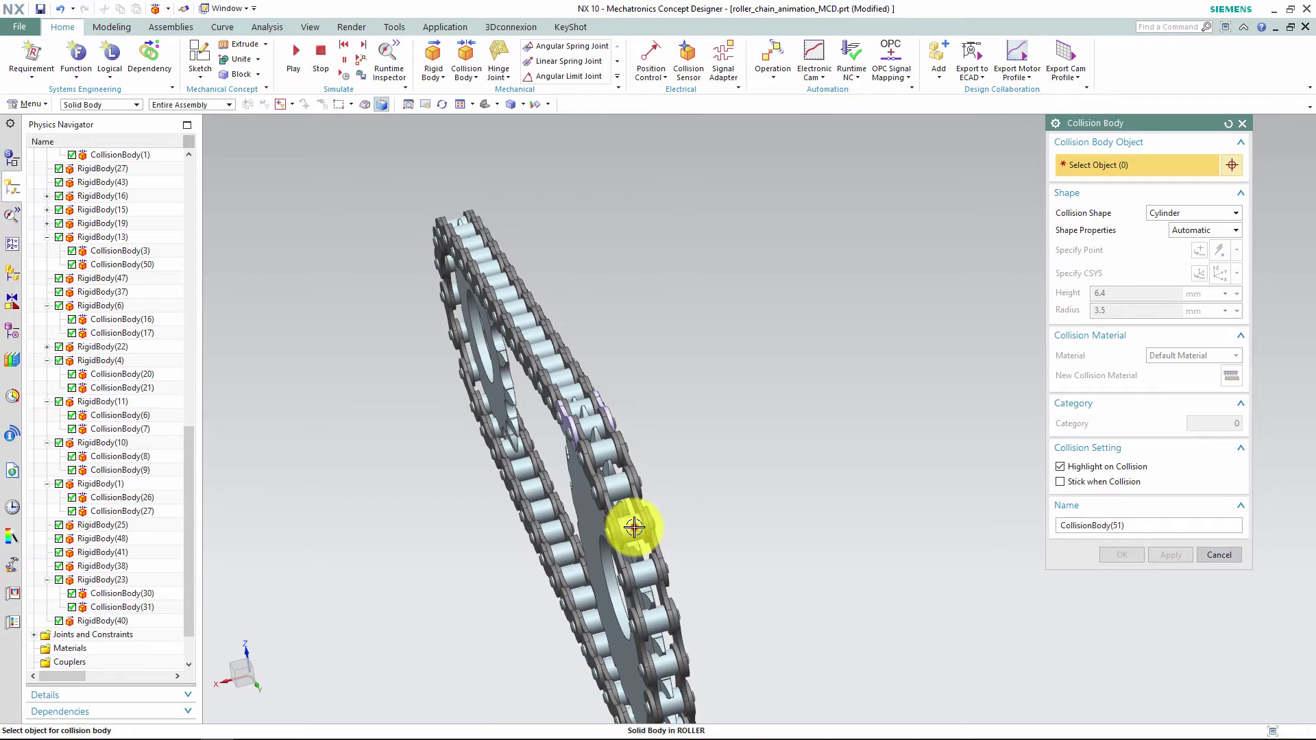
{"action": "middle_click", "coordinate": [634, 527]}
{"action": "left_click", "coordinate": [624, 490]}
{"action": "middle_click", "coordinate": [621, 486]}
{"action": "left_click", "coordinate": [606, 453]}
{"action": "middle_click", "coordinate": [605, 453]}
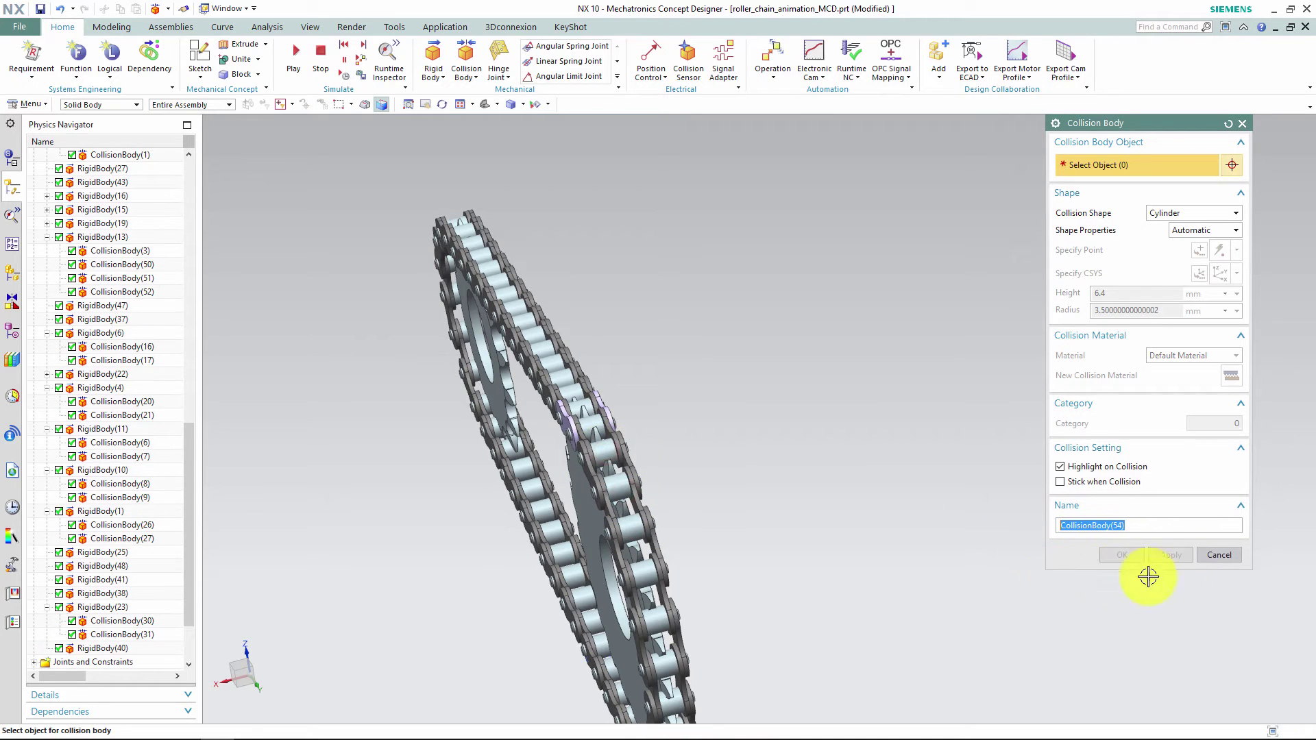
{"action": "left_click", "coordinate": [1211, 552]}
Delete the duplicate roller collision bodies CollisionBody(51) and CollisionBody(52) from RigidBody(13).
{"action": "left_click", "coordinate": [147, 290]}
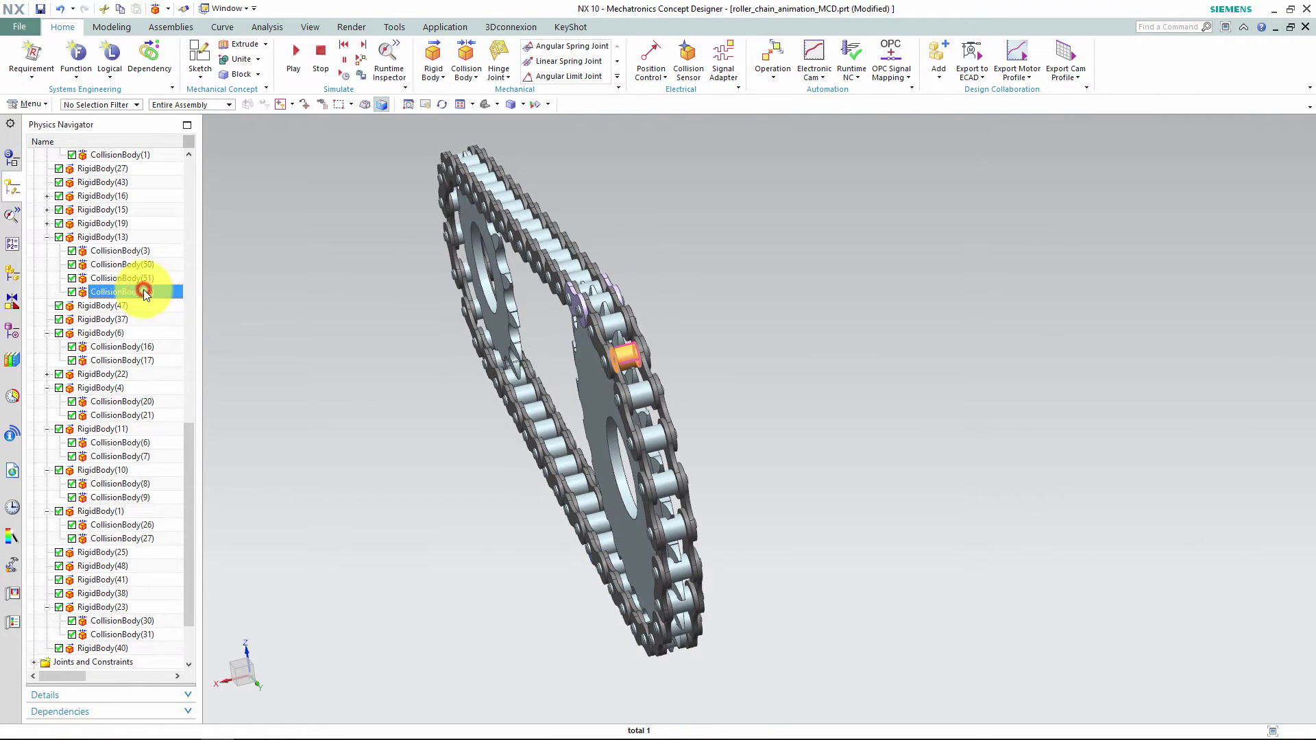
{"action": "left_click", "coordinate": [137, 278], "text": "ctrl"}
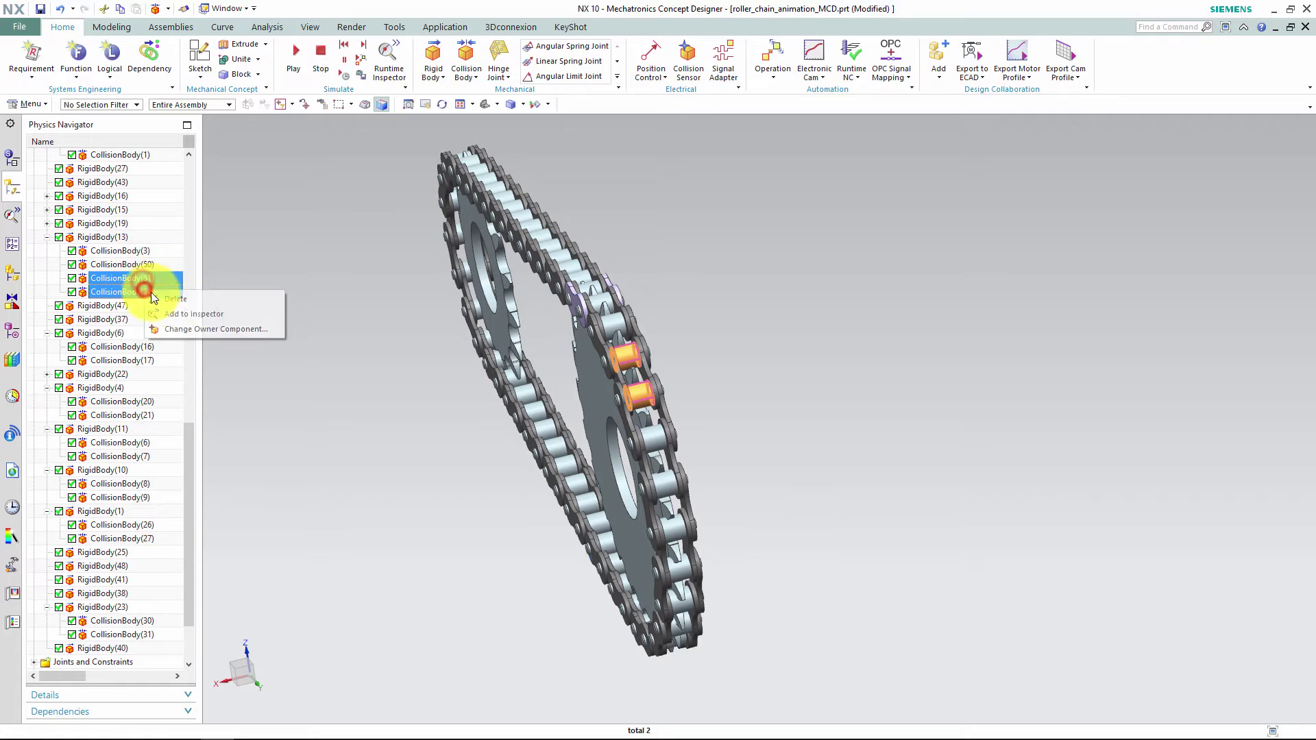
{"action": "key", "text": "Delete"}
Run the chain simulation to check how the rollers and sprockets interact, and stop it.
{"action": "scroll", "coordinate": [123, 534], "scroll_direction": "up", "scroll_amount": 15}
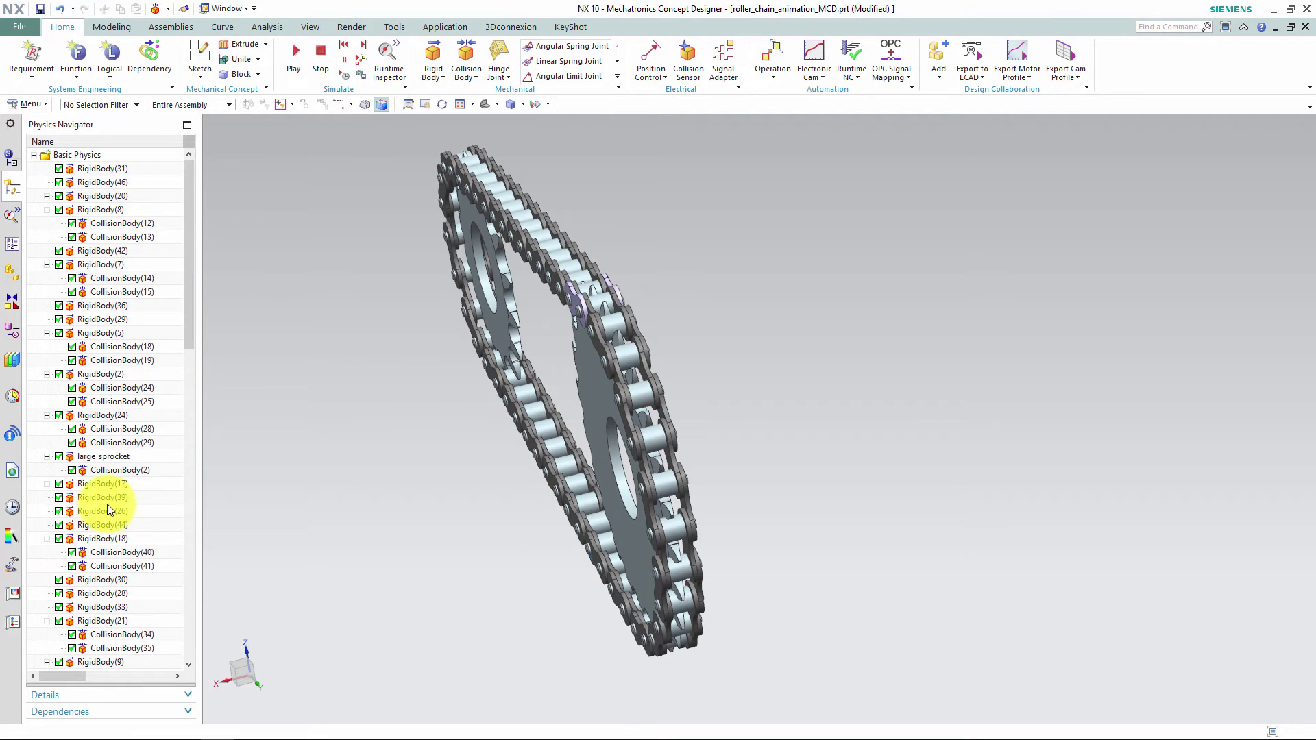
{"action": "key", "text": "Home"}
{"action": "left_click", "coordinate": [294, 55]}
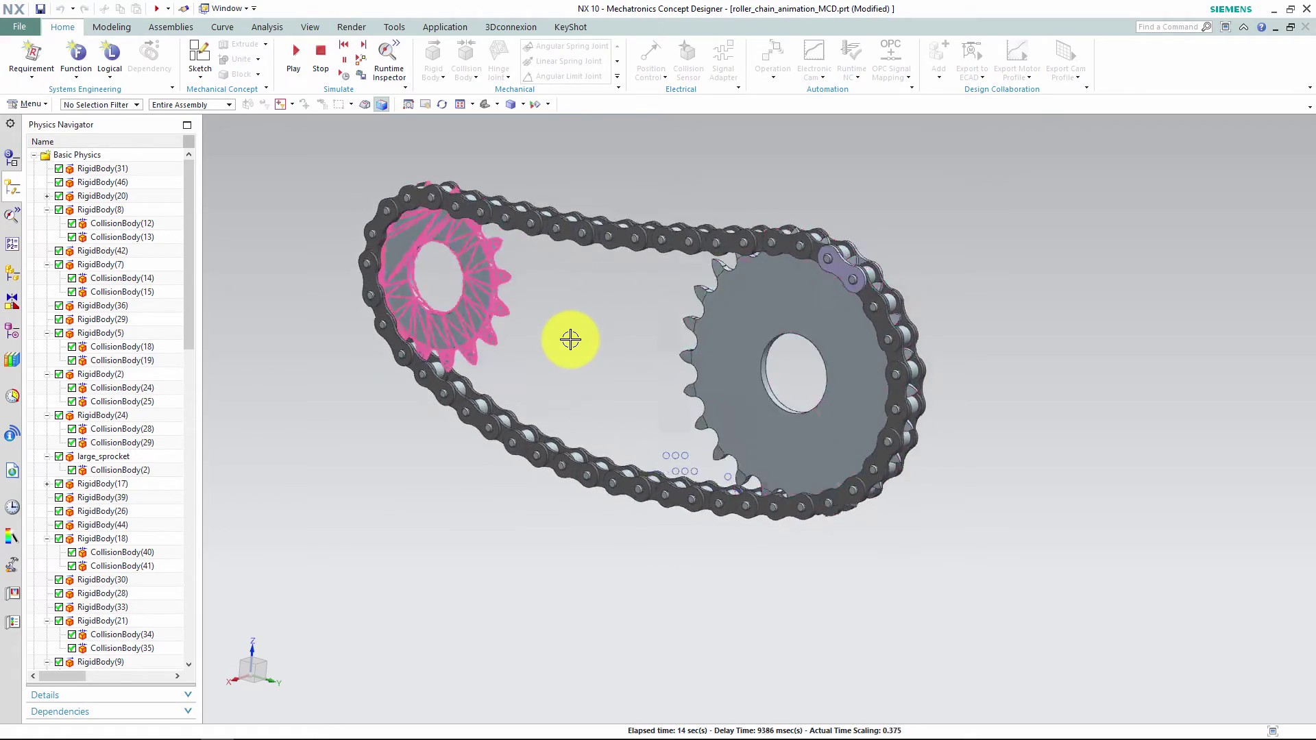
{"action": "middle_click_drag", "start_coordinate": [570, 339], "coordinate": [571, 316]}
{"action": "left_click", "coordinate": [331, 51]}
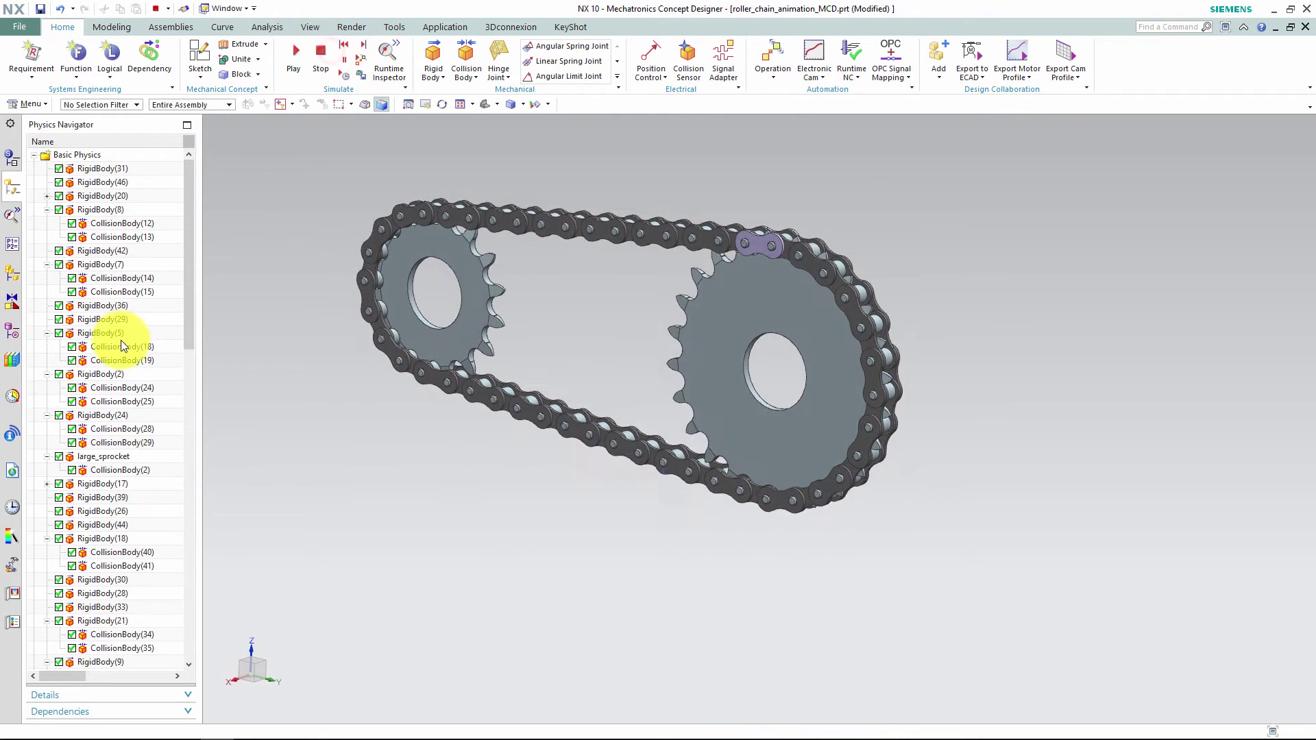
Locate the two sprockets' collision bodies, then open the small sprocket's collision body settings for review and accept them.
{"action": "left_click", "coordinate": [120, 470]}
{"action": "scroll", "coordinate": [148, 493], "scroll_direction": "down", "scroll_amount": 1}
{"action": "scroll", "coordinate": [144, 525], "scroll_direction": "down", "scroll_amount": 2}
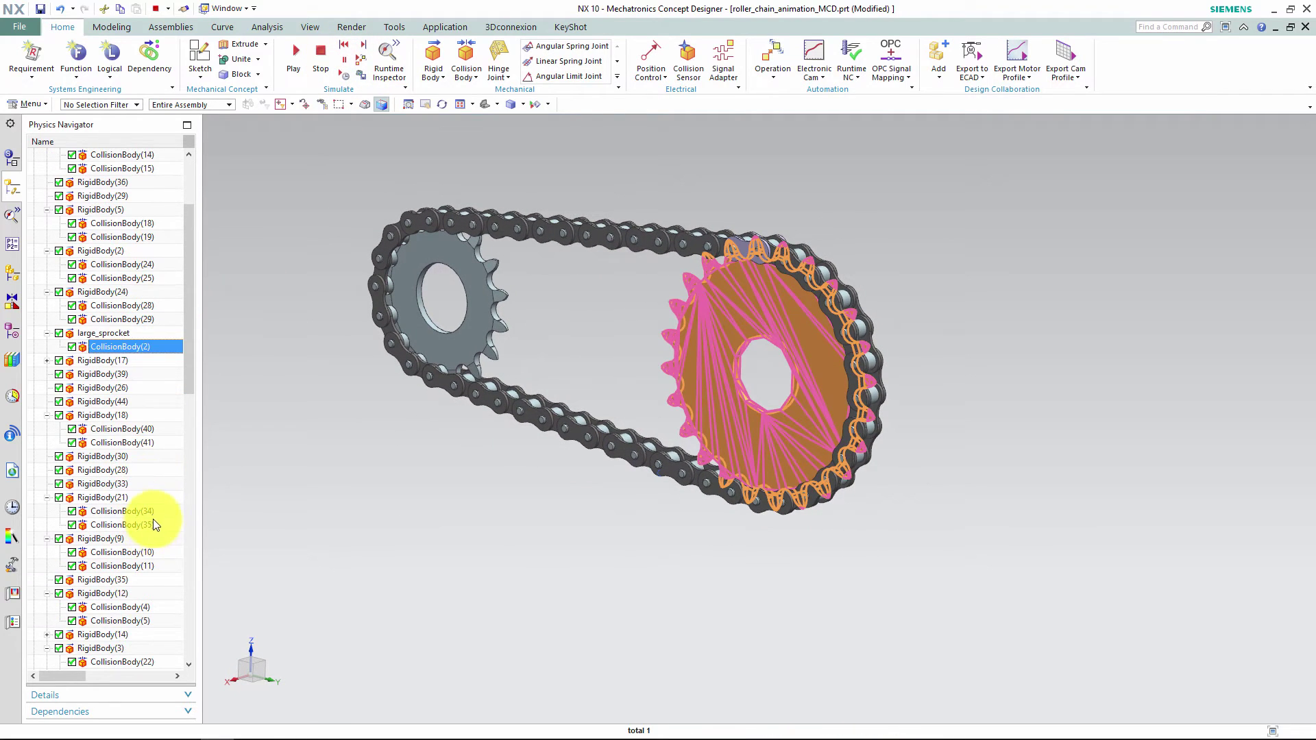
{"action": "scroll", "coordinate": [153, 521], "scroll_direction": "down", "scroll_amount": 3}
{"action": "scroll", "coordinate": [157, 522], "scroll_direction": "down", "scroll_amount": 1}
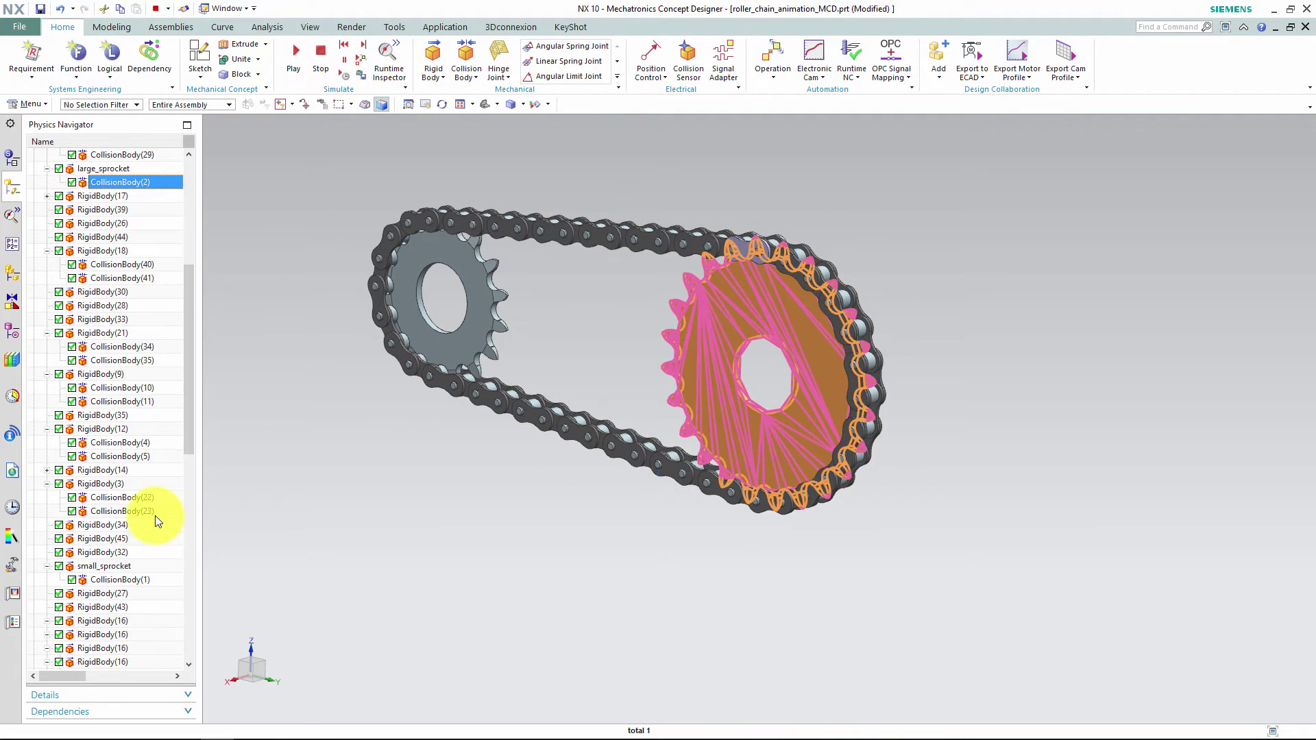
{"action": "double_click", "coordinate": [111, 581]}
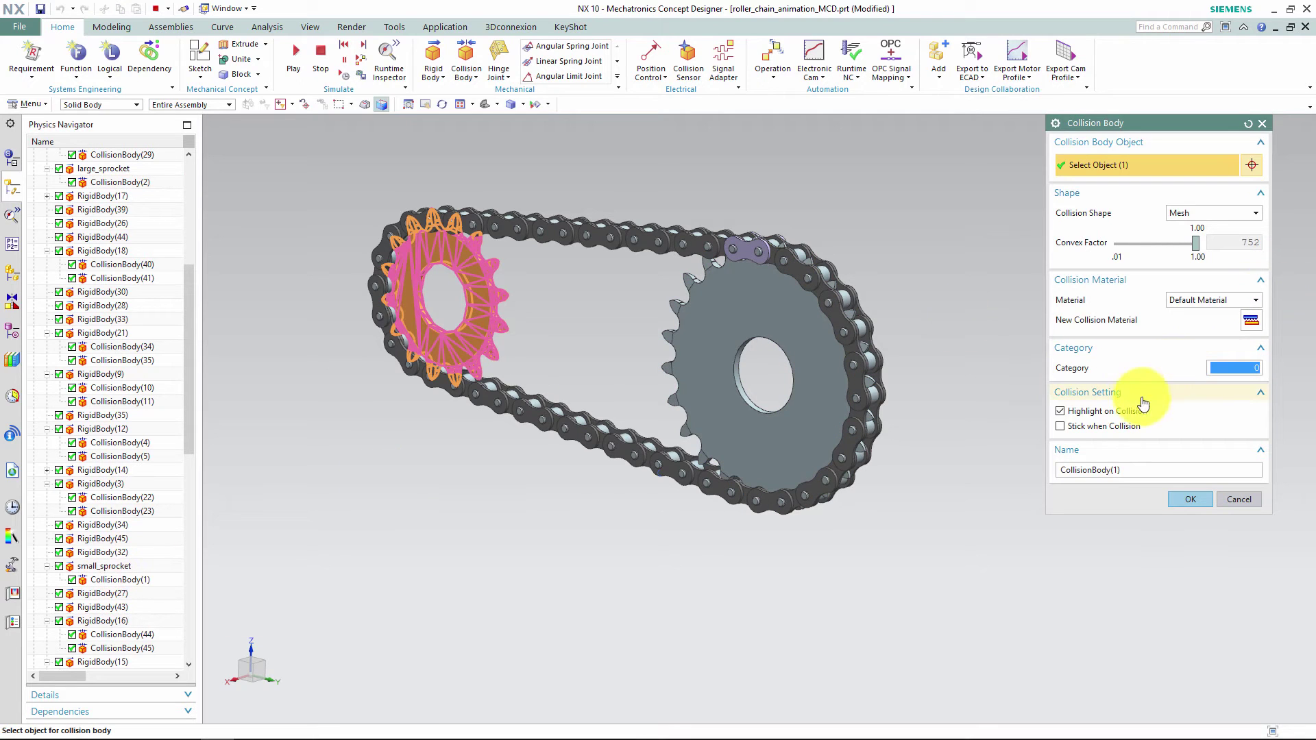
{"action": "left_click", "coordinate": [1184, 499]}
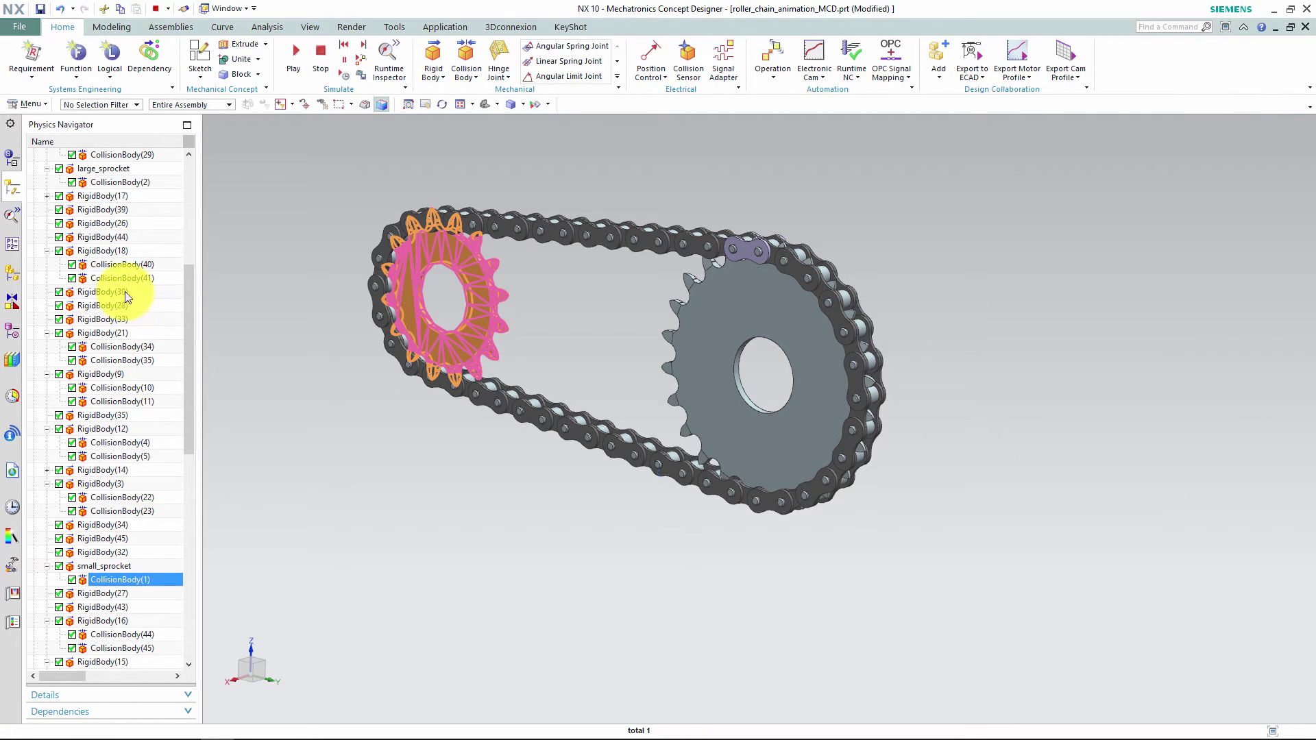
Review the large sprocket's collision body settings and accept them, then run the chain simulation and stop it.
{"action": "double_click", "coordinate": [122, 184]}
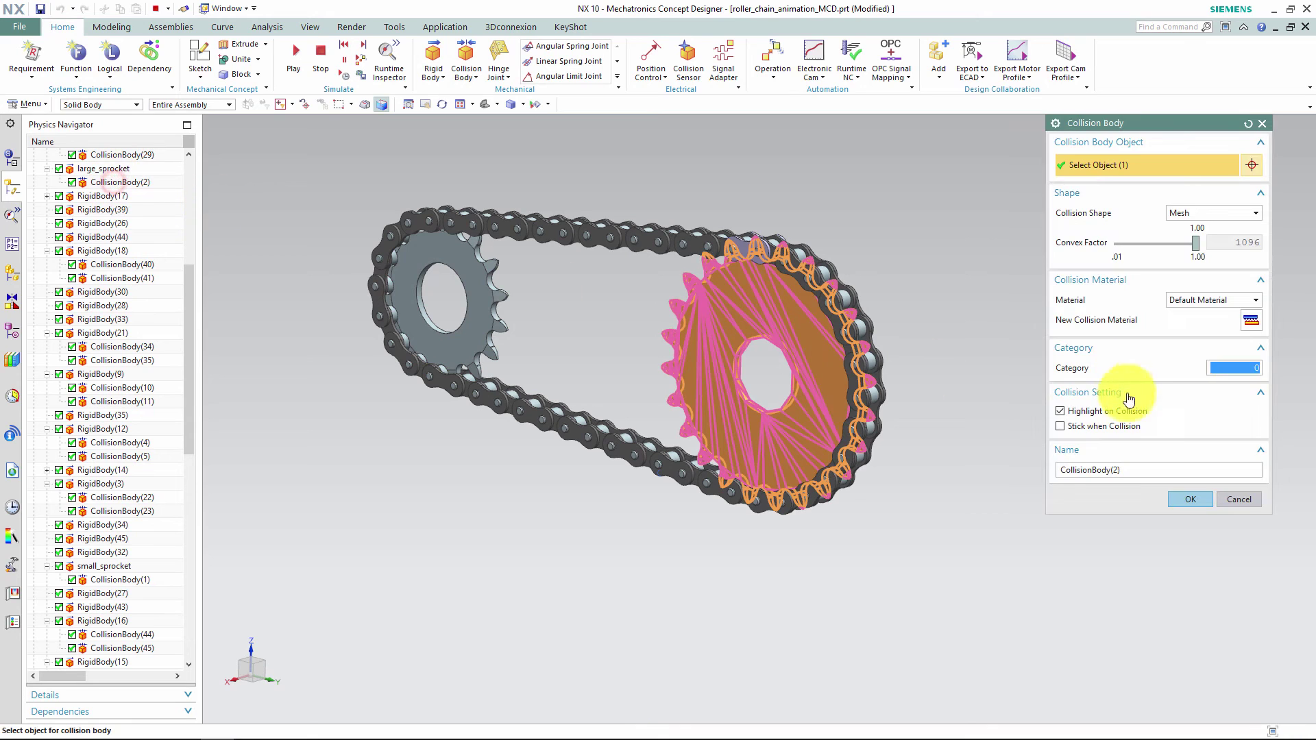
{"action": "left_click", "coordinate": [1190, 500]}
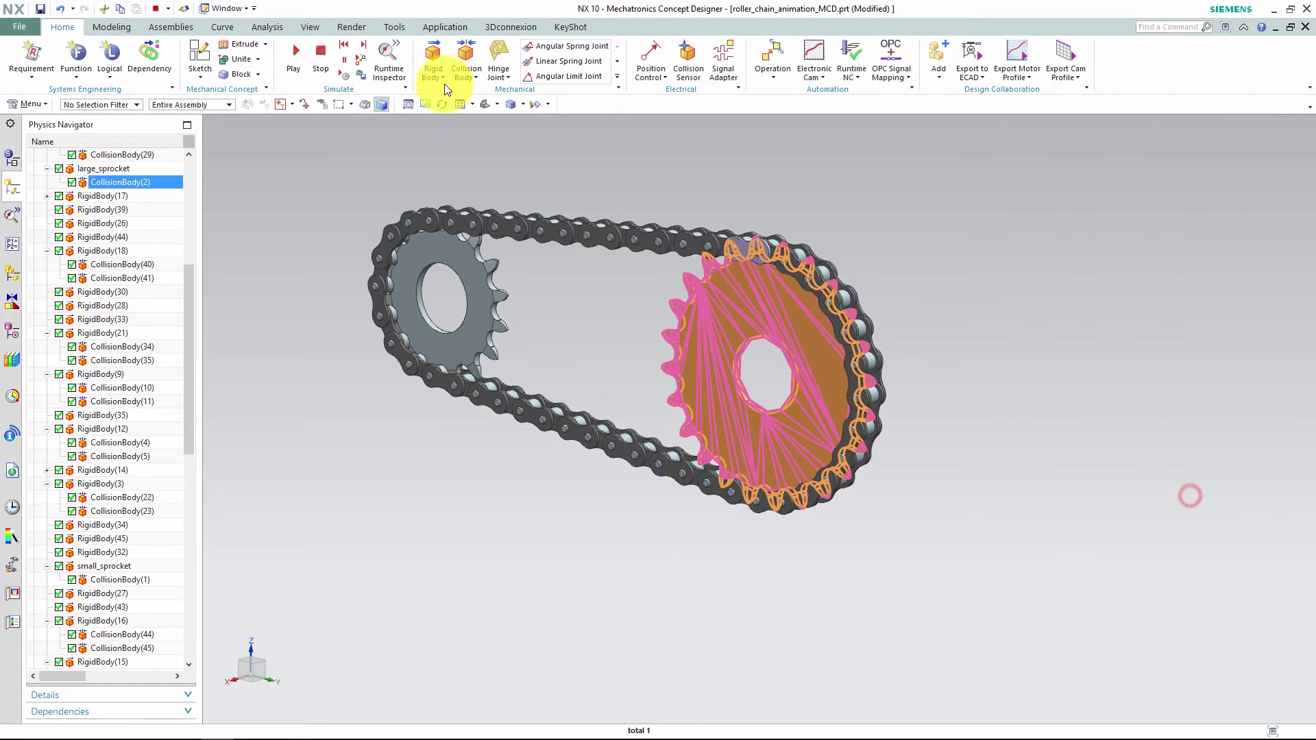
{"action": "left_click", "coordinate": [295, 53]}
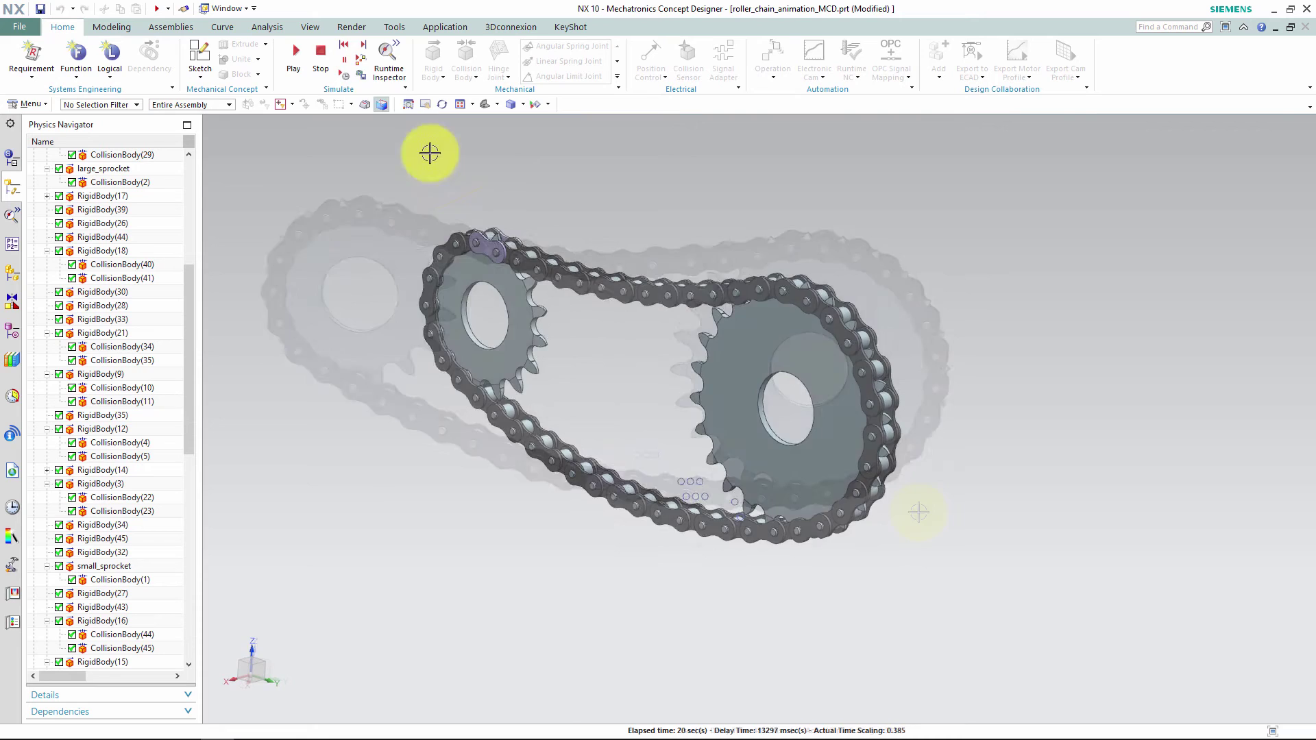
{"action": "left_click", "coordinate": [320, 52]}
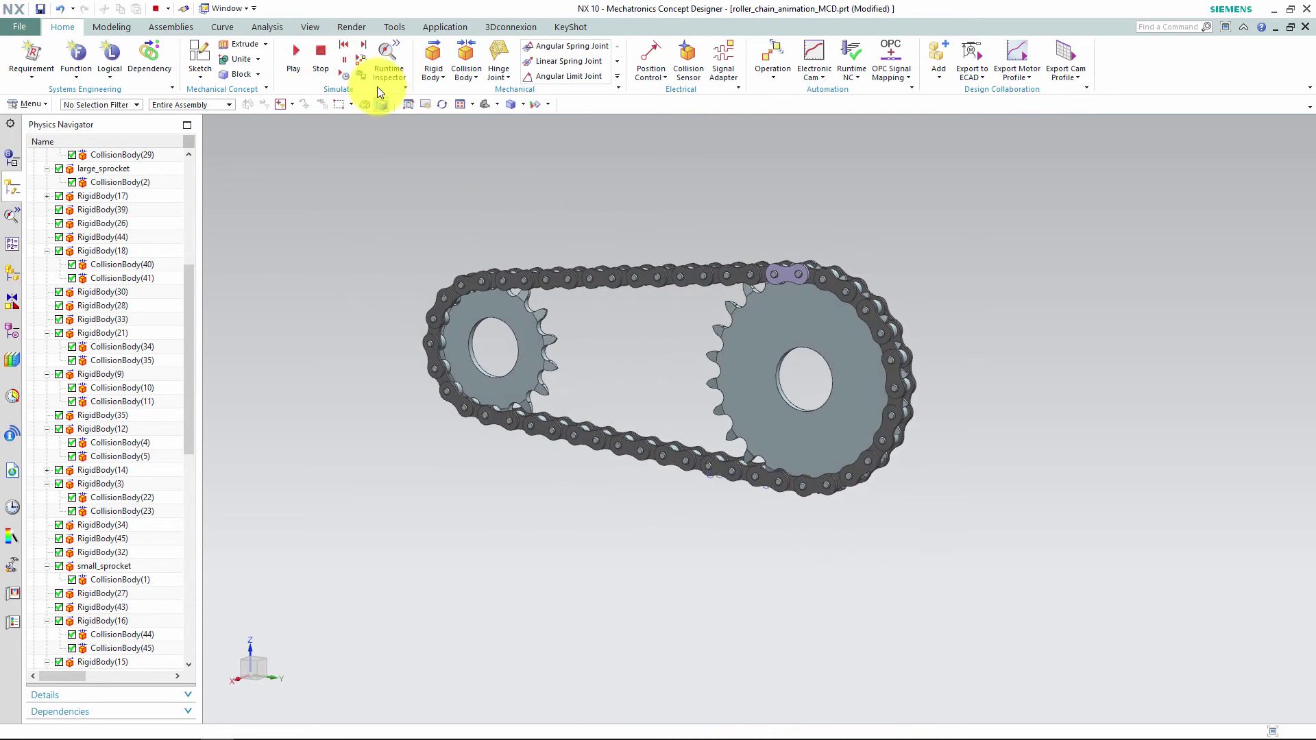
{"action": "left_click", "coordinate": [320, 55]}
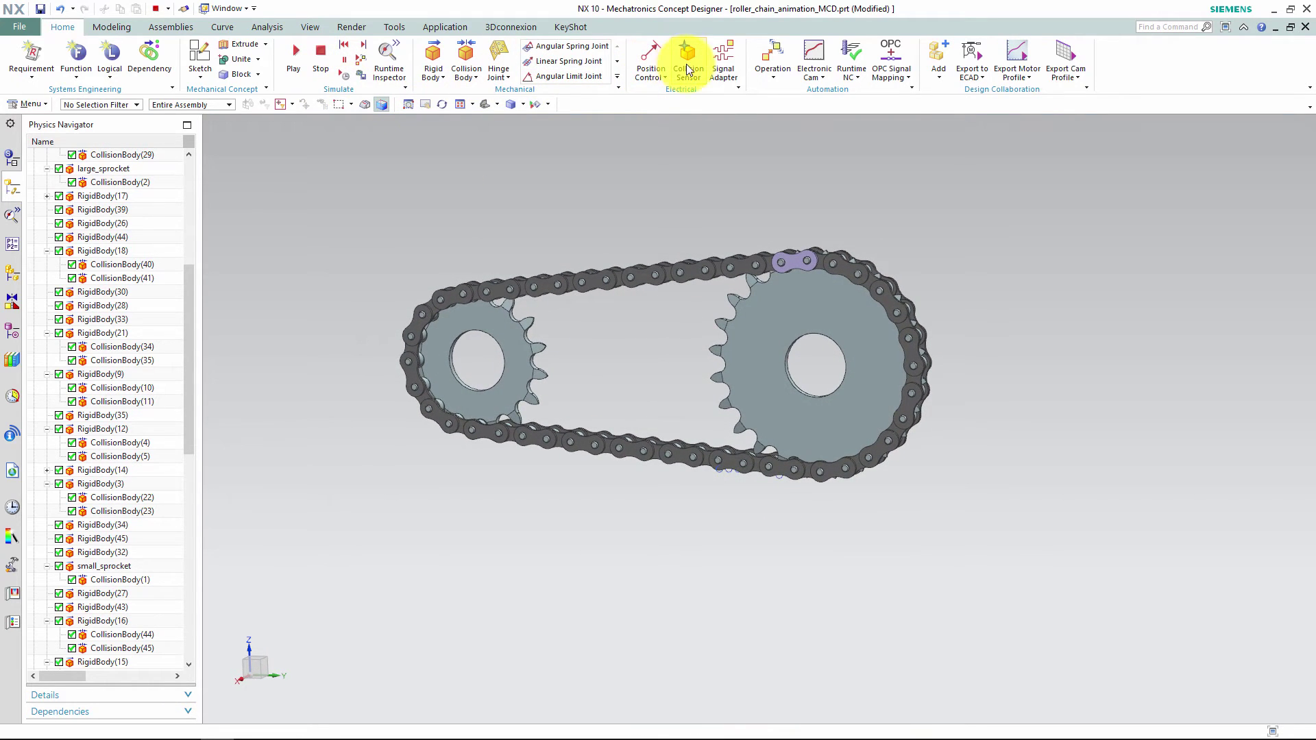
Add a speed control in degrees/sec to the large sprocket's hinge joint, then test it by running and stopping the simulation.
{"action": "left_click", "coordinate": [653, 76]}
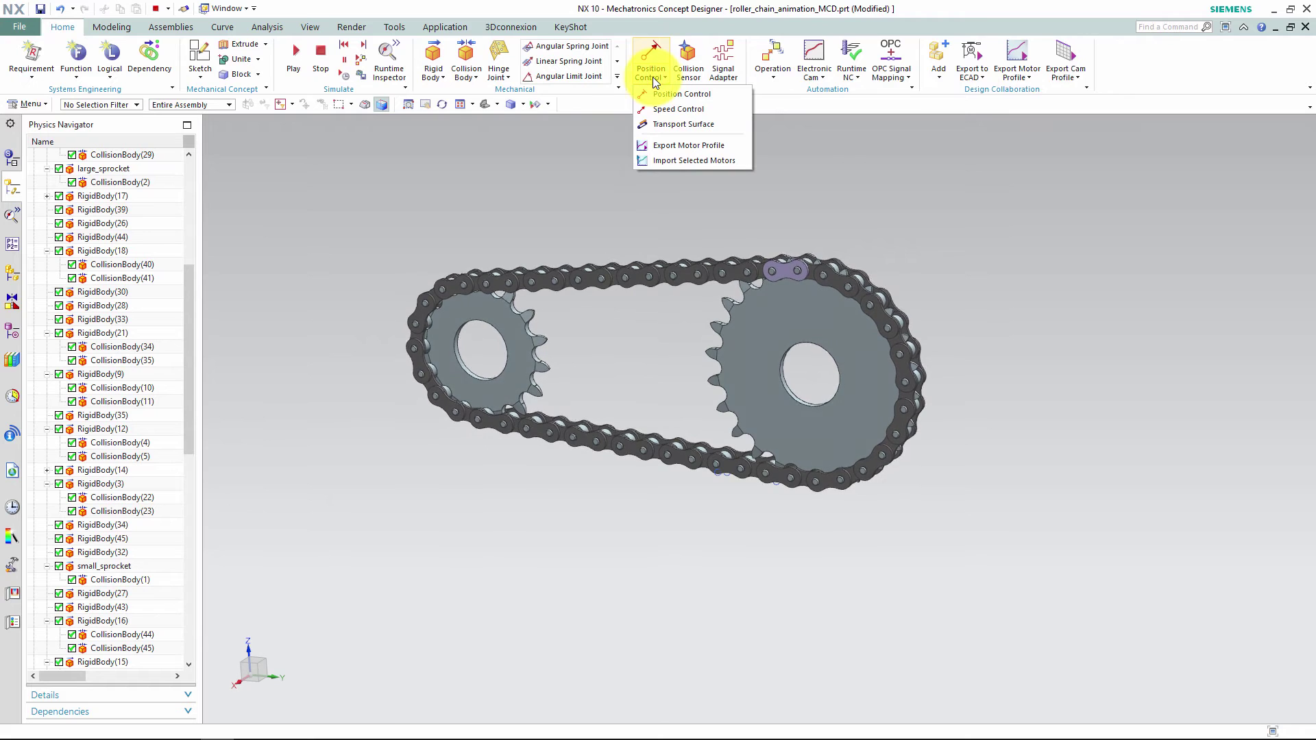
{"action": "left_click", "coordinate": [668, 109]}
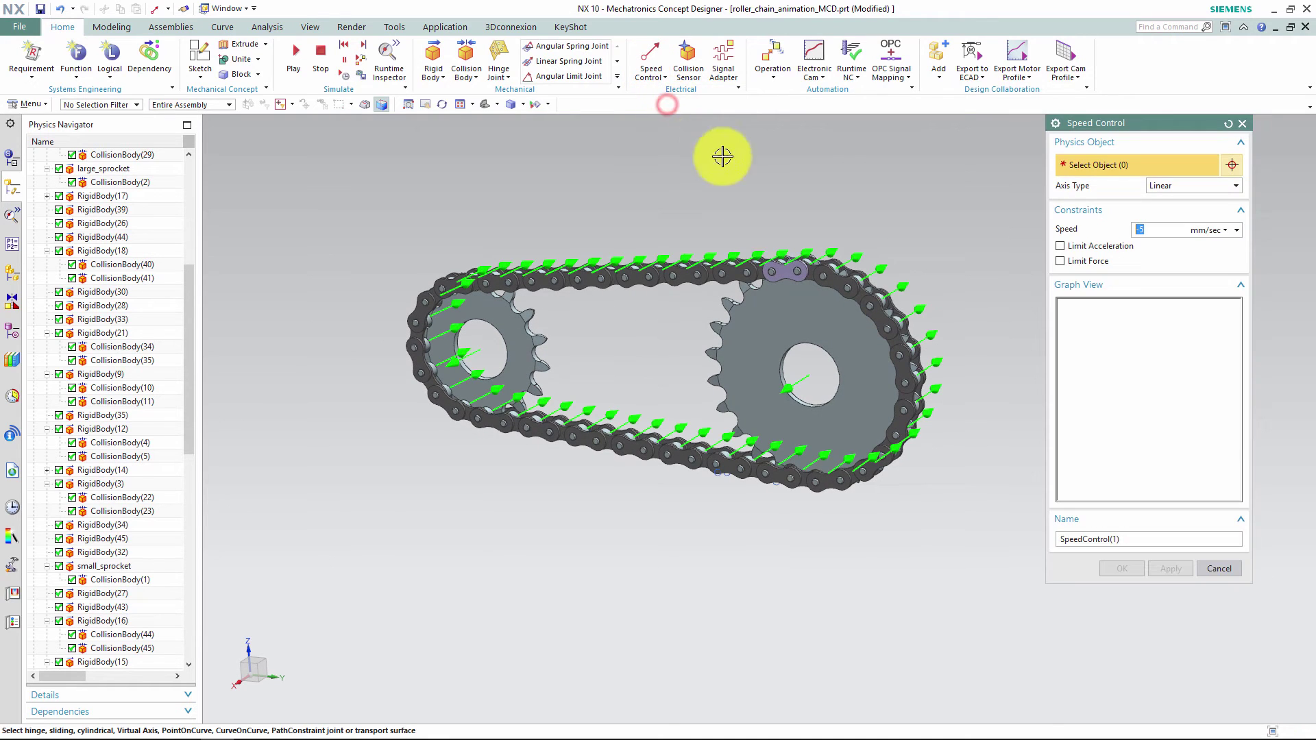
{"action": "left_click", "coordinate": [798, 386]}
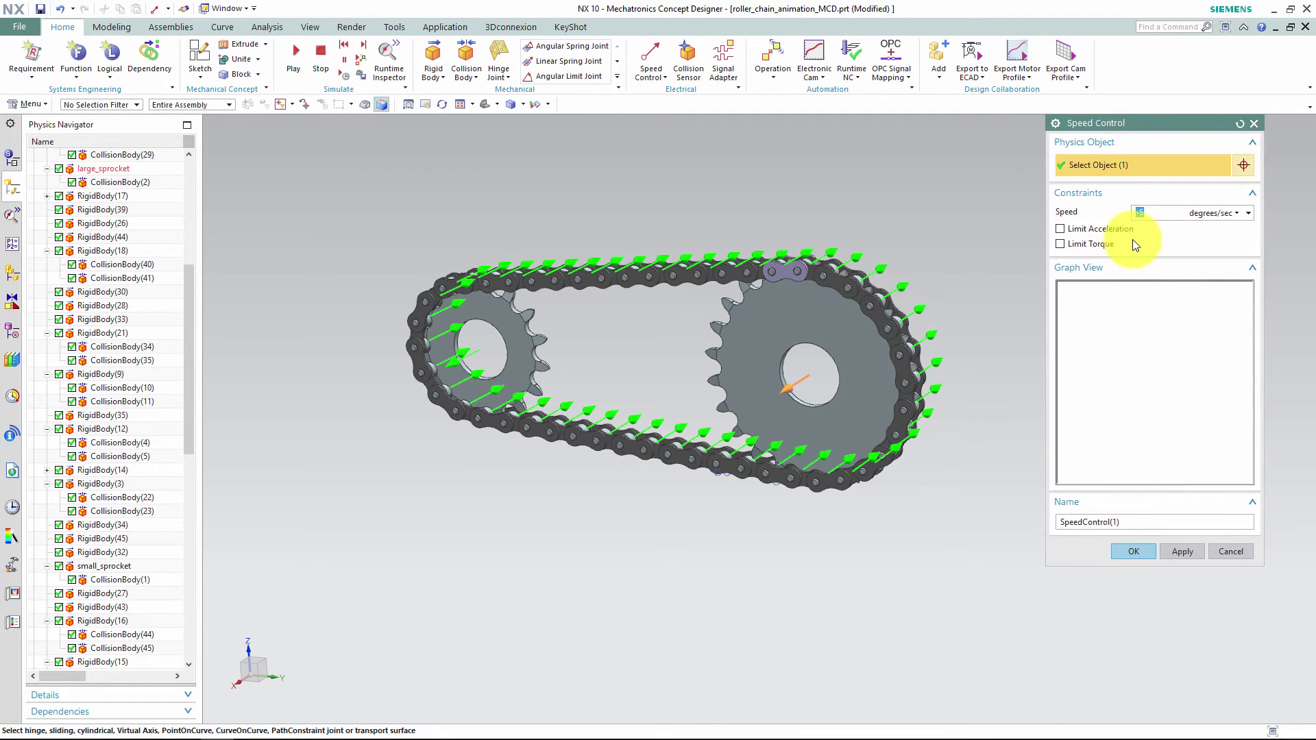
{"action": "left_click", "coordinate": [1143, 214]}
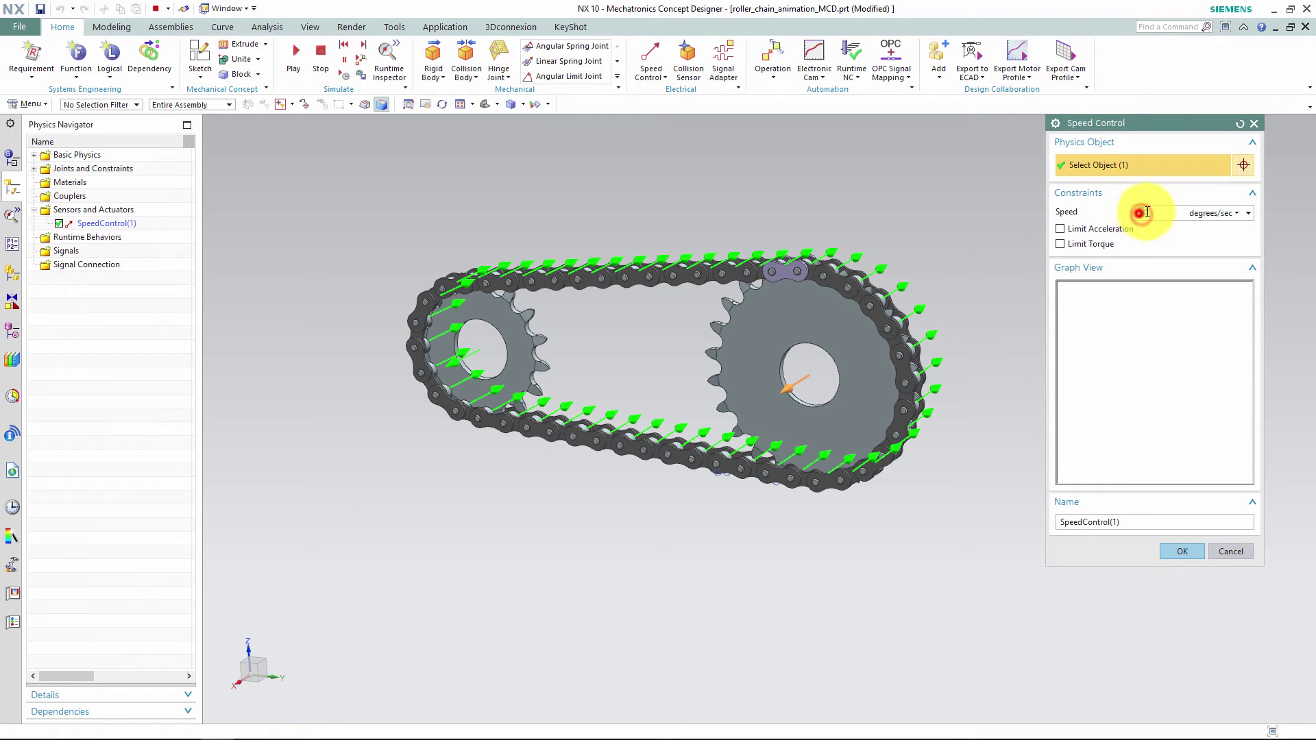
{"action": "left_click", "coordinate": [1182, 552]}
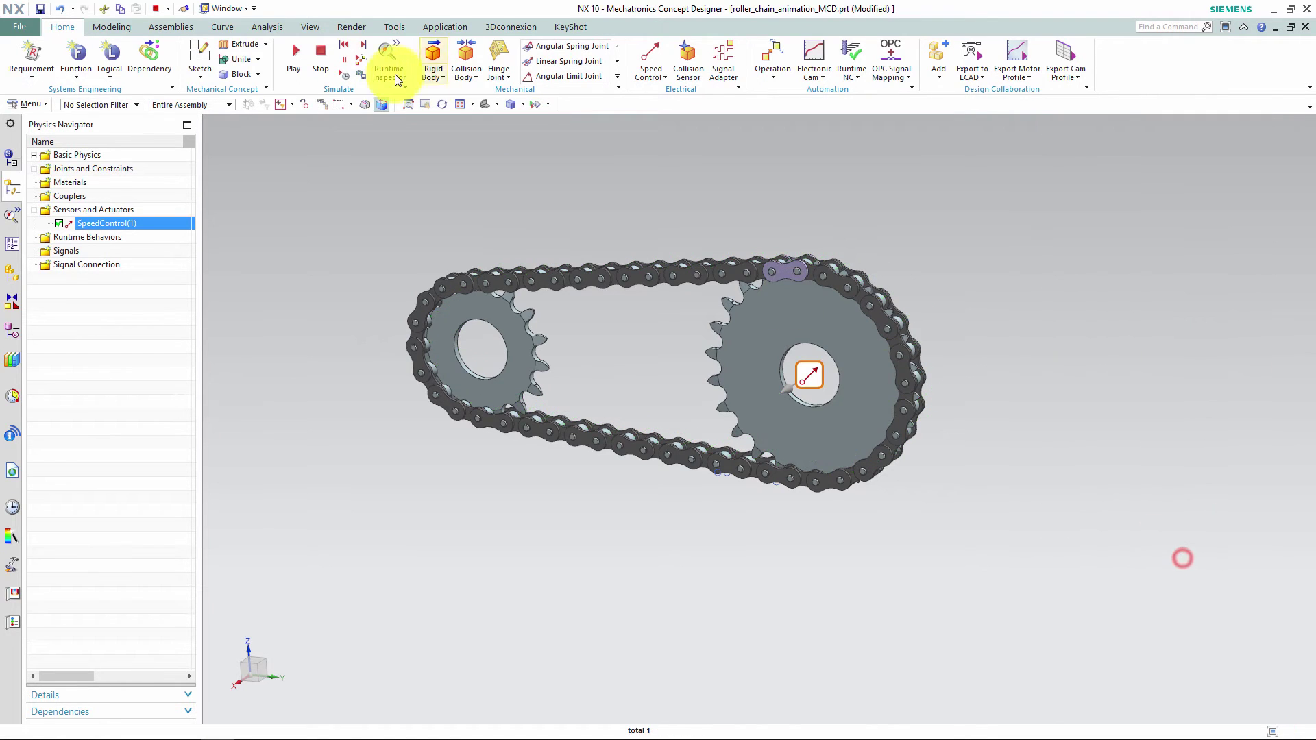
{"action": "left_click", "coordinate": [295, 55]}
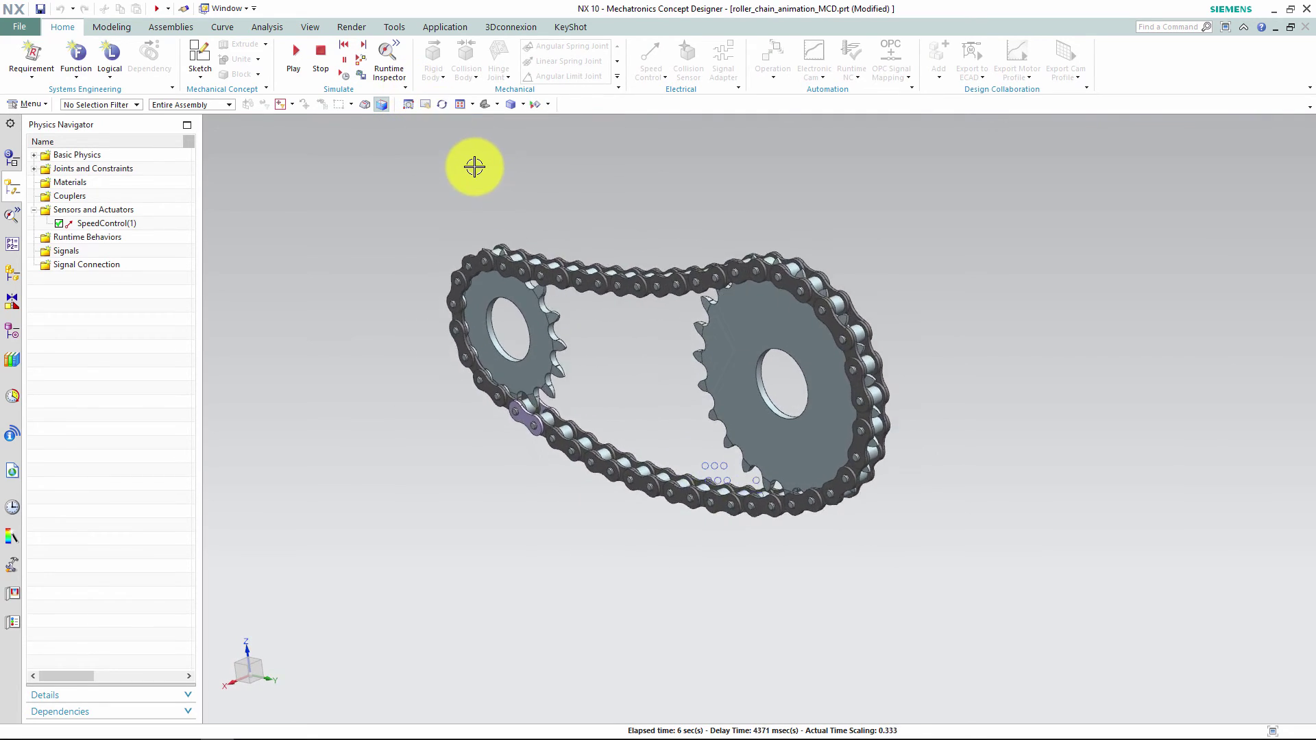
{"action": "left_click", "coordinate": [319, 57]}
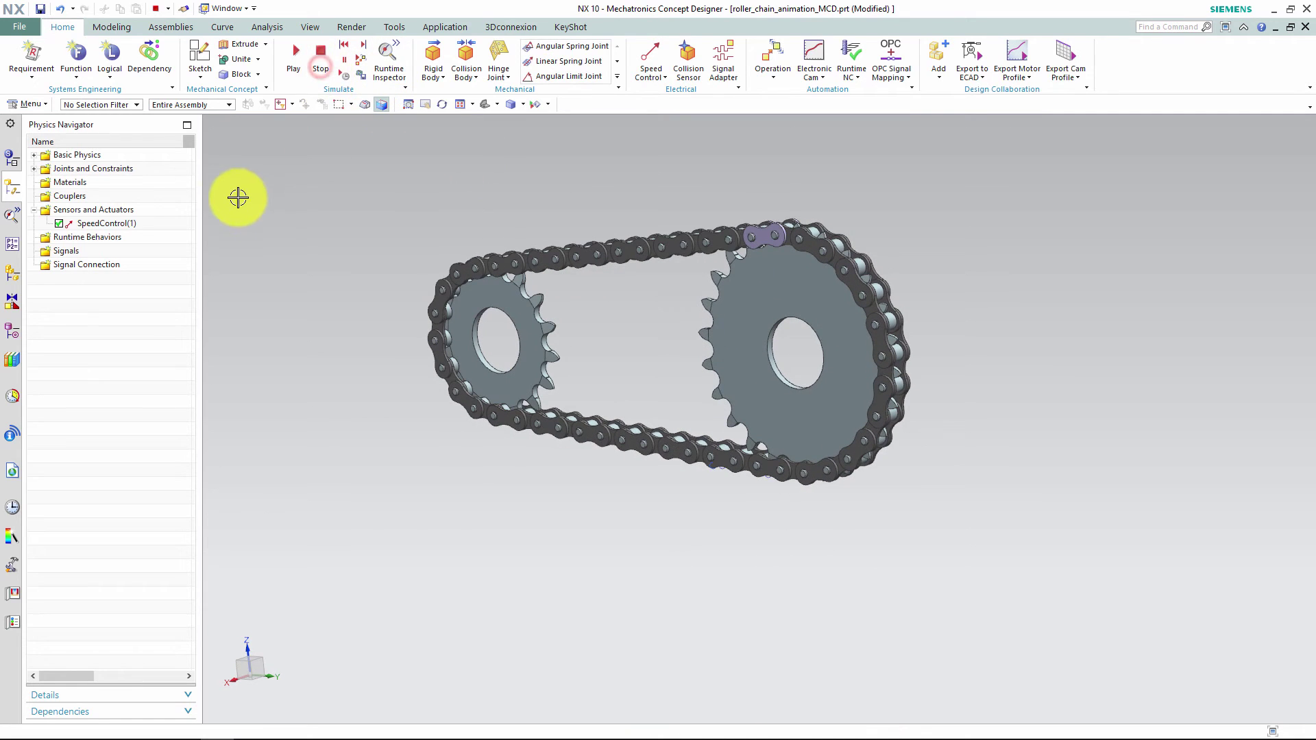
Show the hidden large cylinder below the chain, together with the back plate and the sprocket shafts.
{"action": "left_click", "coordinate": [309, 28]}
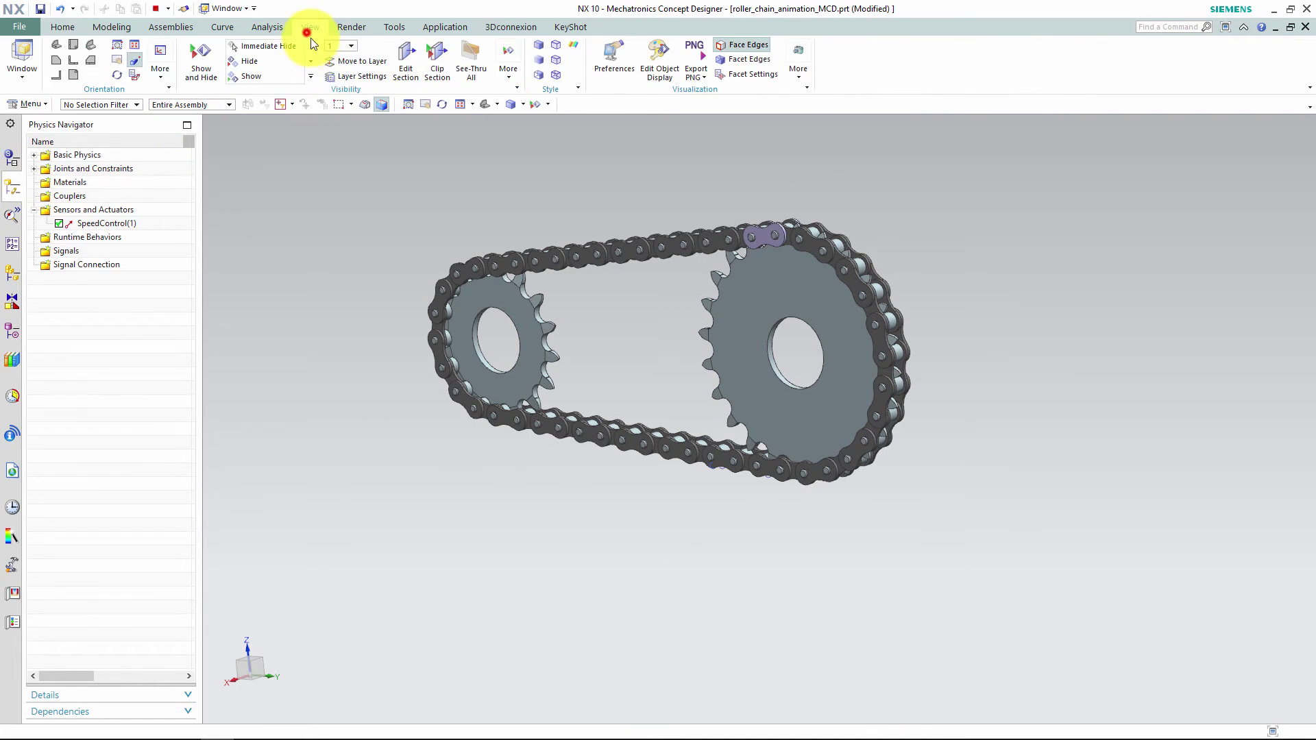
{"action": "left_click", "coordinate": [258, 73]}
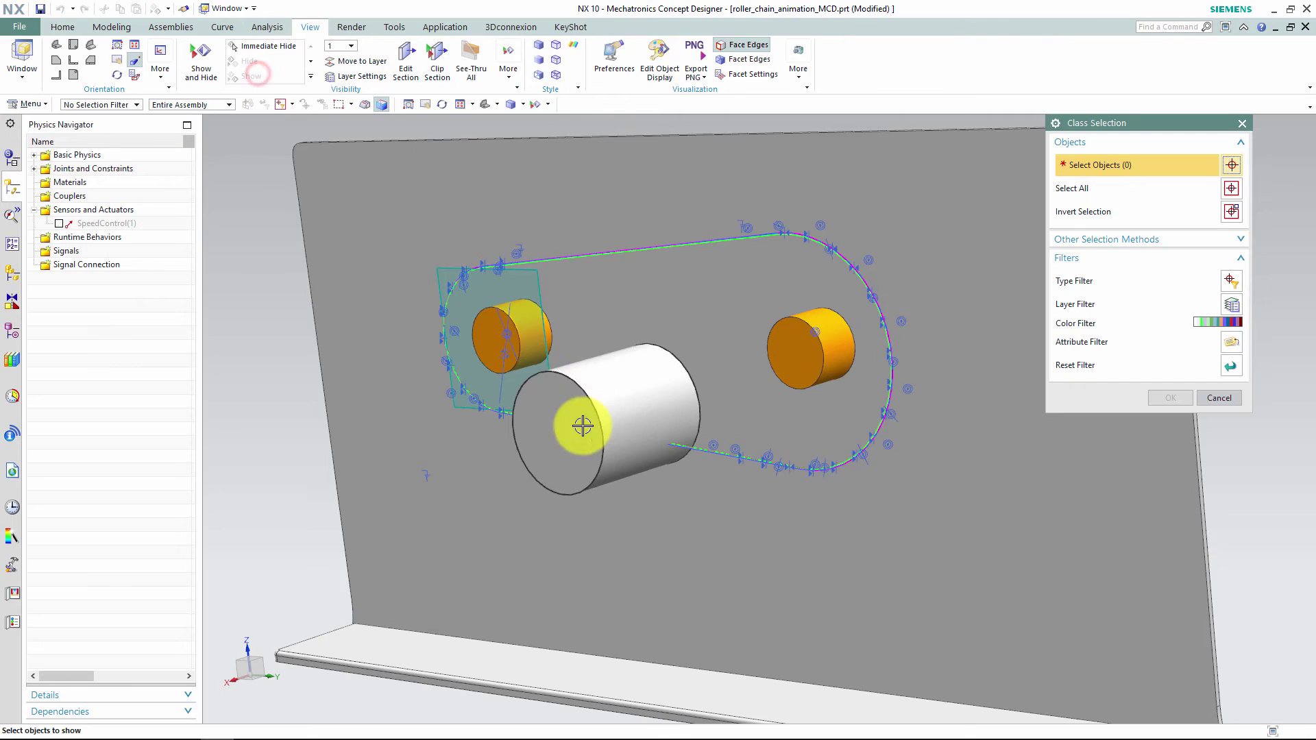
{"action": "left_click", "coordinate": [582, 426]}
{"action": "left_click", "coordinate": [1172, 397]}
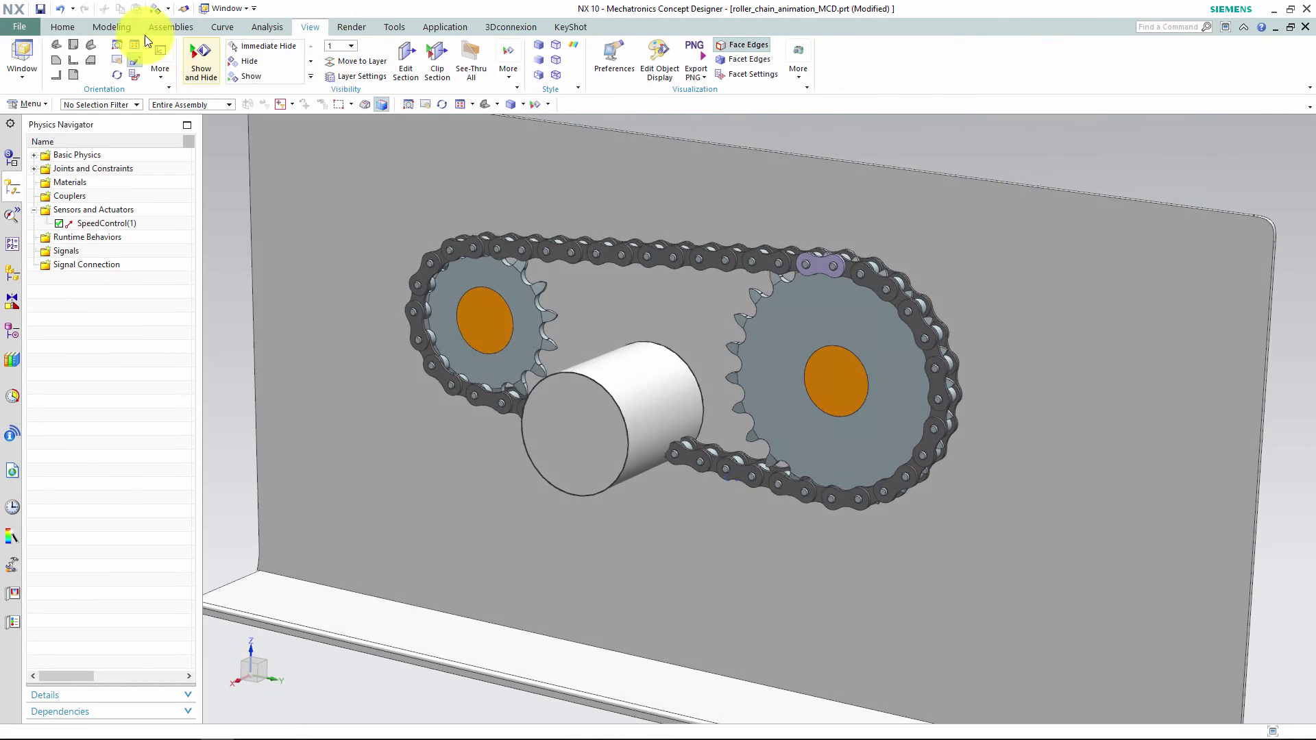
Add a collision body with Cylinder shape and Automatic shape properties to the large white cylinder between the sprockets.
{"action": "left_click", "coordinate": [62, 27]}
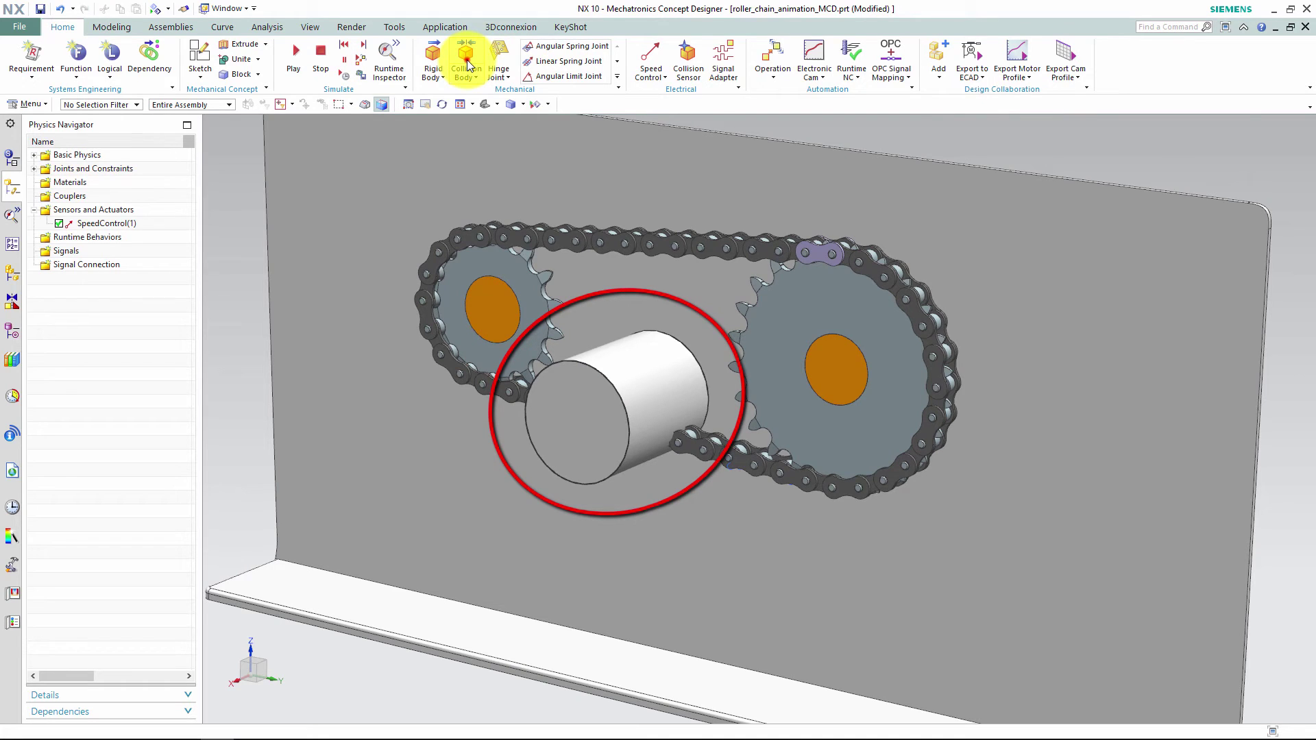
{"action": "left_click", "coordinate": [466, 60]}
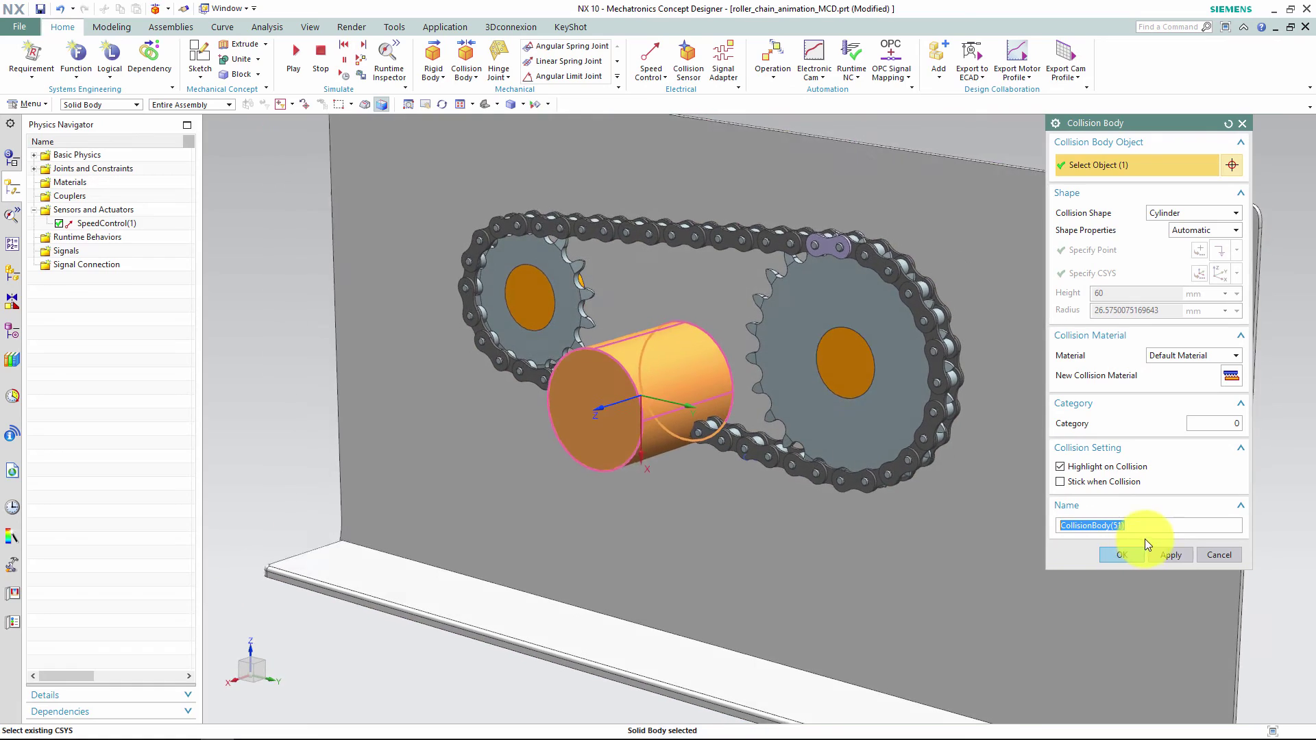
{"action": "left_click", "coordinate": [1137, 554]}
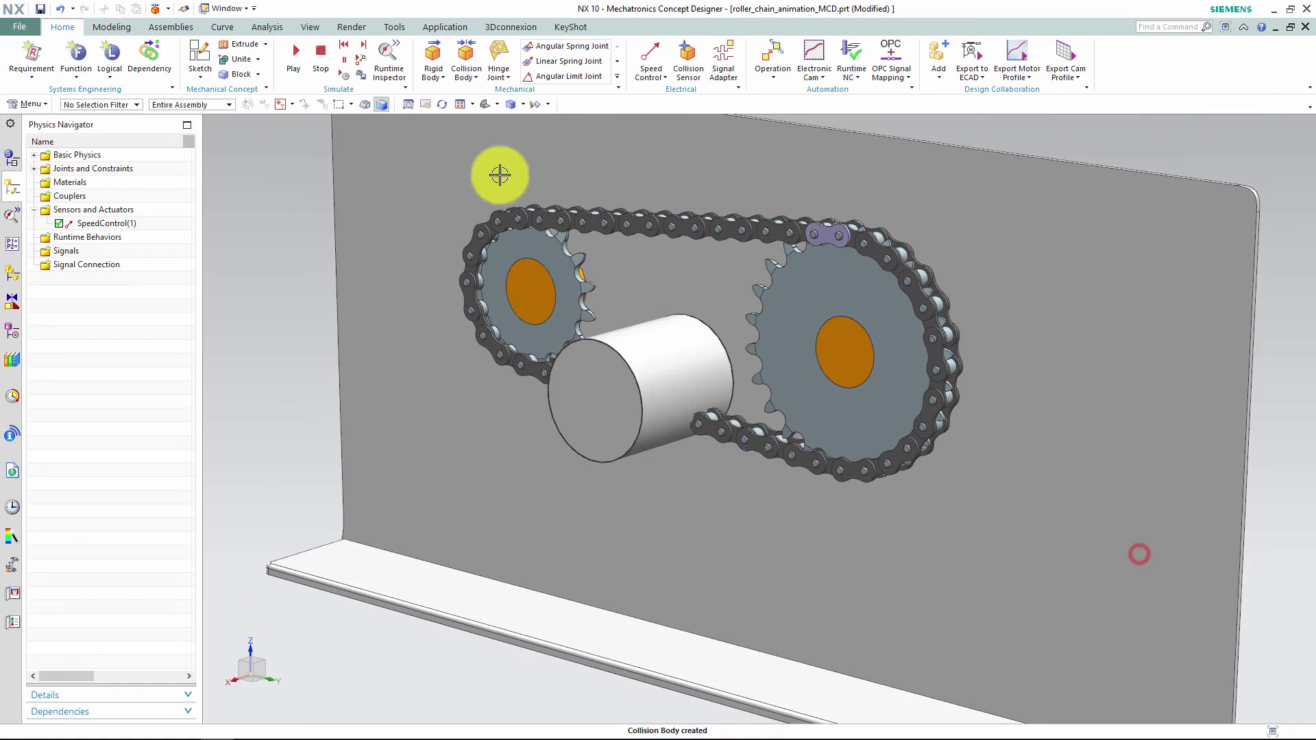
Run the simulation to check how the chain moves around the driven sprockets, and stop it.
{"action": "left_click", "coordinate": [294, 62]}
{"action": "key", "text": "ctrl+alt+f"}
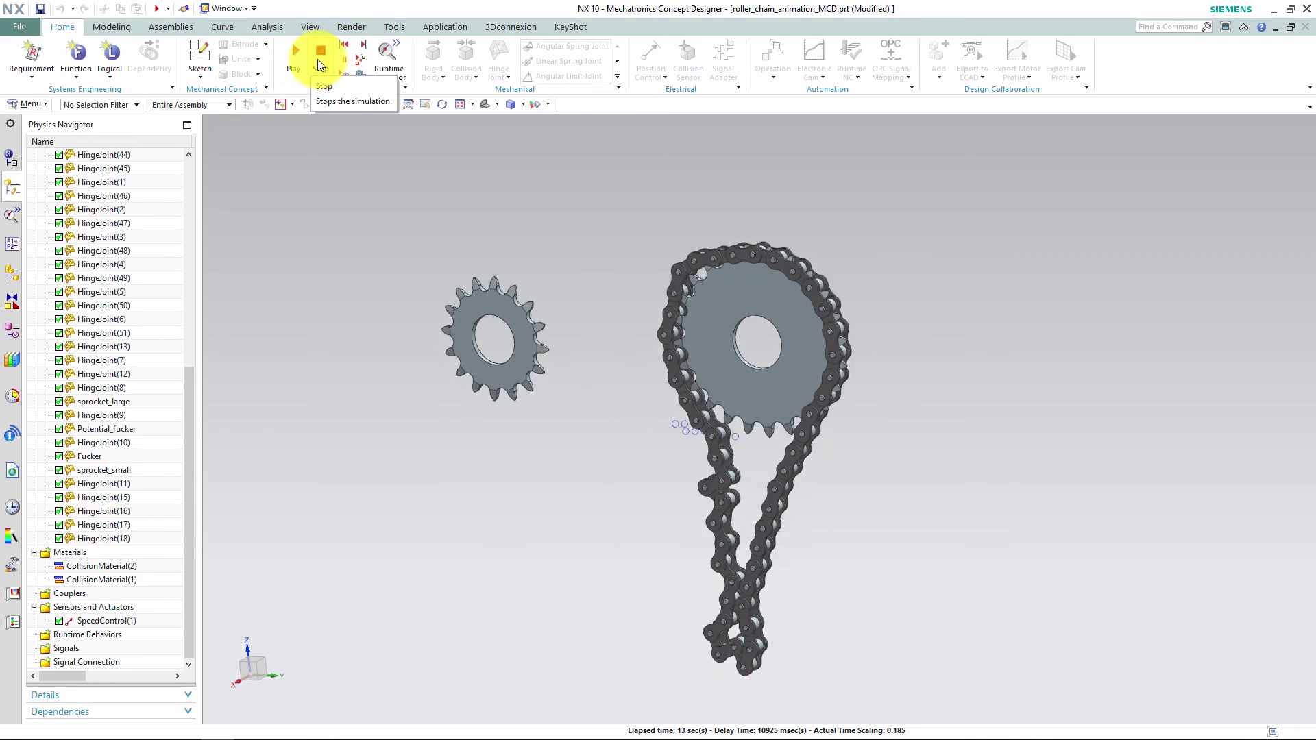
{"action": "left_click", "coordinate": [319, 53]}
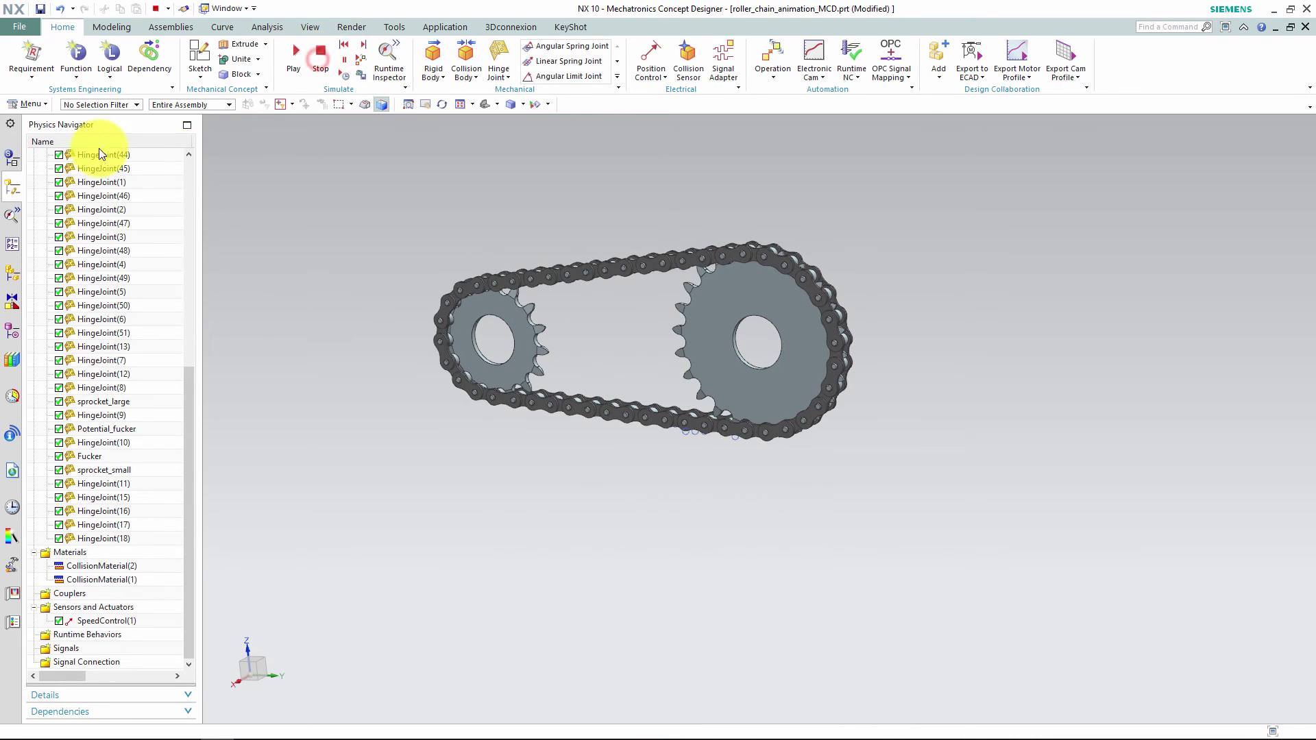
Open the Mechatronics Concept Designer preferences to examine the Physics Engine runtime and tuning parameters.
{"action": "left_click", "coordinate": [26, 27]}
{"action": "left_click", "coordinate": [82, 135]}
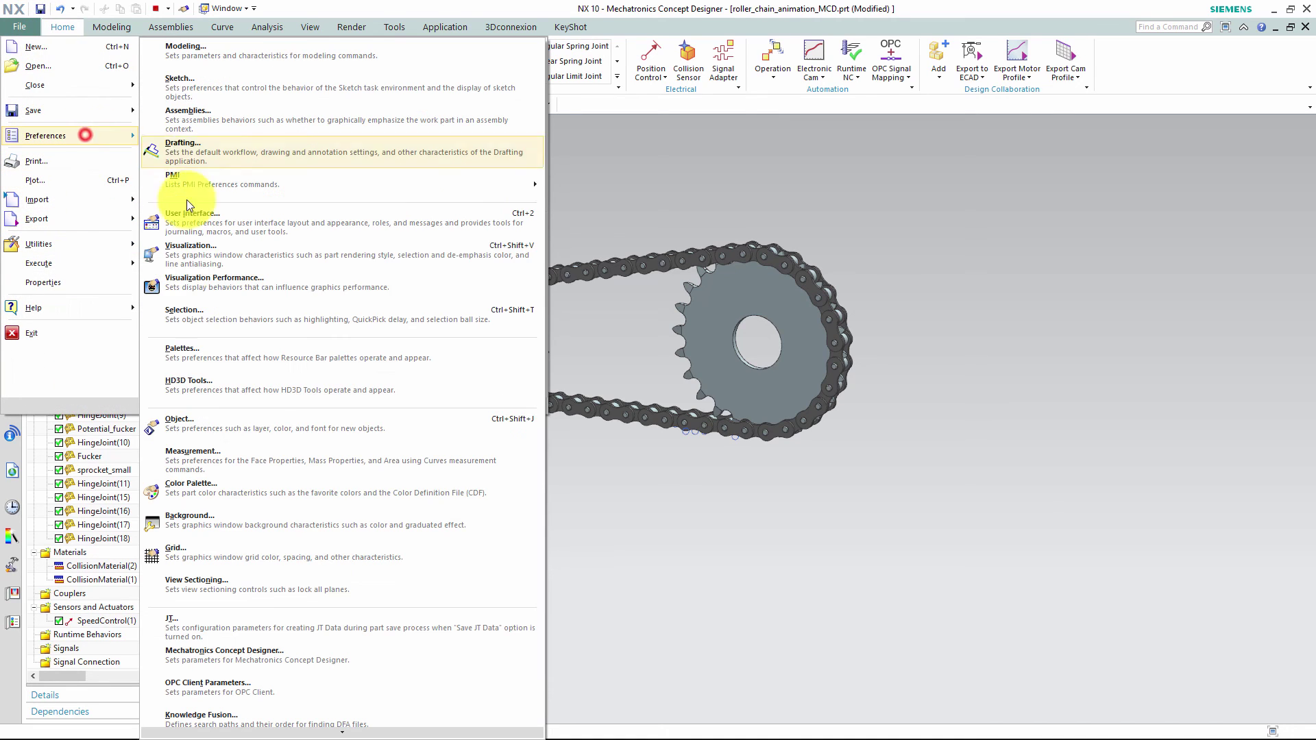
{"action": "left_click", "coordinate": [237, 675]}
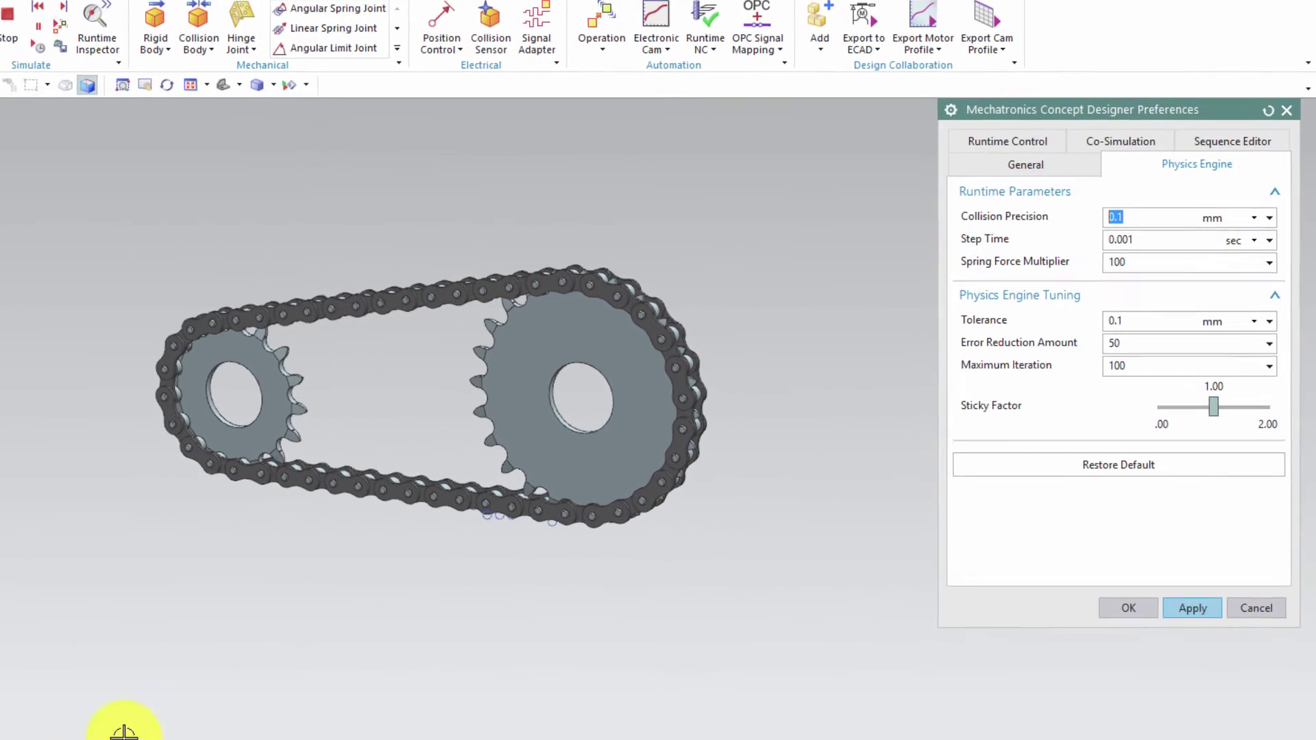